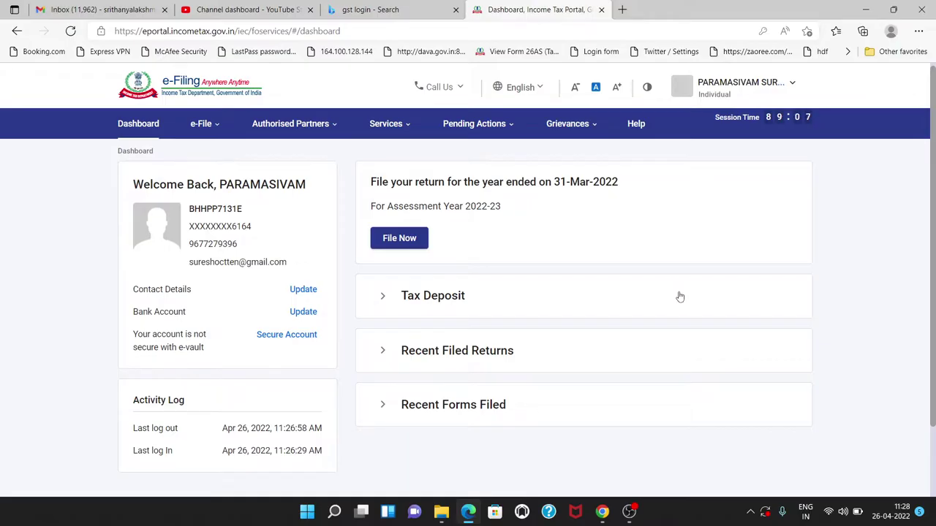
Step: Open the File Income Tax Return page for a new income tax return
click(405, 245)
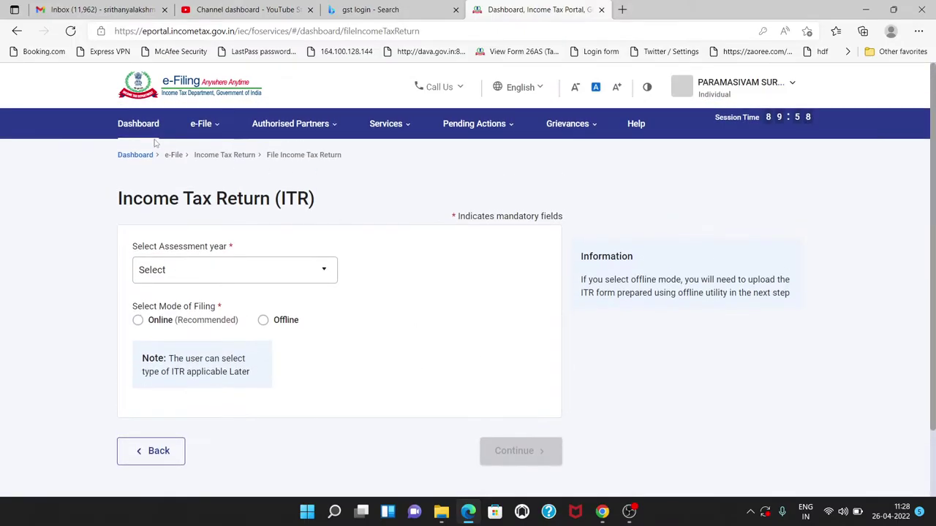
click(152, 127)
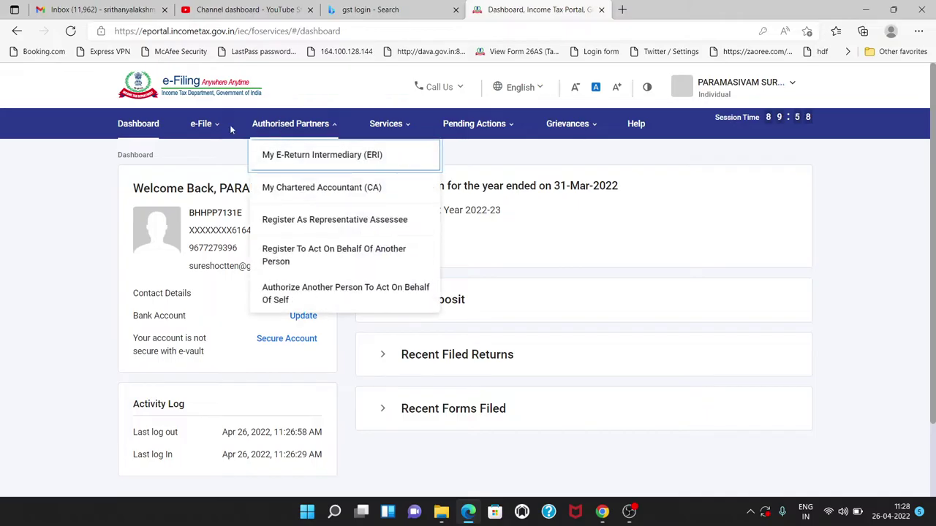
mouse_move(204, 125)
mouse_move(211, 159)
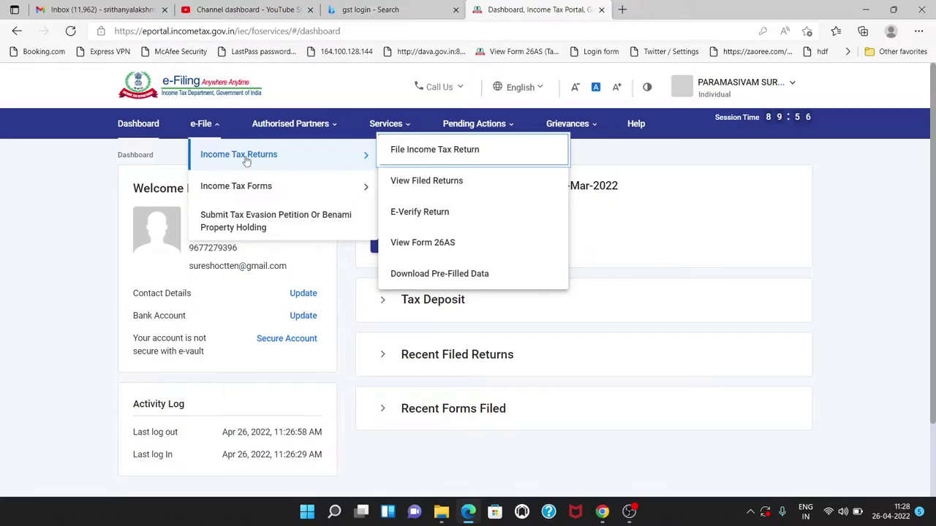
click(428, 155)
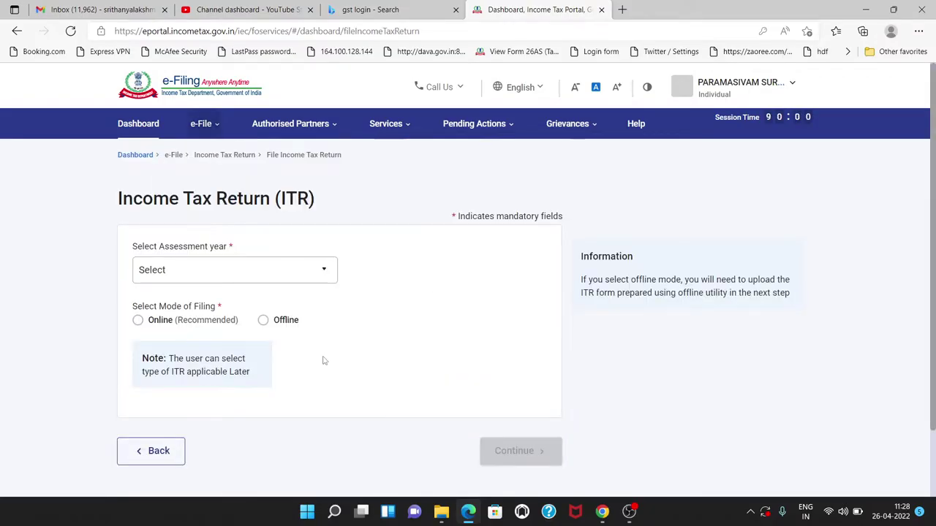
Step: Set the assessment year to 2022-23 (Current A.Y.) and the mode of filing to Online, and continue
scroll(358, 331, down, 1)
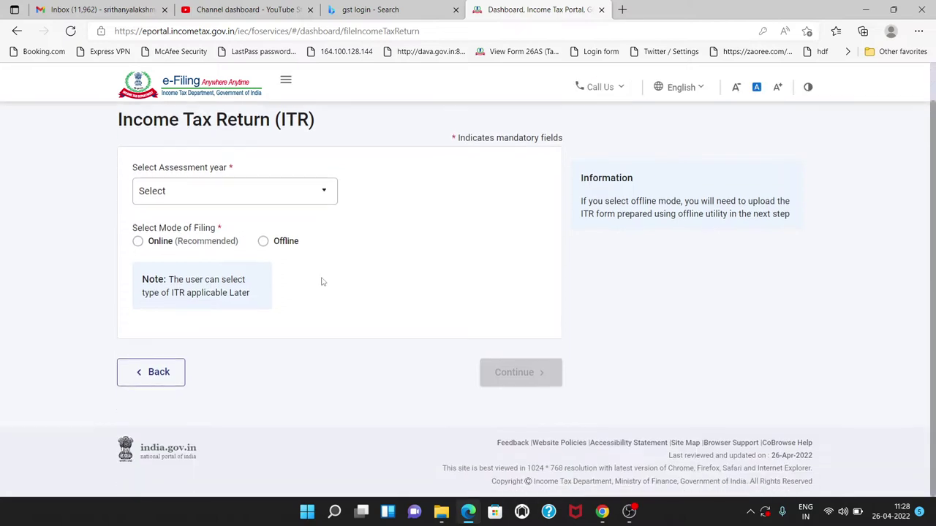
click(269, 202)
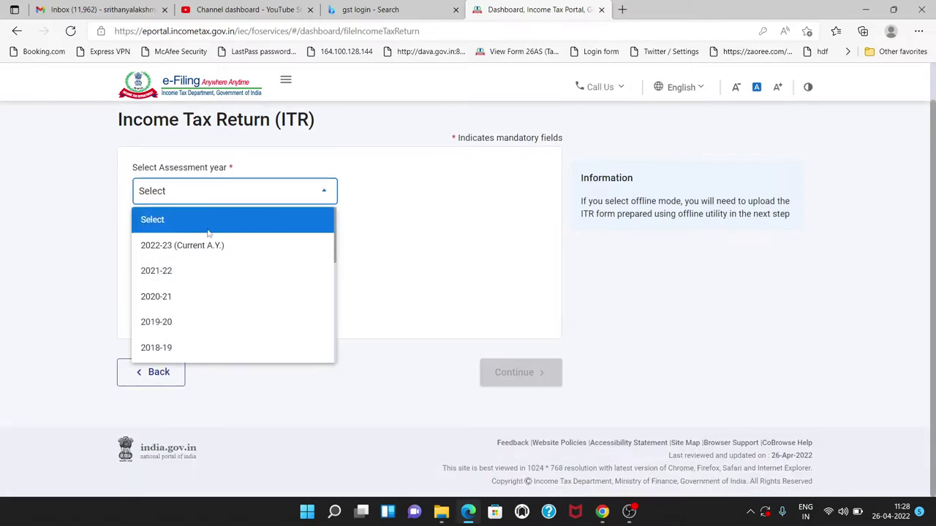
click(160, 252)
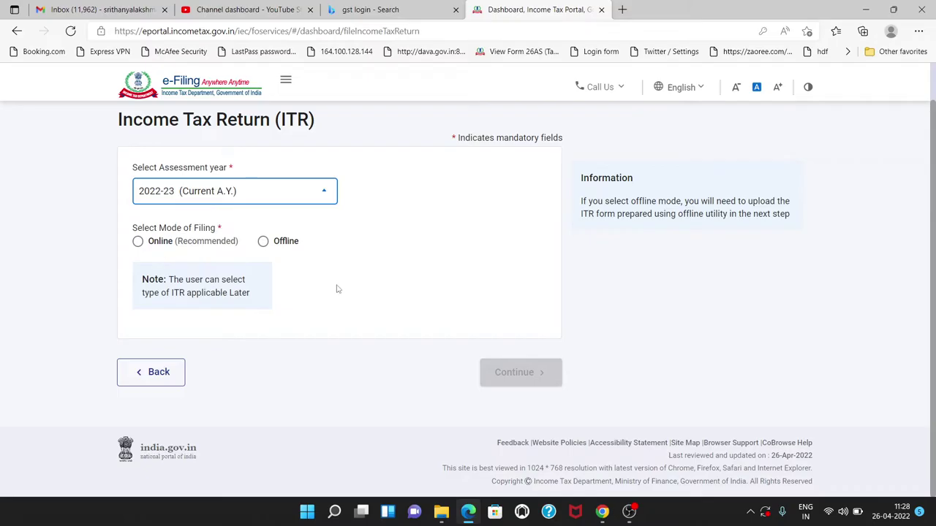
click(138, 242)
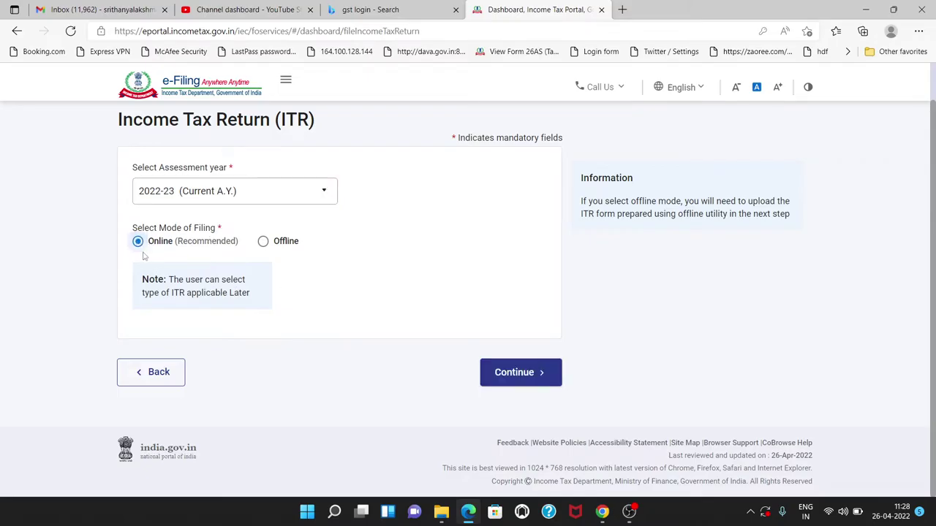
click(521, 374)
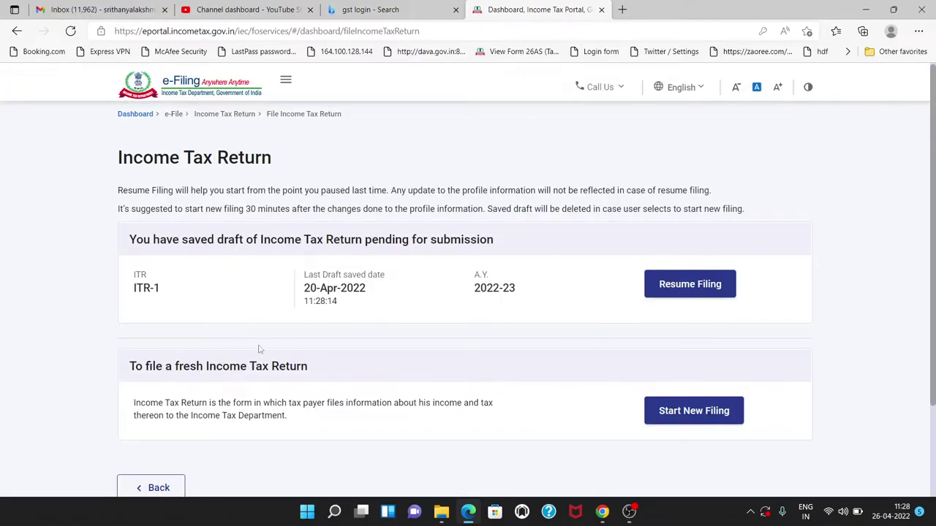
Step: Start a new filing instead of resuming the saved ITR-1 draft, and continue with the Individual status
scroll(572, 373, down, 3)
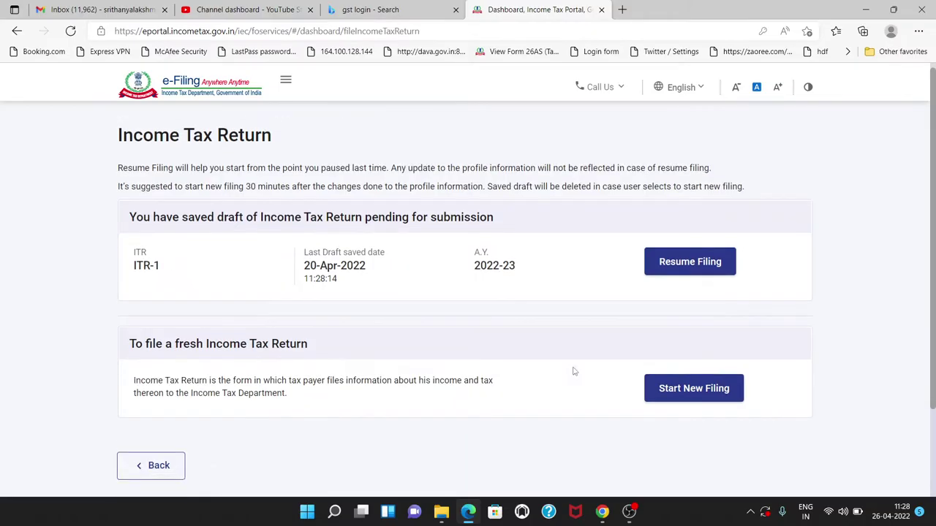
scroll(572, 375, up, 1)
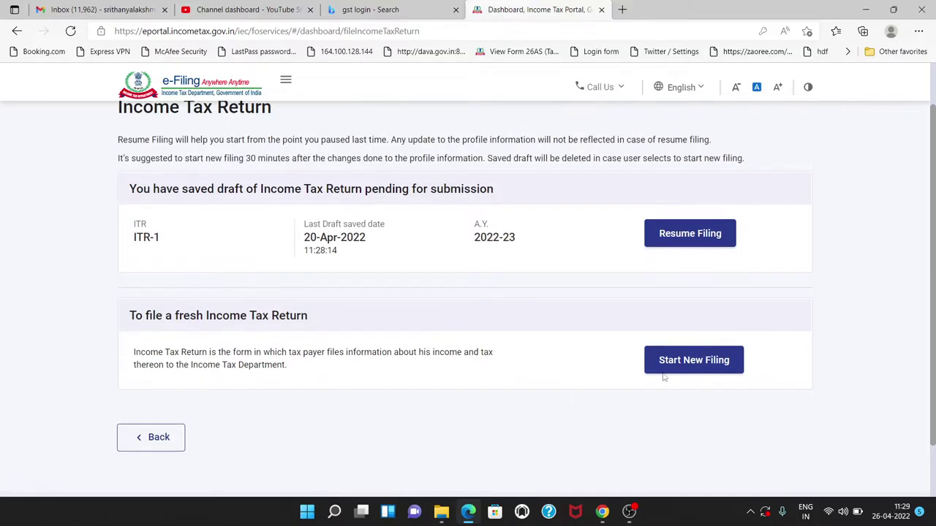
click(717, 365)
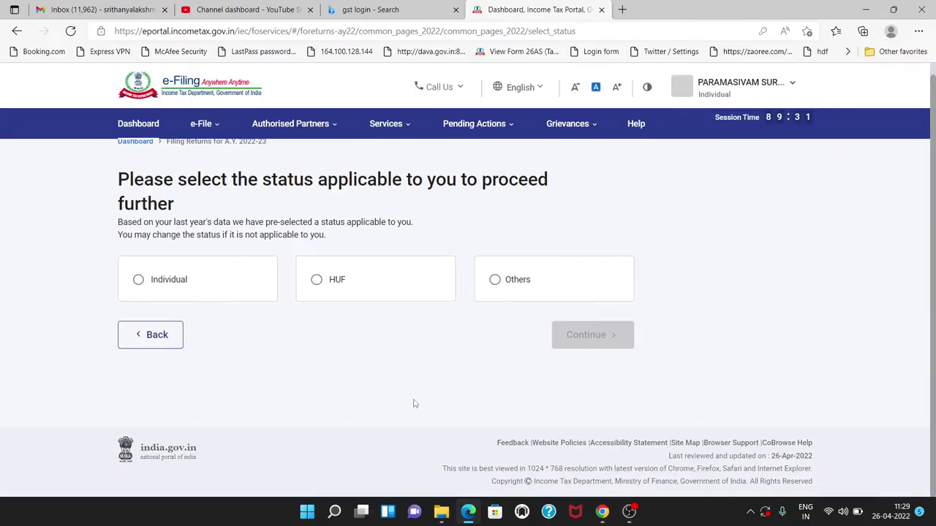
click(175, 295)
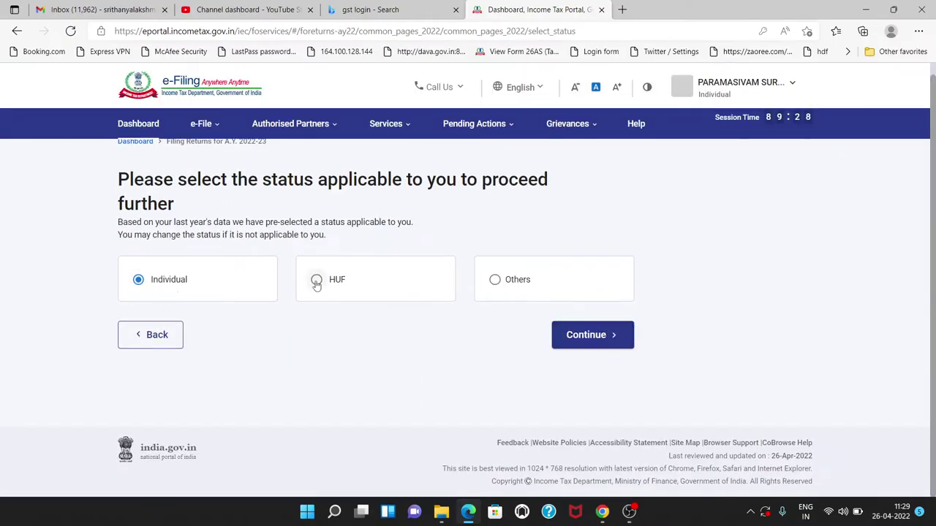
click(569, 336)
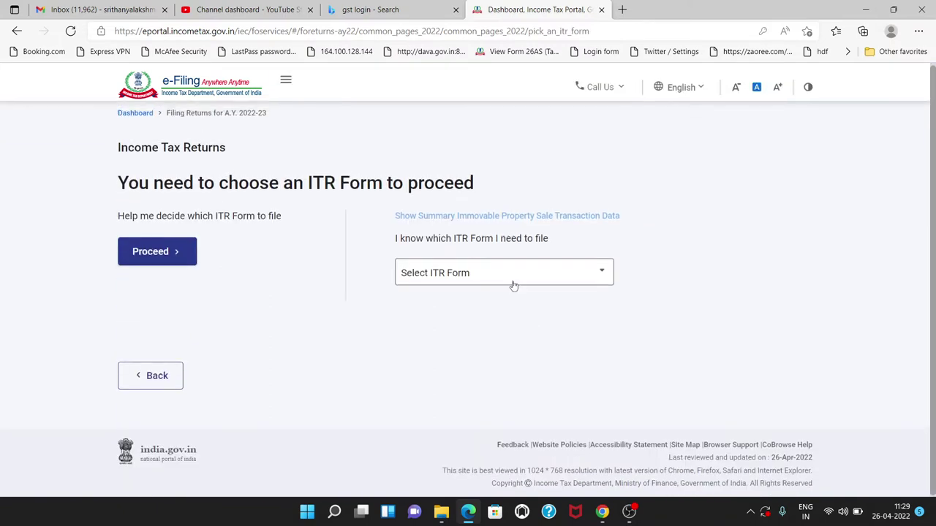
Step: Choose ITR-4 as the return form, proceed with it and get the return started
click(512, 284)
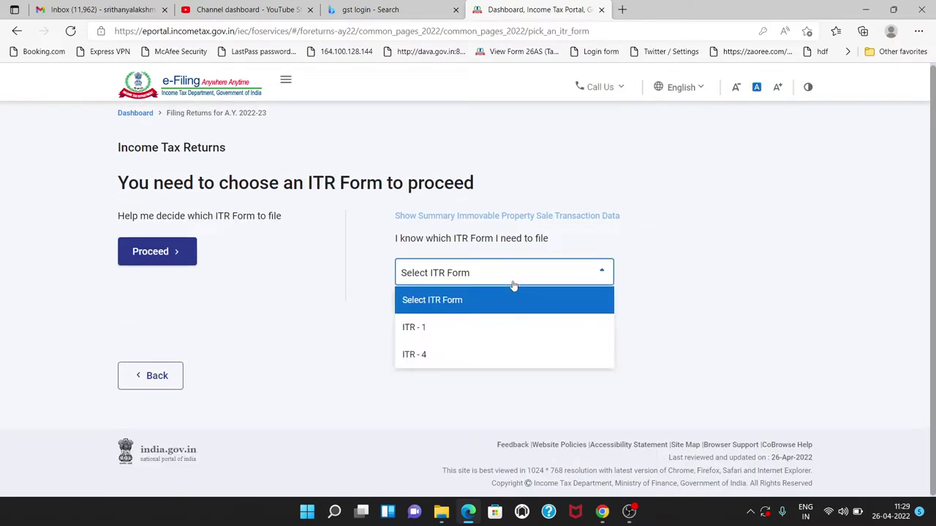
click(494, 370)
scroll(631, 391, down, 2)
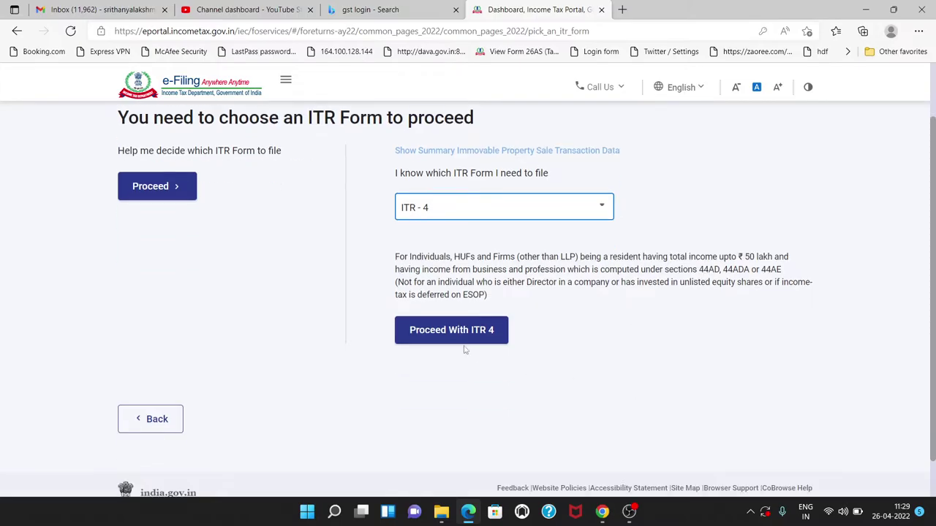
click(460, 334)
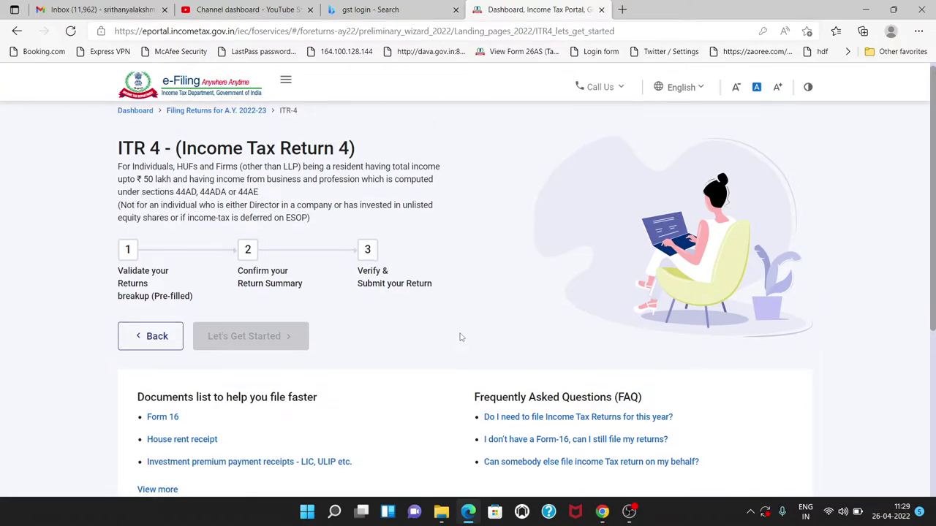
scroll(460, 337, down, 2)
scroll(445, 328, up, 1)
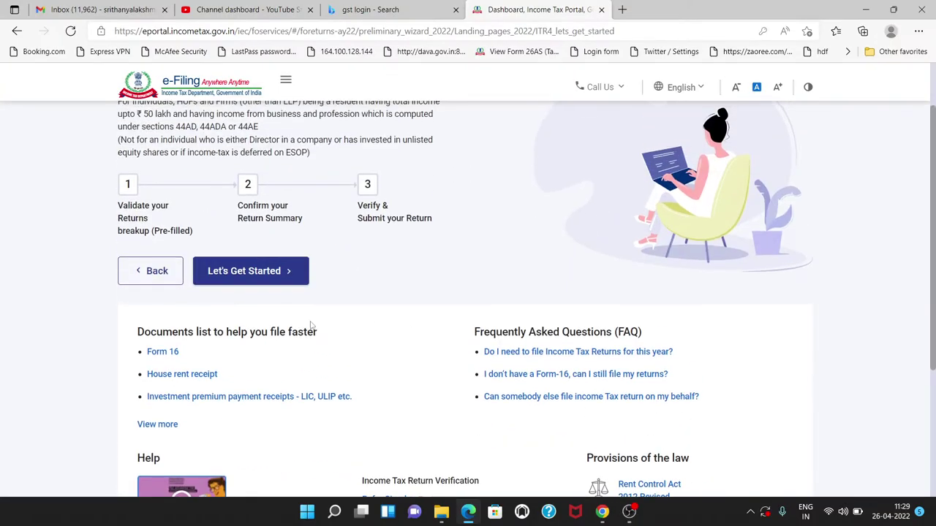
click(258, 272)
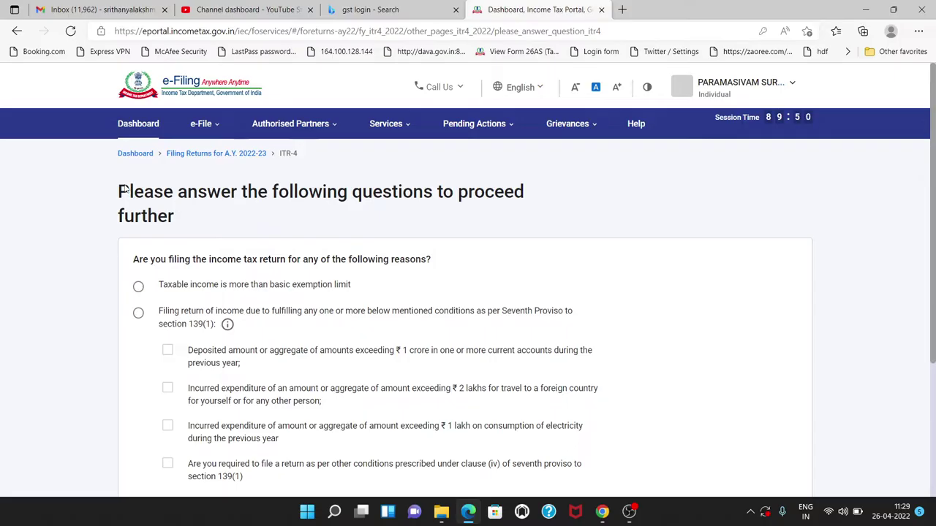
Step: Answer the filing reason question with taxable income being more than the basic exemption limit, and continue
drag(117, 191, 502, 253)
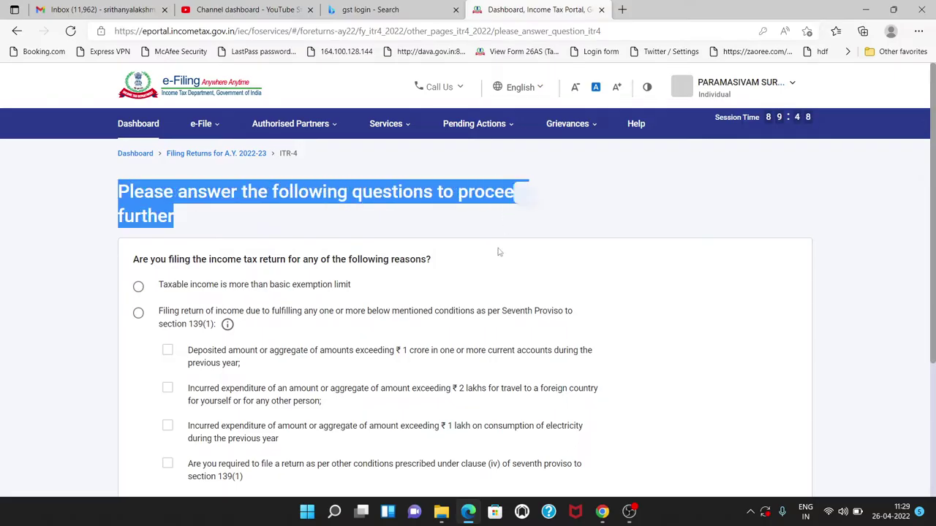
scroll(195, 352, down, 2)
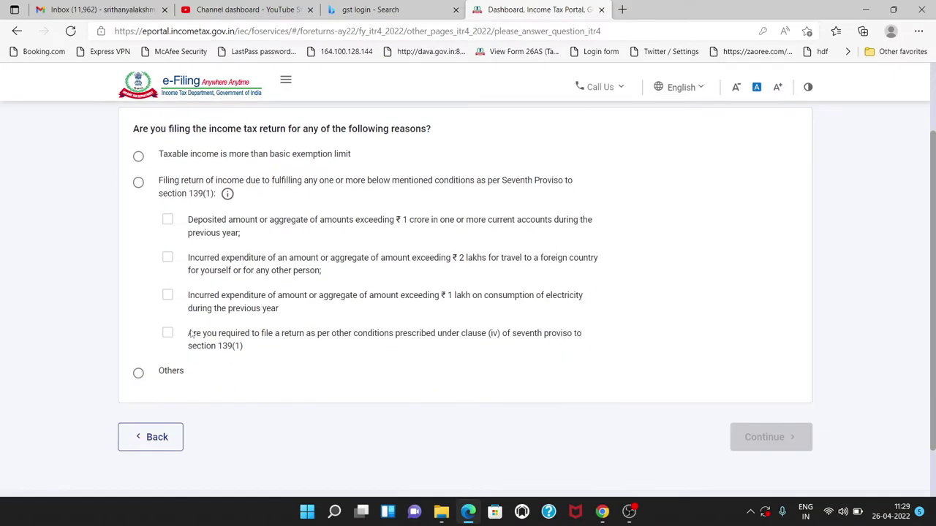
drag(190, 334, 581, 348)
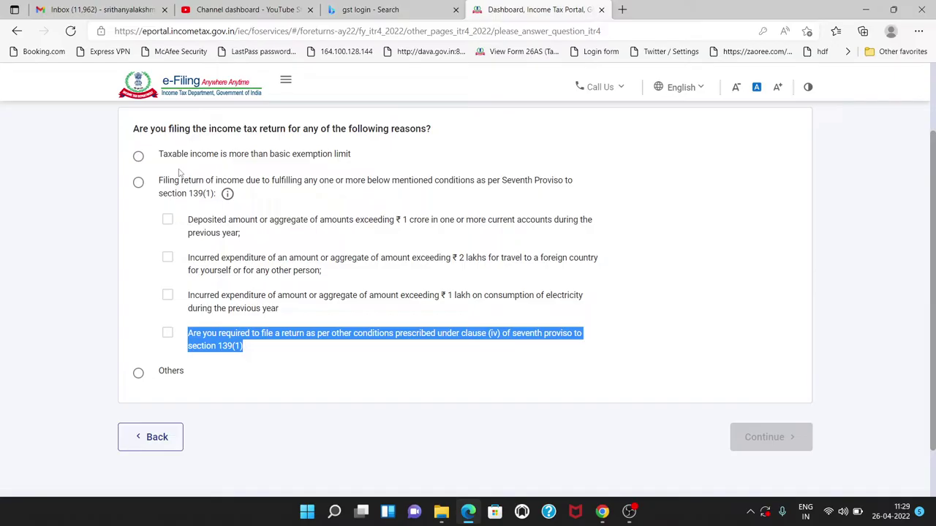
click(606, 189)
scroll(612, 218, up, 1)
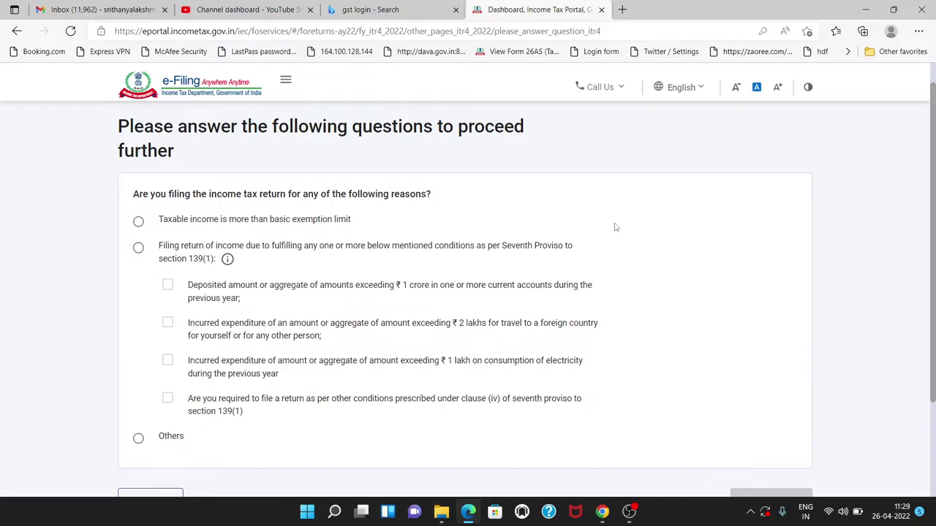
click(139, 222)
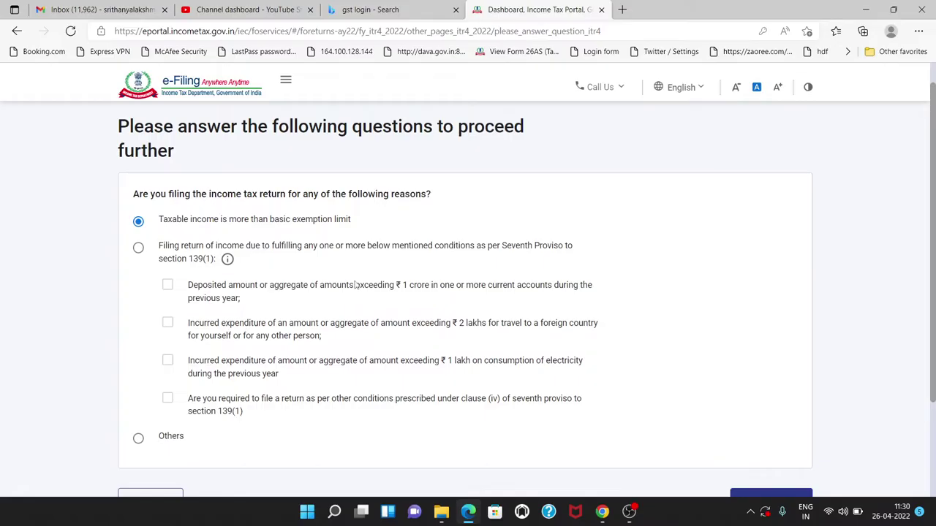
scroll(356, 286, down, 1)
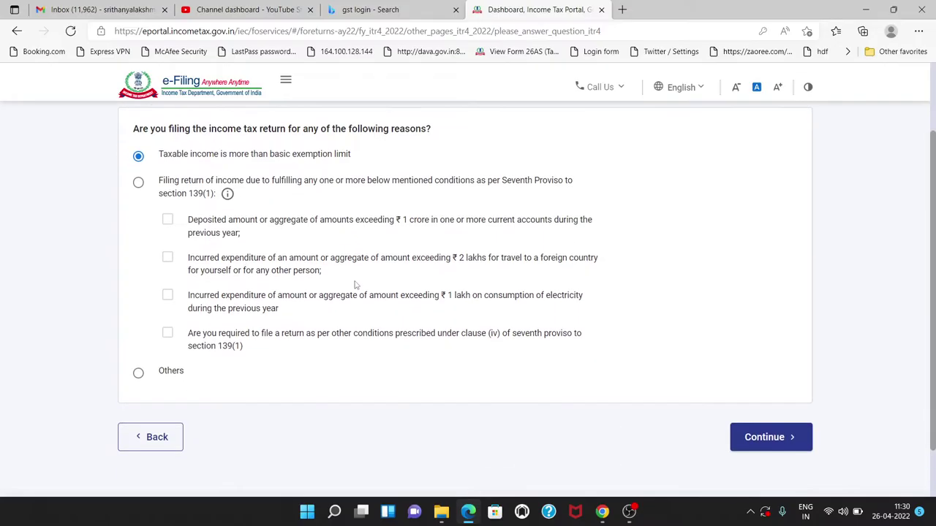
click(792, 442)
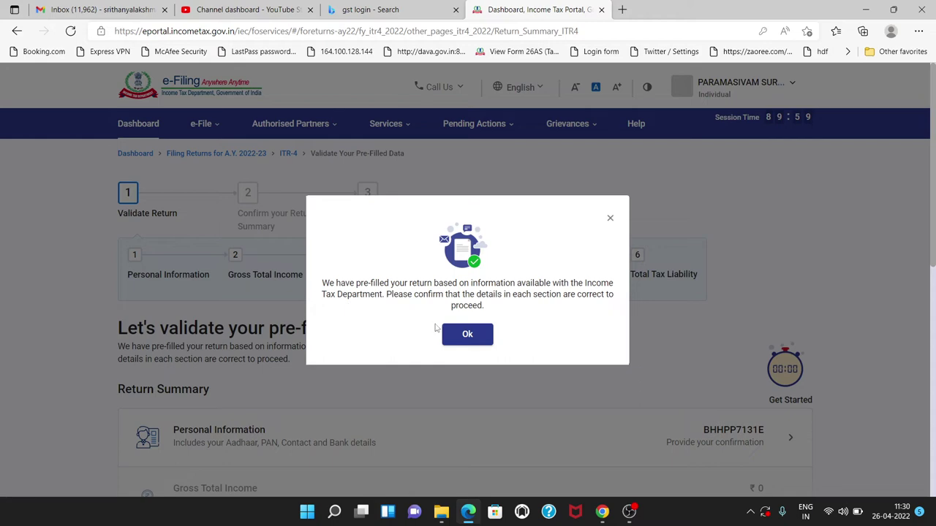
Step: Acknowledge the pre-filled return notice and open the Personal Information section of the return summary
click(471, 336)
scroll(507, 349, down, 3)
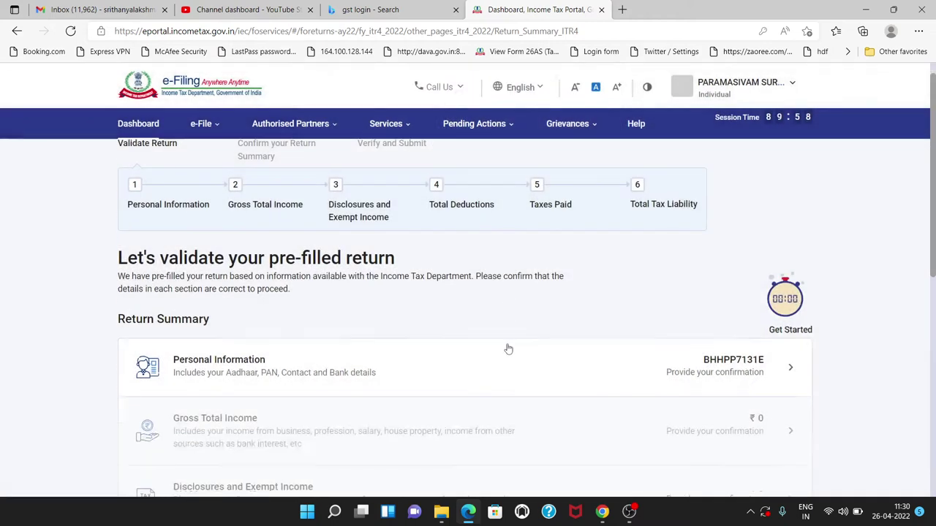
scroll(804, 303, down, 1)
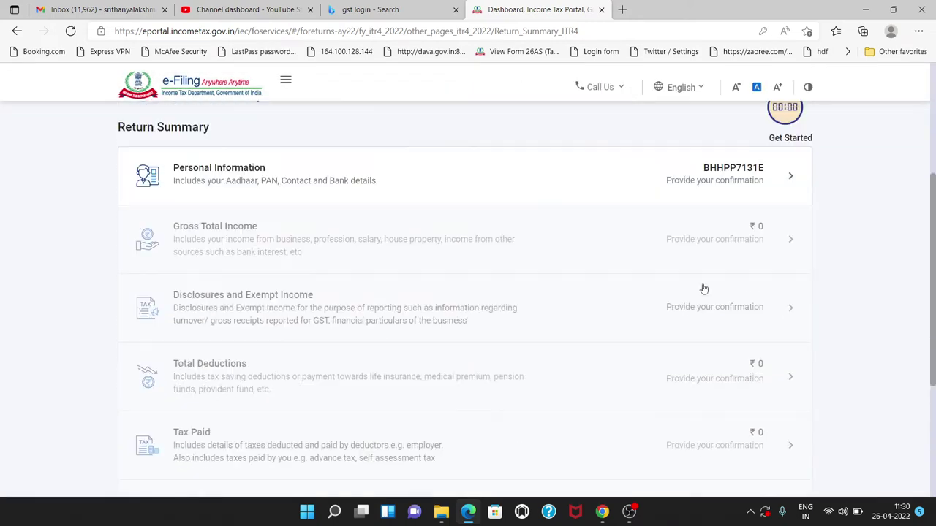
click(267, 198)
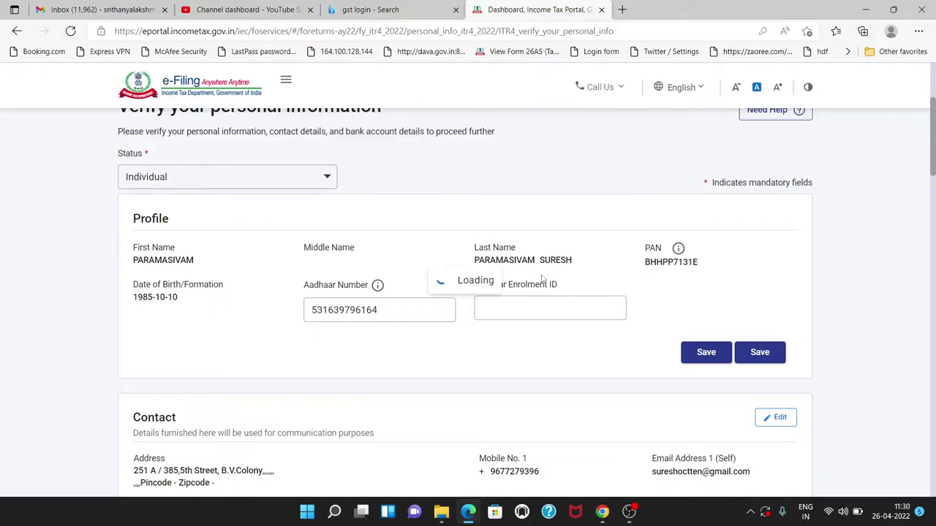
Step: Review the pre-filled profile and contact details, the nature of employment field and the filing section
scroll(542, 279, down, 3)
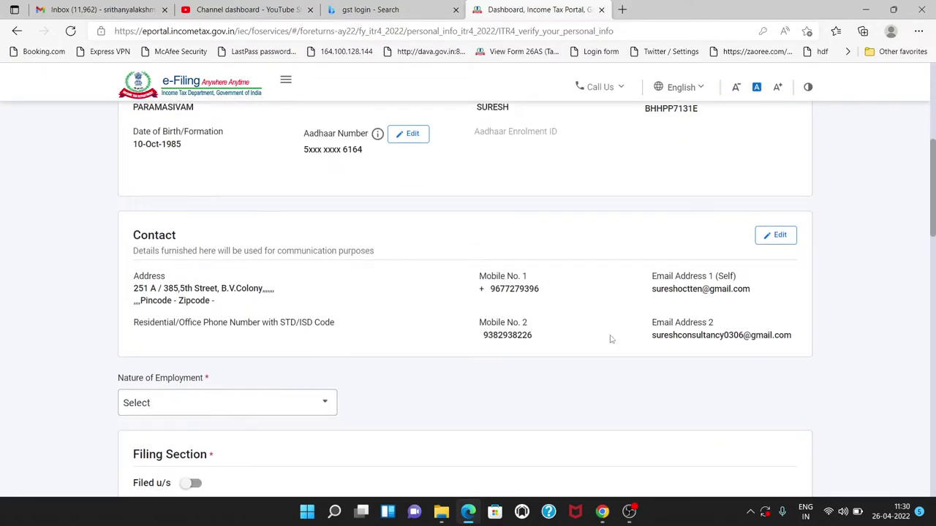
scroll(600, 330, down, 3)
scroll(577, 322, down, 2)
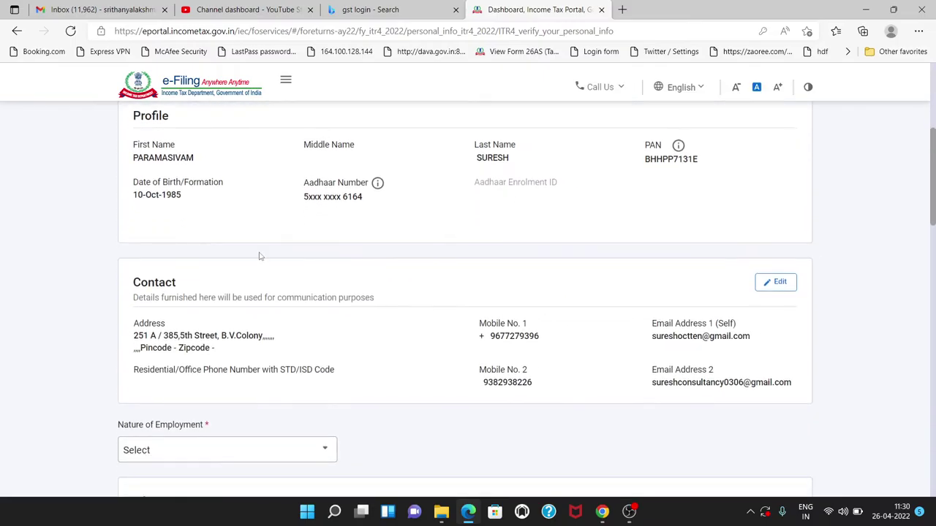
scroll(278, 254, down, 3)
scroll(336, 203, up, 1)
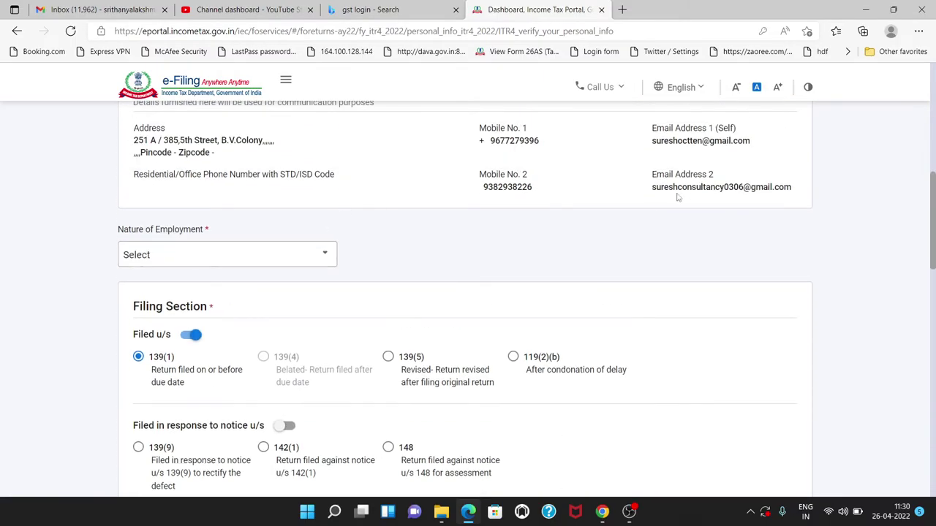
scroll(410, 265, up, 3)
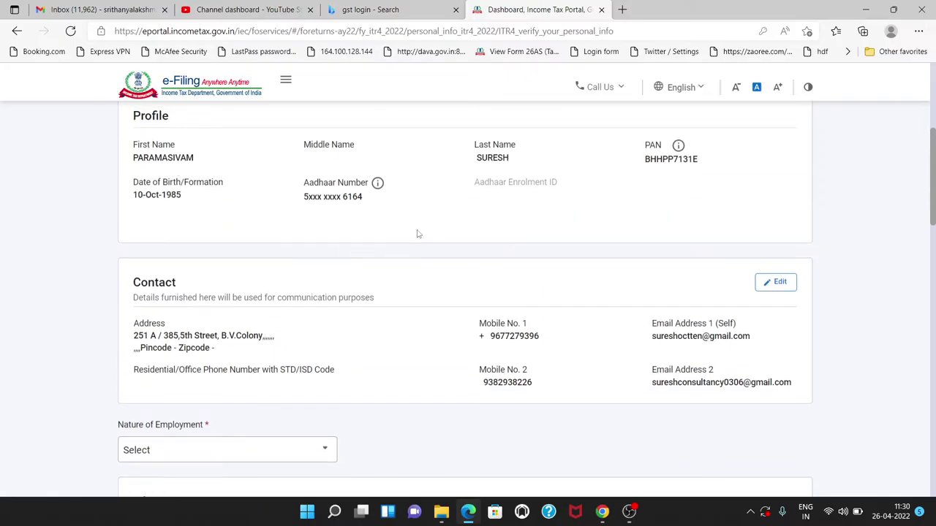
scroll(401, 269, down, 1)
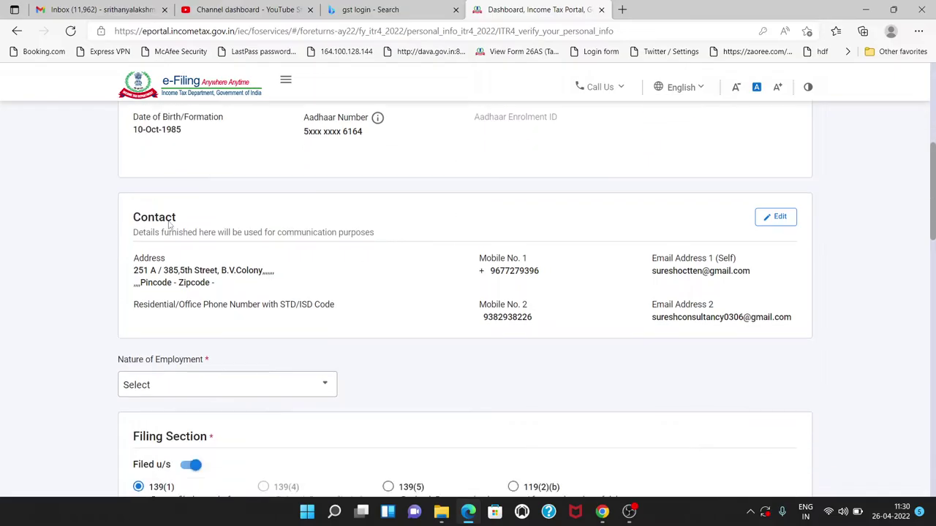
scroll(568, 242, down, 3)
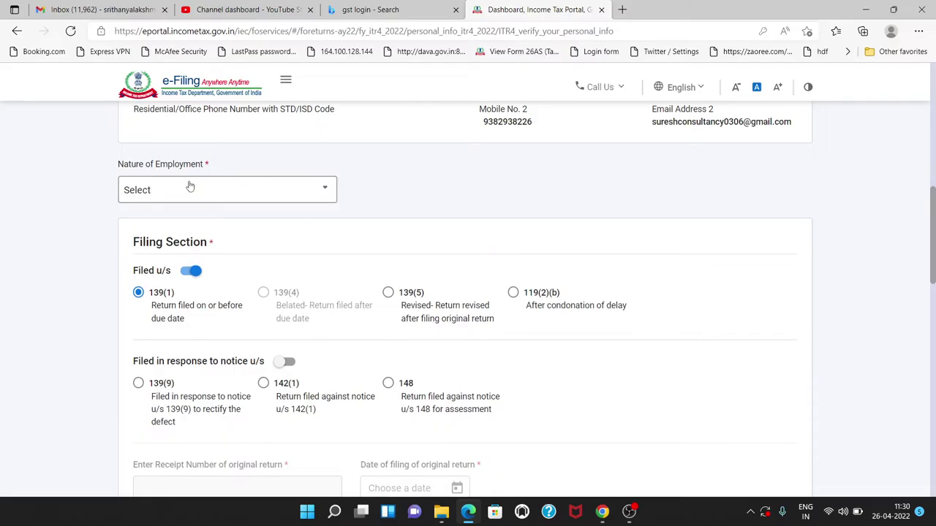
Step: Set the nature of employment to Others
click(238, 199)
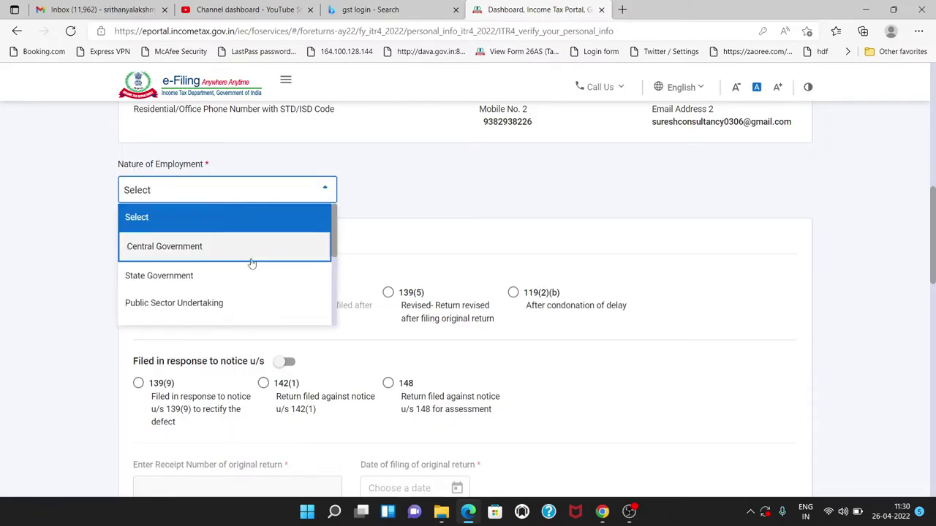
scroll(252, 265, down, 2)
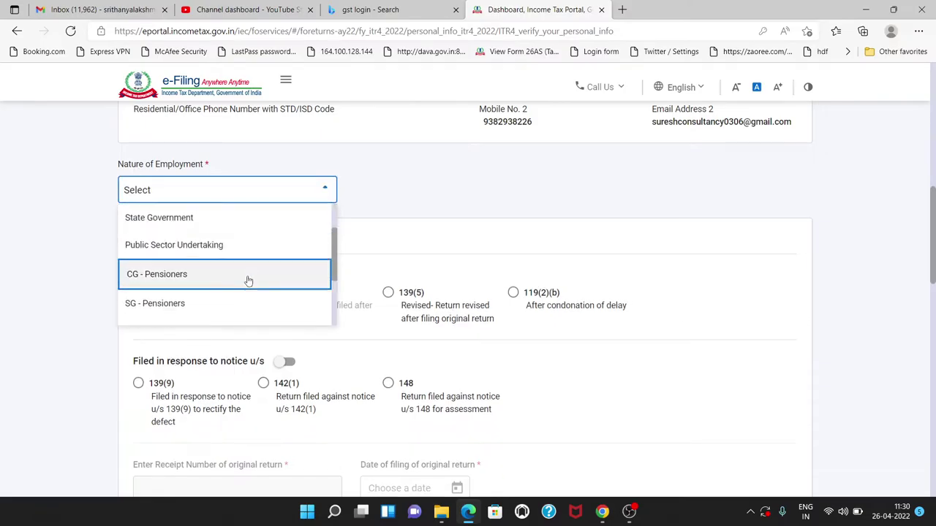
scroll(246, 278, down, 2)
scroll(219, 304, down, 1)
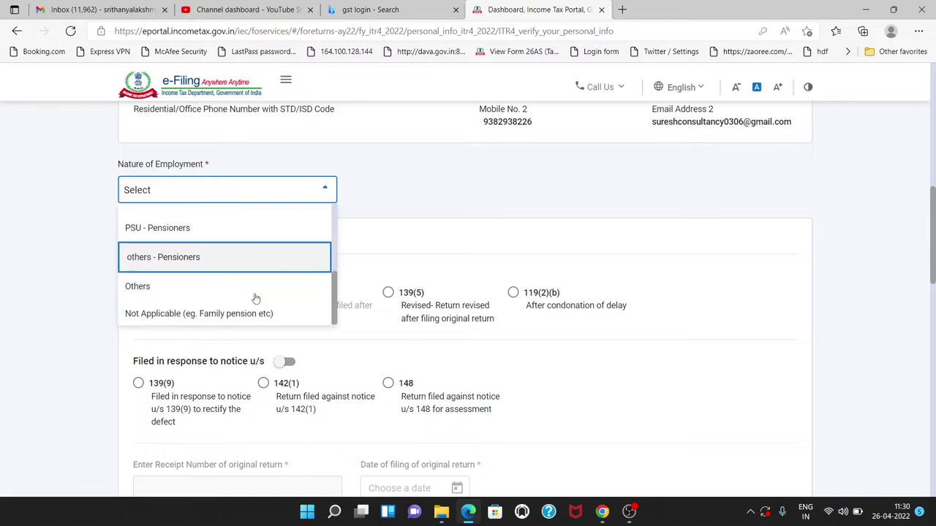
click(234, 286)
Step: Review the filing section options and the receipt number, DIN and date fields for the original return and notice
scroll(621, 273, down, 2)
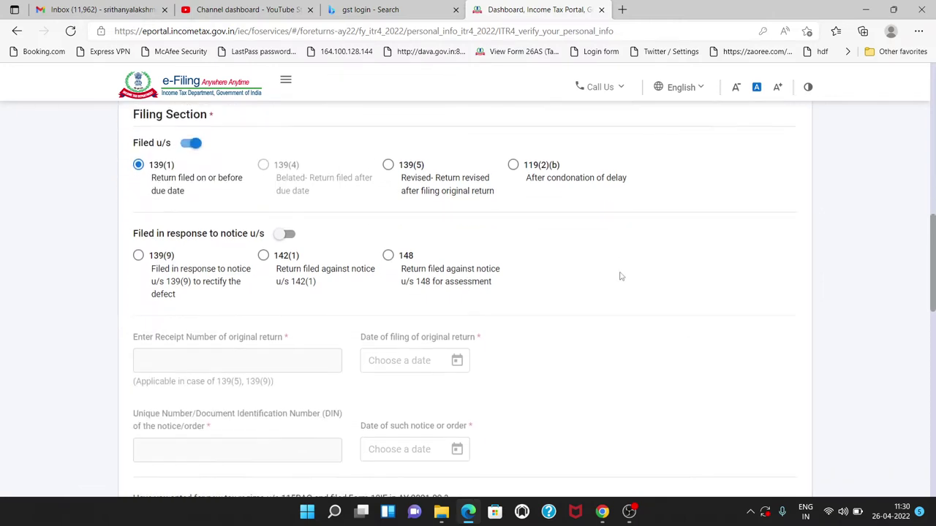
triple_click(170, 115)
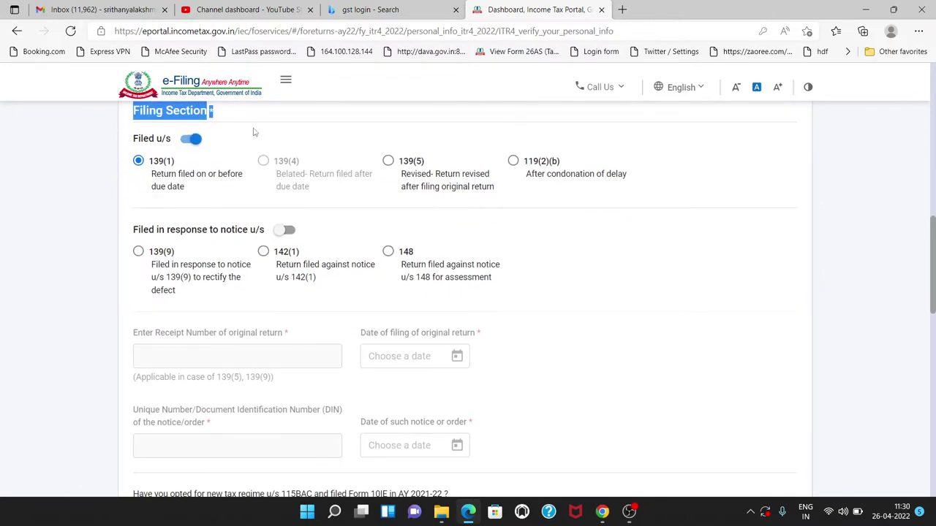
click(163, 184)
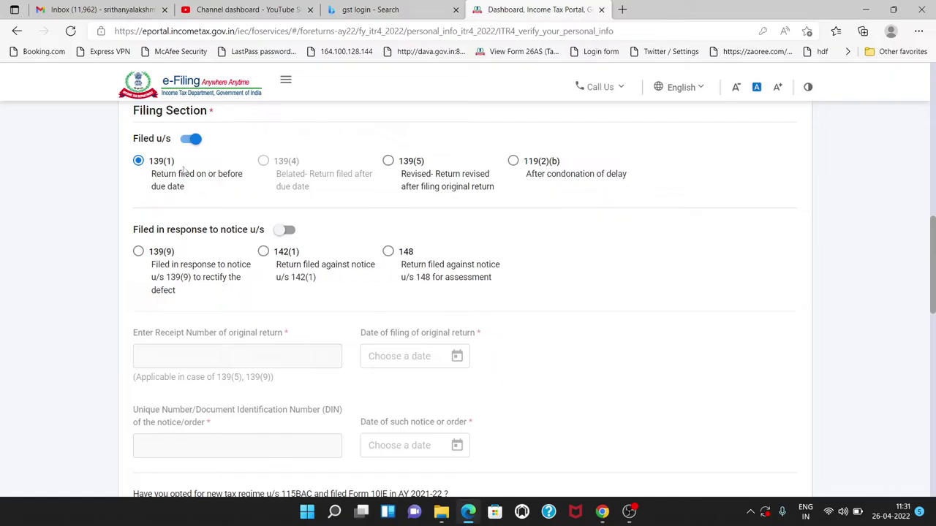
scroll(206, 191, down, 2)
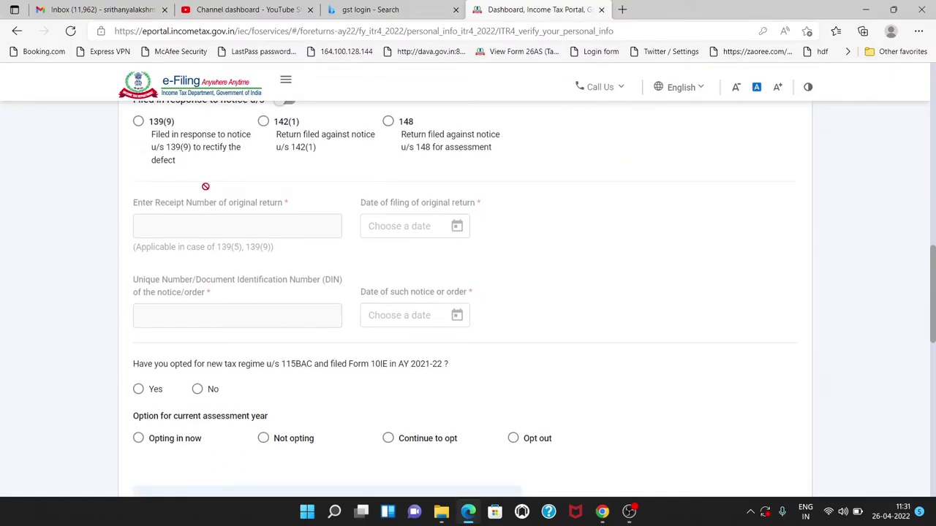
scroll(206, 186, down, 1)
scroll(205, 186, up, 1)
drag(127, 205, 570, 250)
click(570, 250)
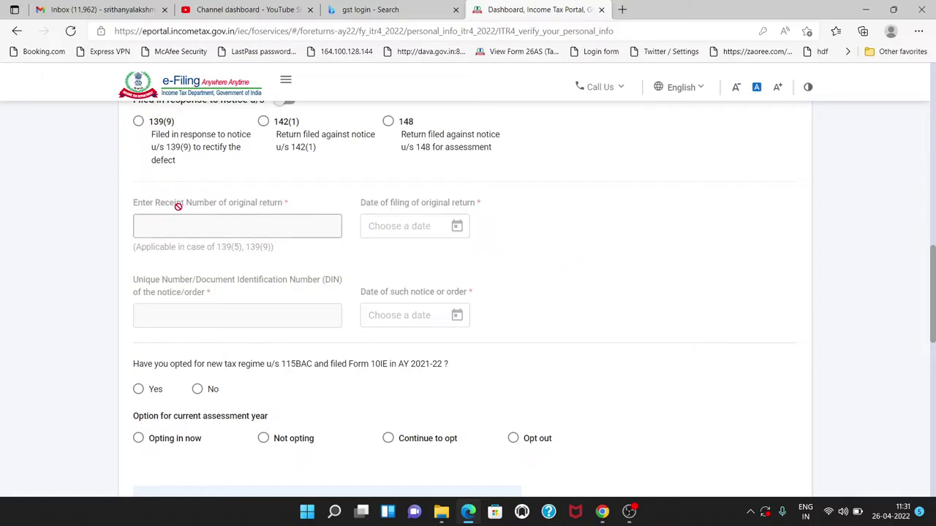
drag(136, 199, 274, 204)
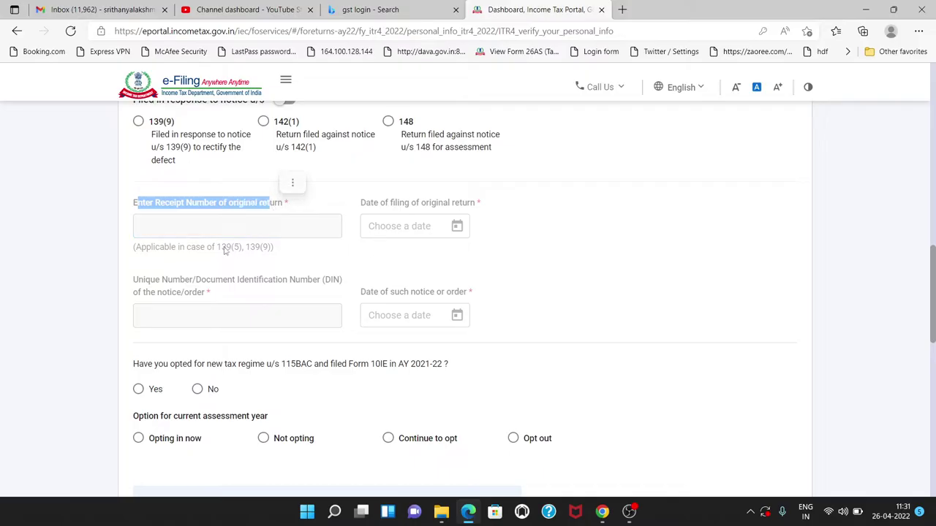
scroll(374, 256, down, 1)
scroll(373, 252, down, 2)
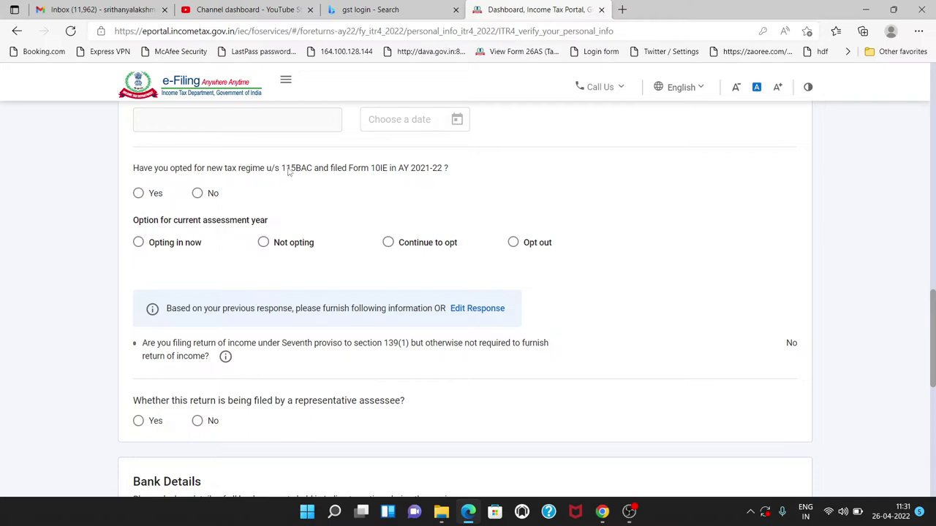
Step: Answer No to having opted for the new tax regime u/s 115BAC, and choose Not opting for the current assessment year
drag(282, 168, 301, 170)
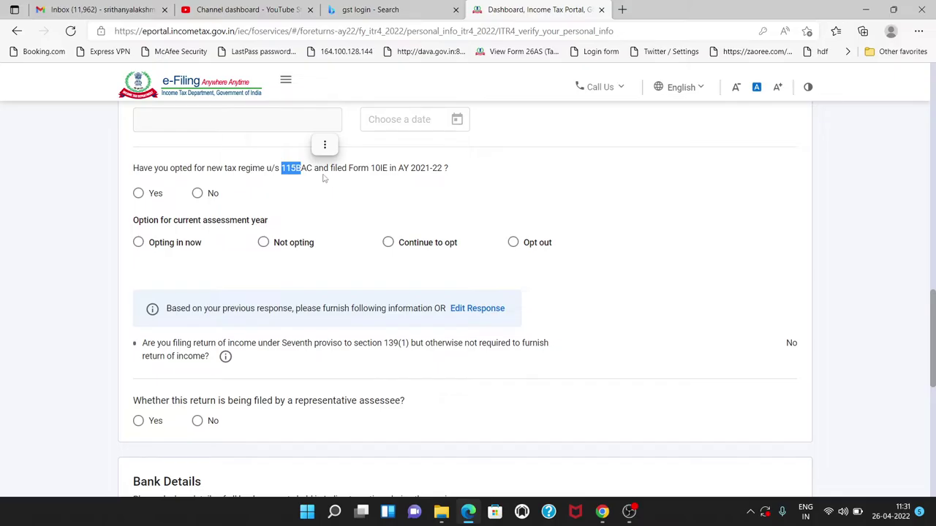
click(276, 177)
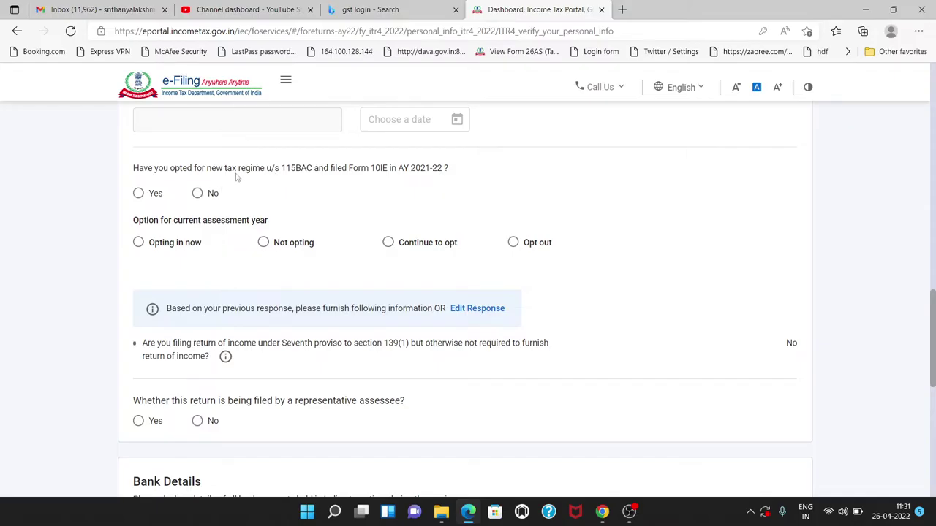
click(138, 193)
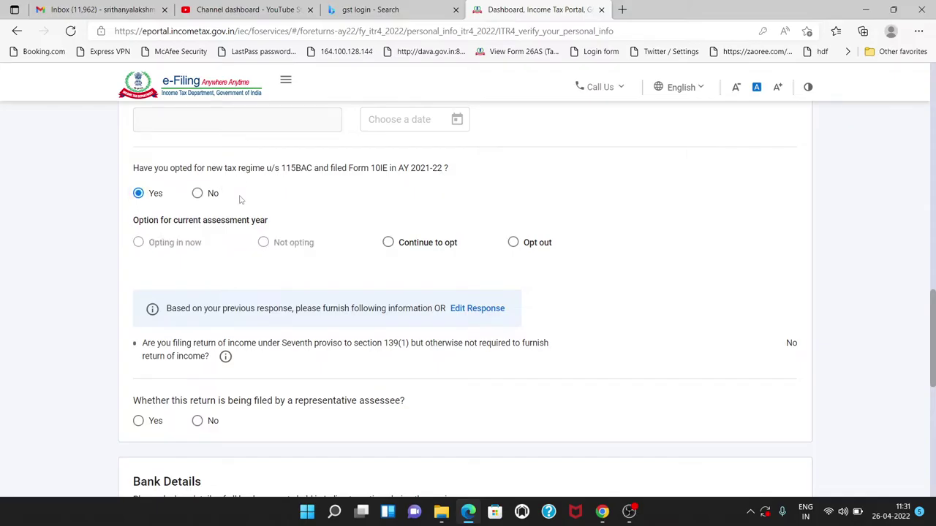
drag(337, 170, 395, 173)
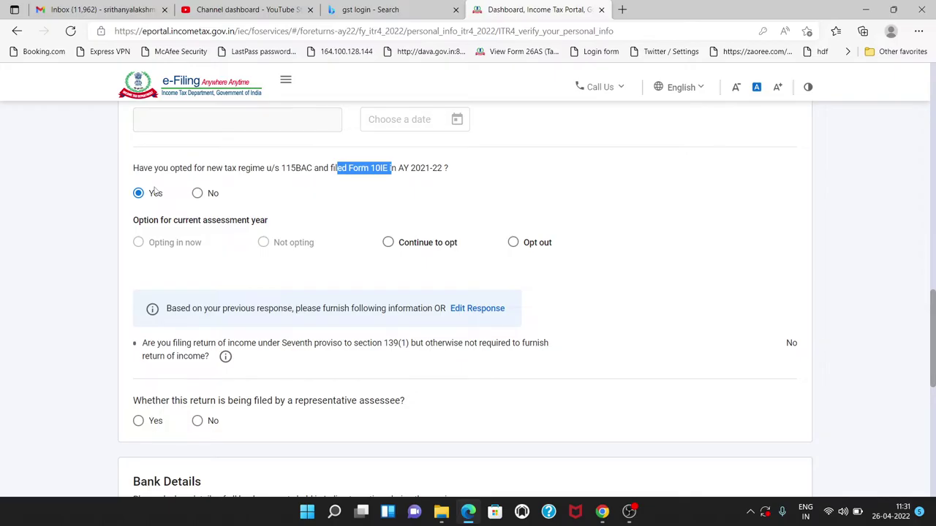
click(198, 195)
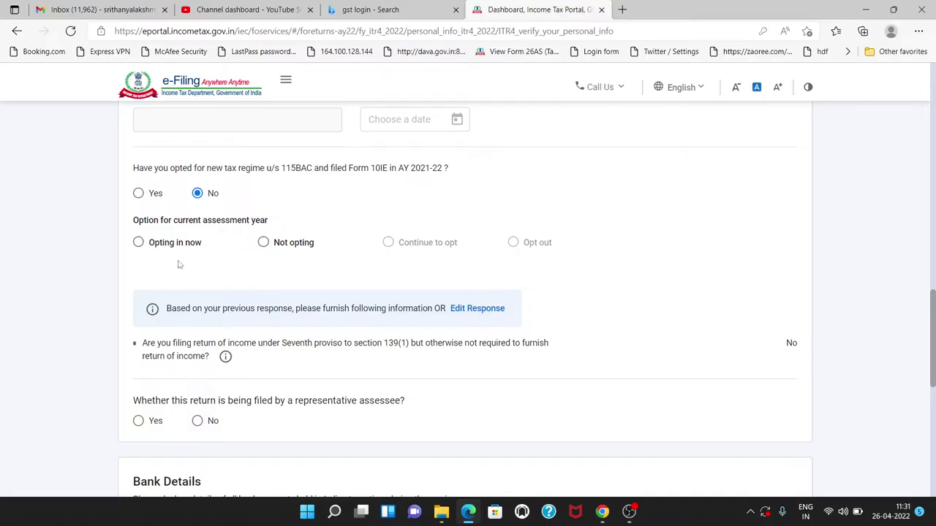
click(263, 243)
Step: Answer No to whether the return is being filed by a representative assessee
scroll(351, 268, down, 2)
scroll(229, 249, down, 1)
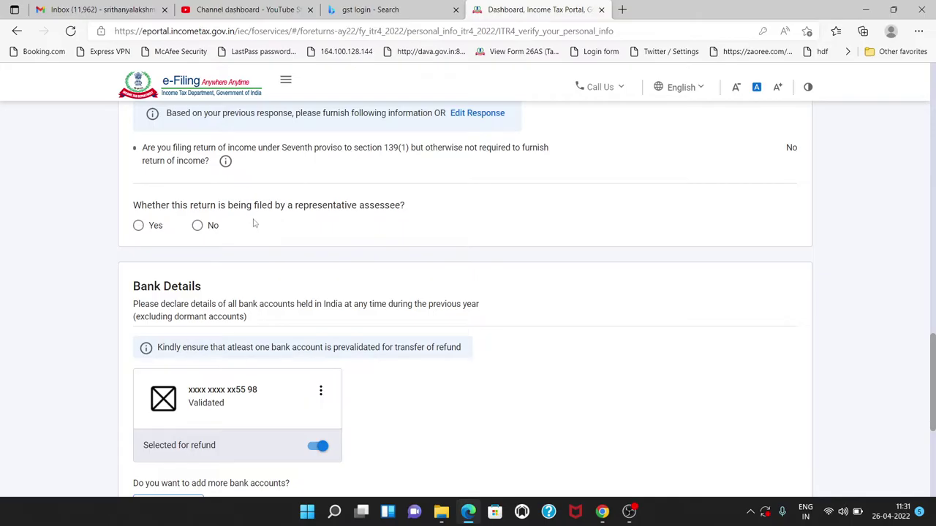
click(198, 225)
Step: Check the bank account selected for refund and the bank details notes, and confirm the Personal Information section
scroll(344, 269, down, 2)
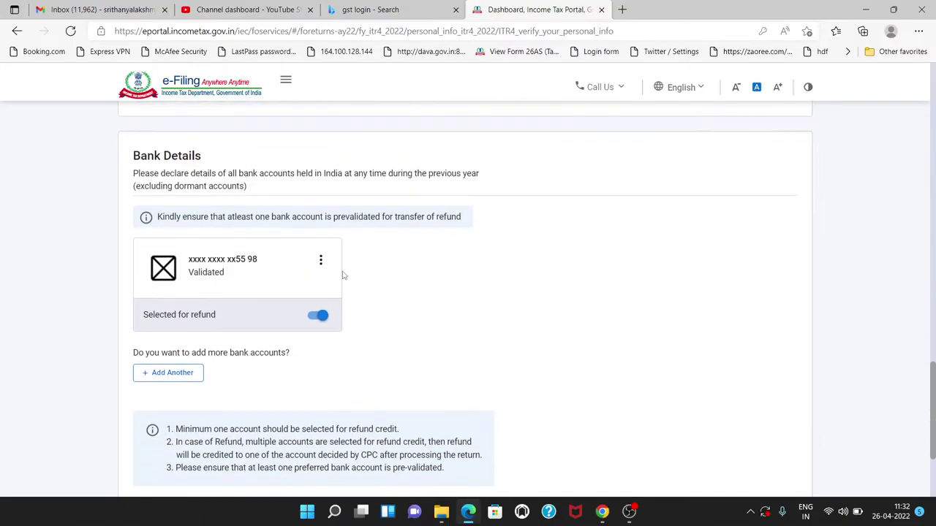
scroll(272, 278, down, 2)
scroll(270, 267, up, 1)
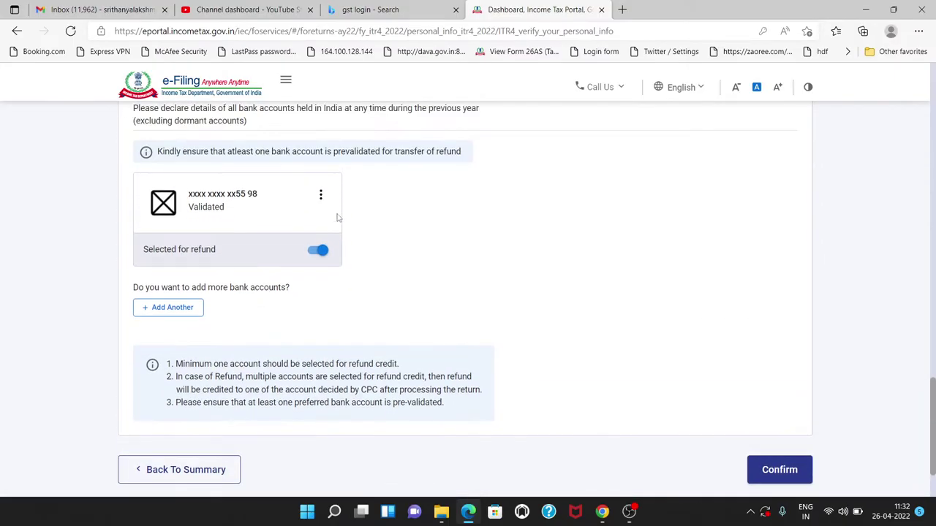
scroll(391, 289, up, 2)
drag(389, 312, 429, 347)
click(430, 347)
scroll(429, 332, down, 1)
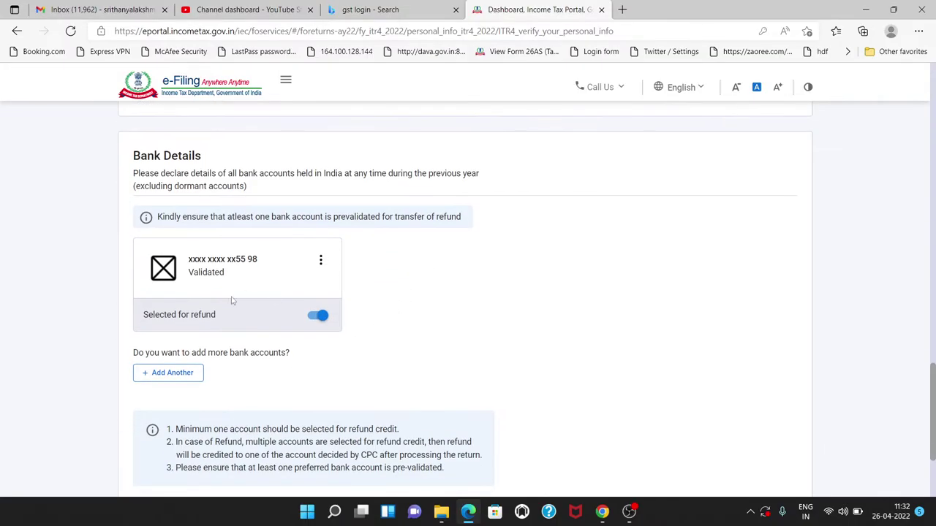
scroll(394, 342, down, 2)
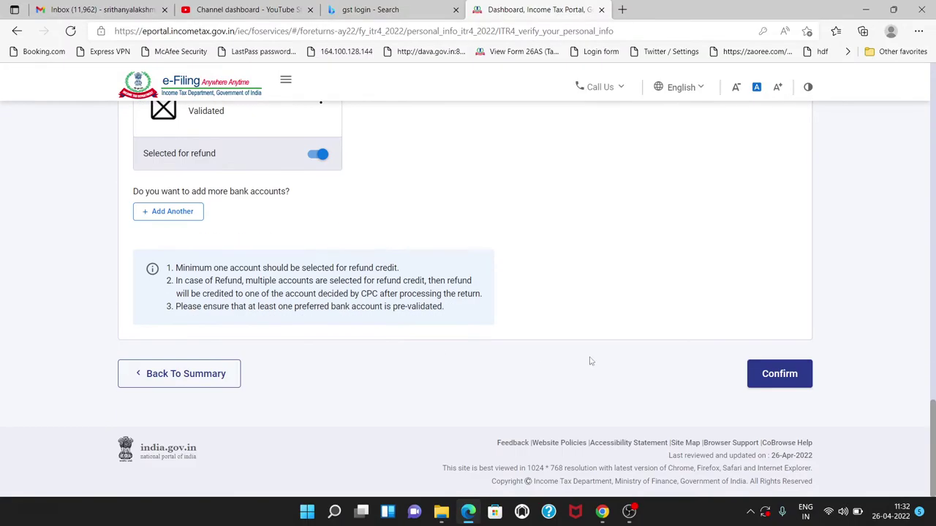
click(778, 377)
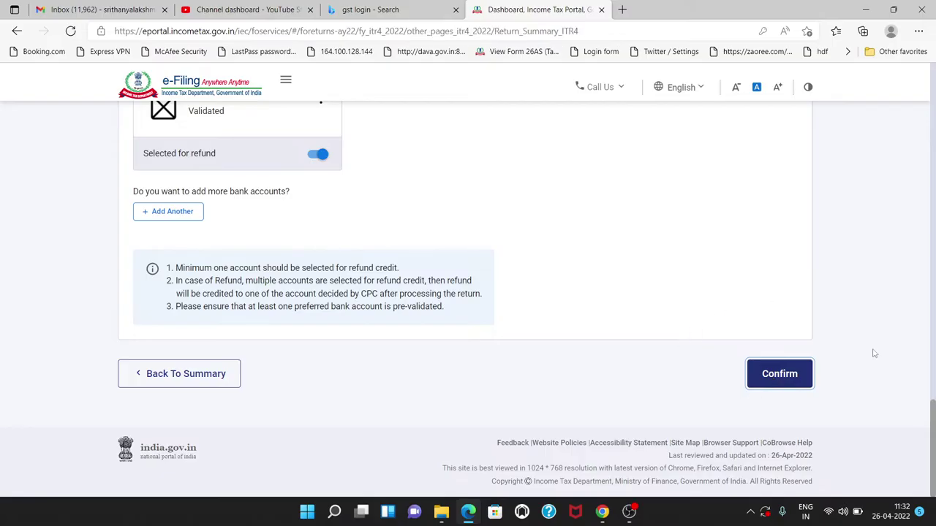
Step: Open the Gross Total Income section of the return summary
scroll(526, 351, down, 3)
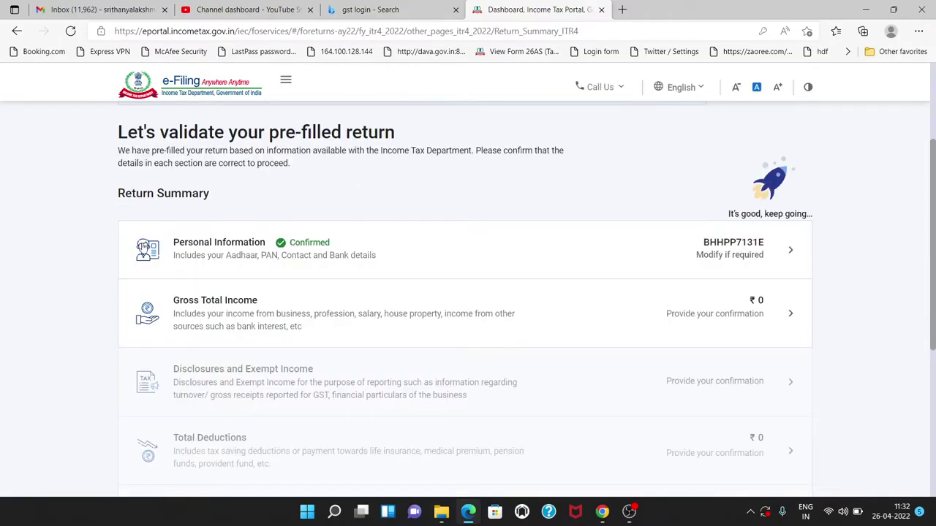
scroll(312, 290, down, 2)
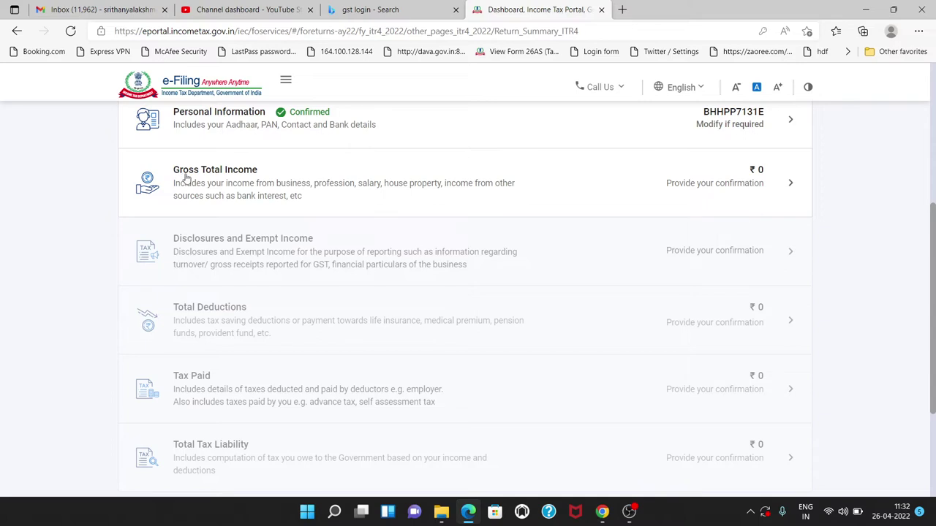
click(788, 182)
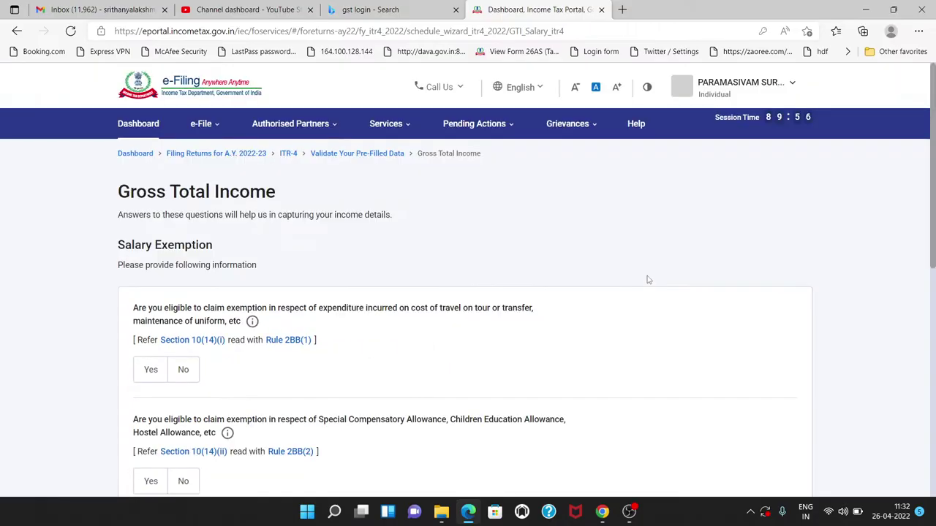
Step: Read through the salary exemption questions and continue to the income source details without answering them
scroll(636, 280, down, 1)
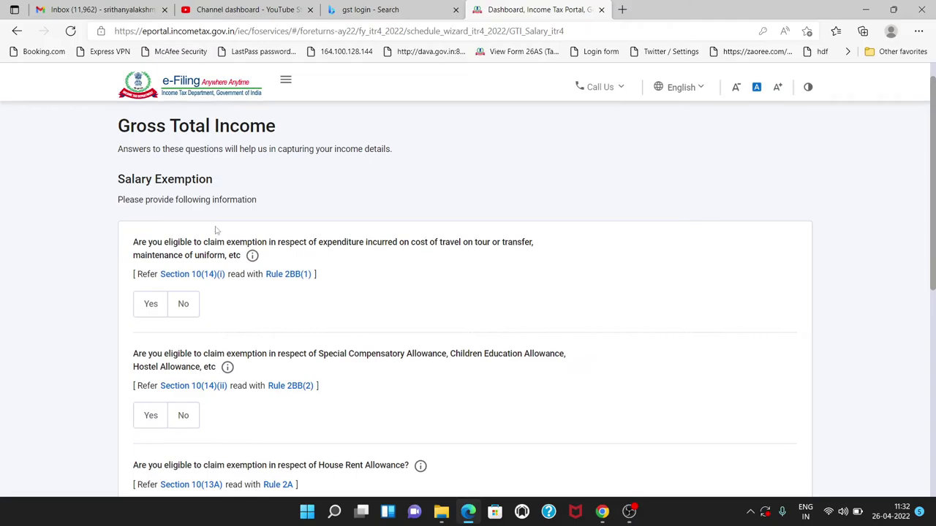
scroll(236, 242, down, 1)
scroll(235, 242, up, 1)
drag(115, 180, 233, 184)
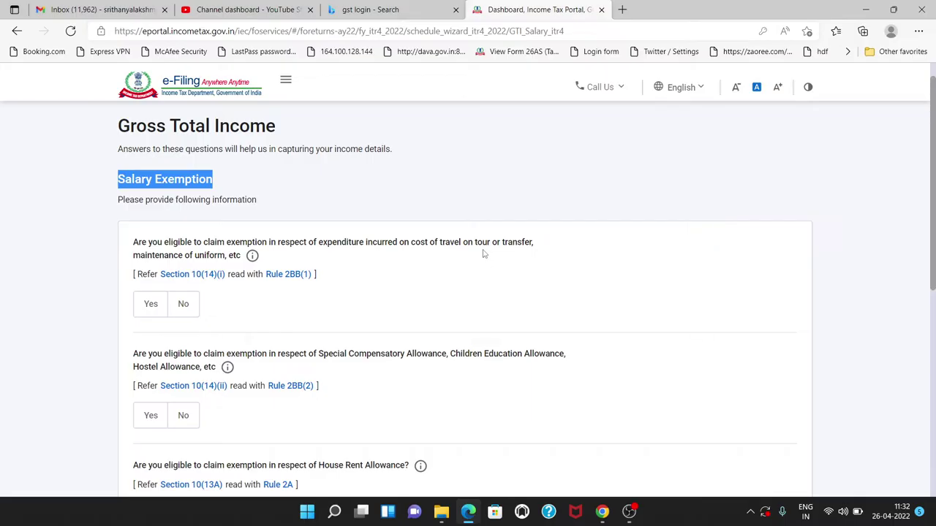
scroll(443, 325, down, 1)
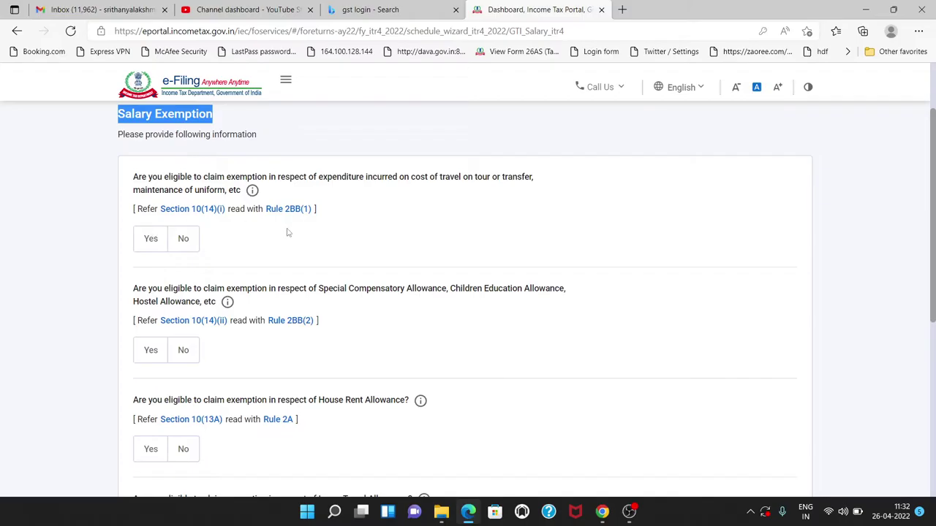
scroll(278, 250, down, 1)
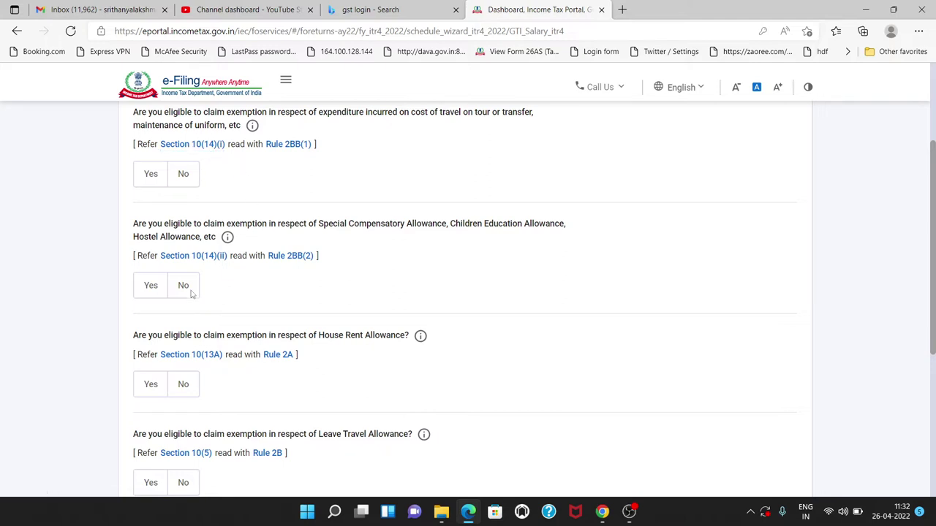
scroll(226, 289, down, 1)
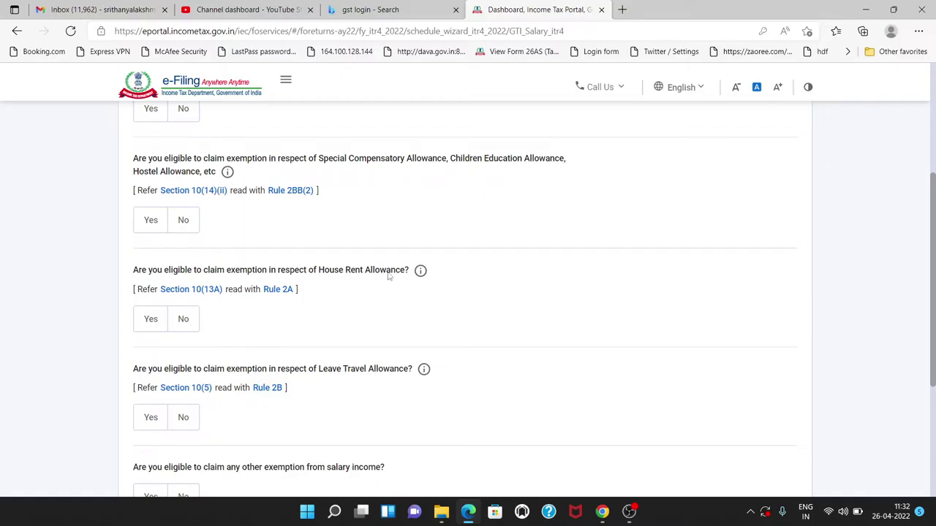
scroll(377, 208, up, 2)
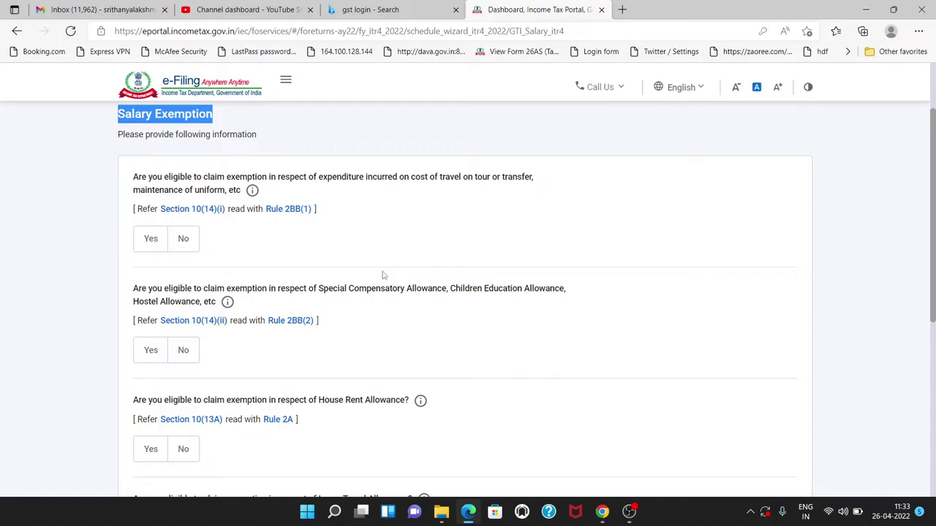
scroll(344, 219, down, 3)
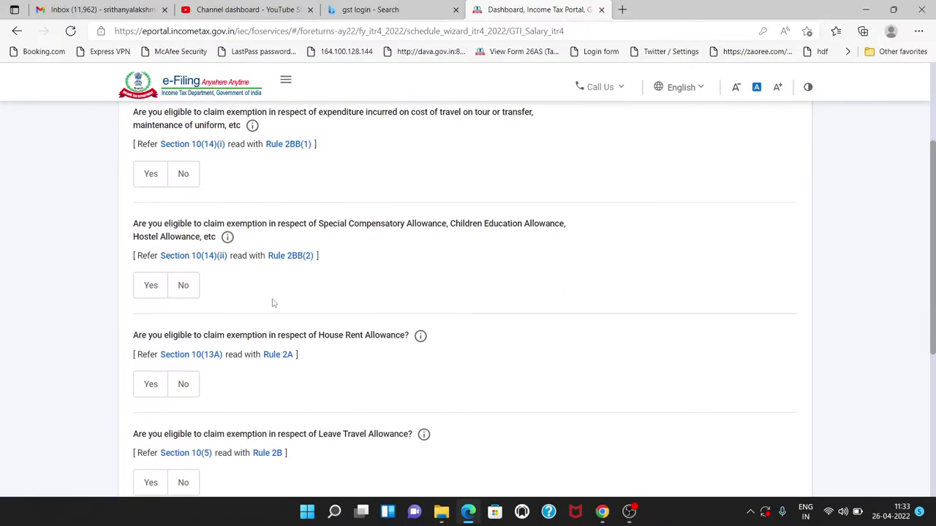
scroll(296, 317, down, 2)
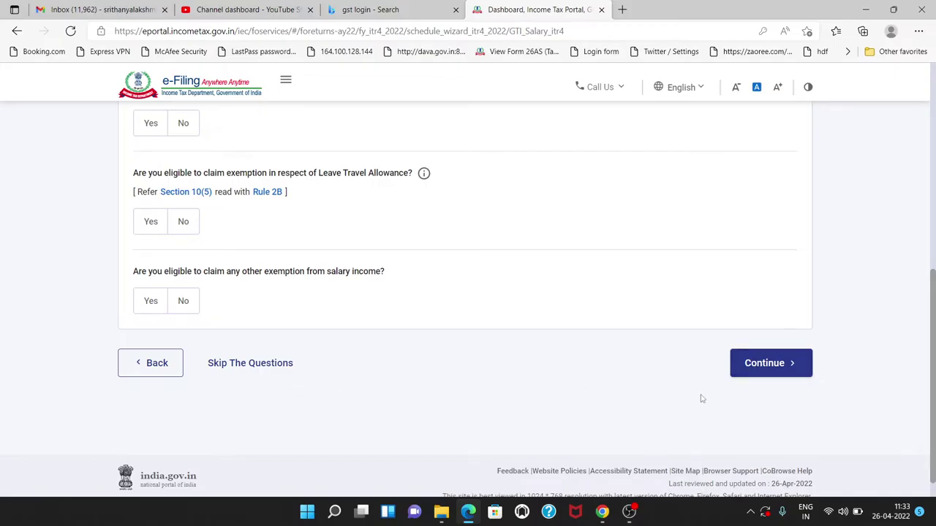
click(753, 369)
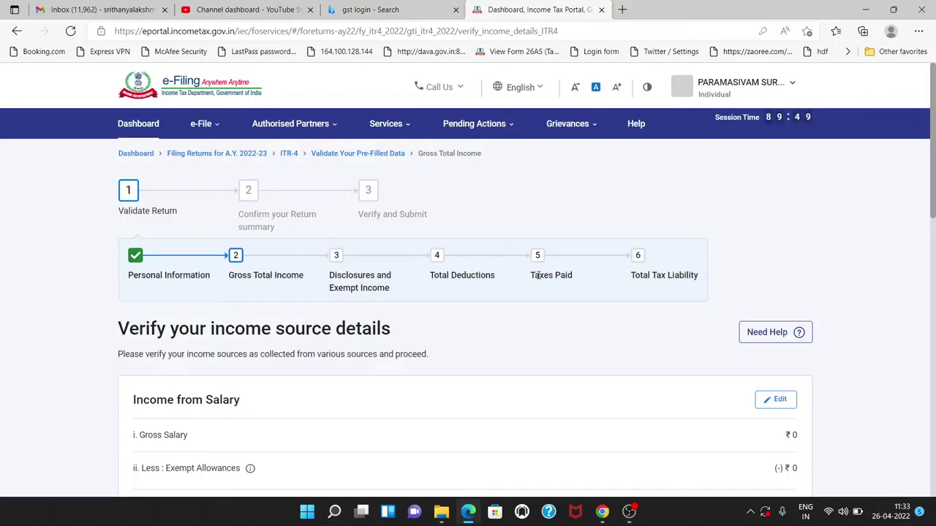
Step: Open the Income from Salary section for editing from the income source details
scroll(538, 275, down, 2)
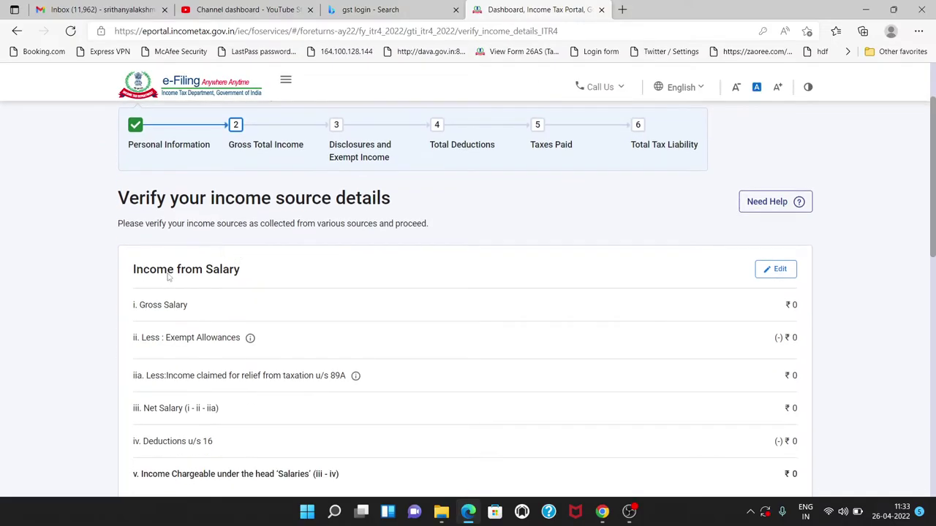
drag(144, 270, 324, 292)
scroll(366, 299, down, 2)
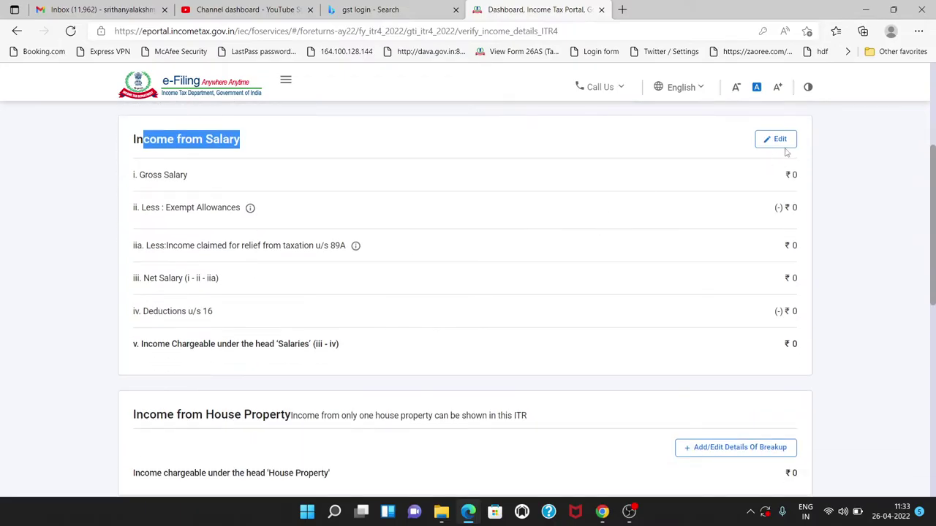
click(785, 147)
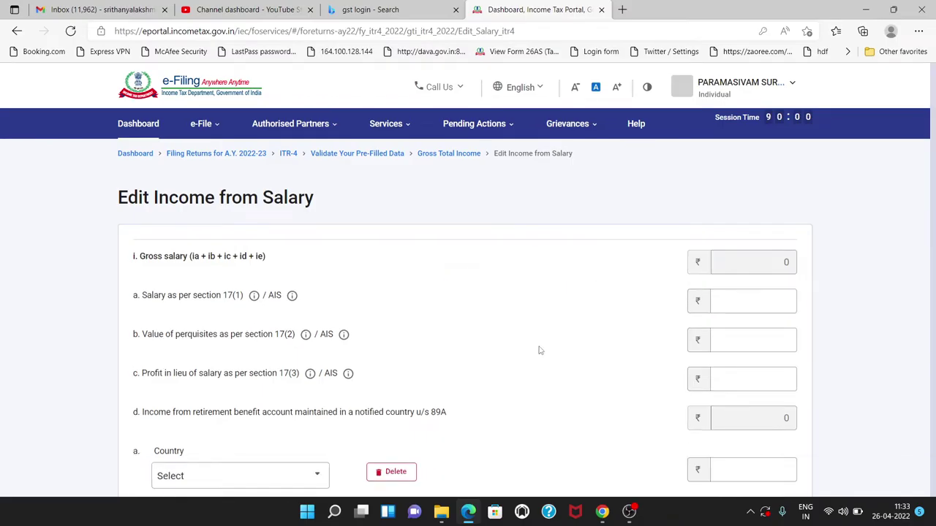
Step: Enter 360000 as the salary as per section 17(1) under gross salary
scroll(523, 340, down, 3)
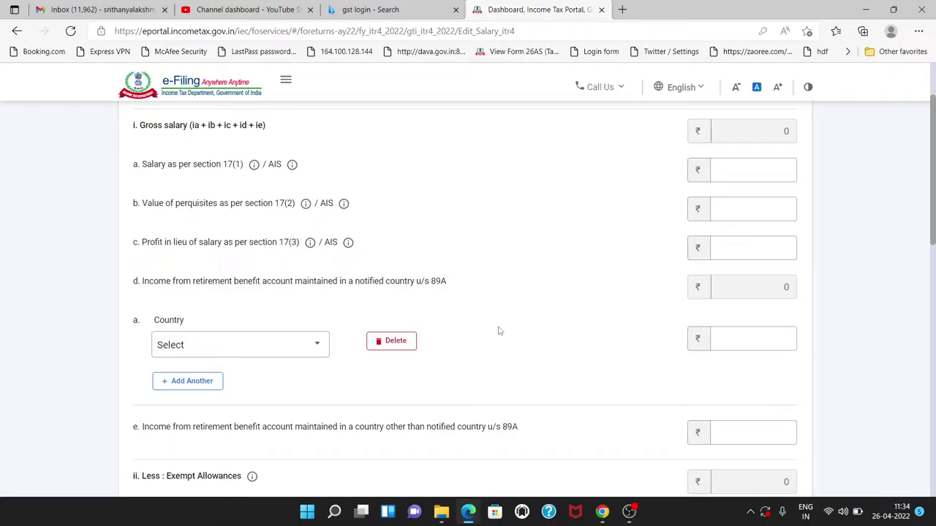
click(753, 173)
text(60000)
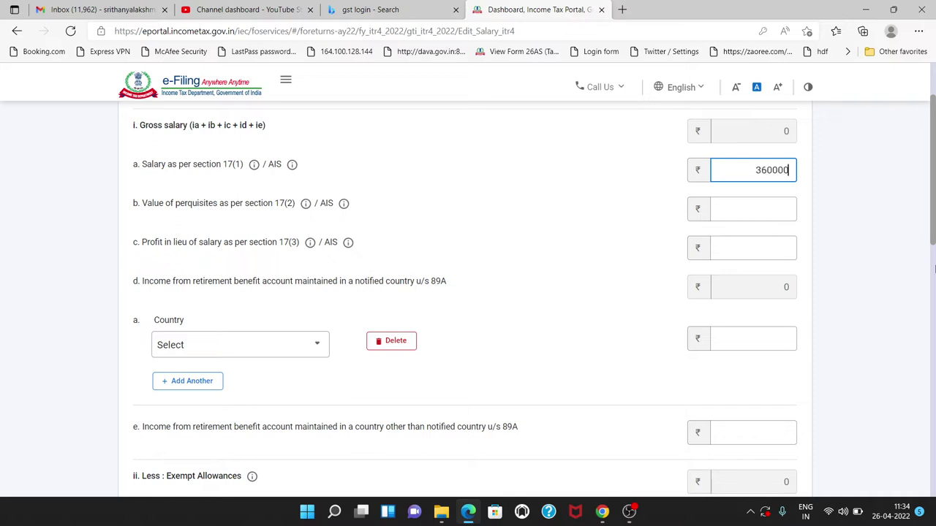
click(628, 237)
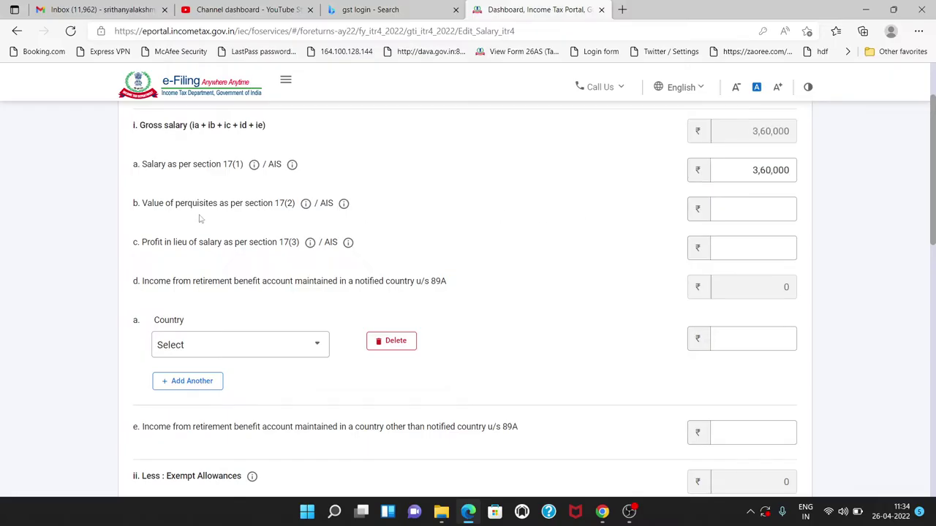
Step: Review the gross salary entries for section 17(1) salary, section 17(2) perquisites and section 17(3) profit in lieu of salary
click(141, 208)
drag(141, 207, 345, 249)
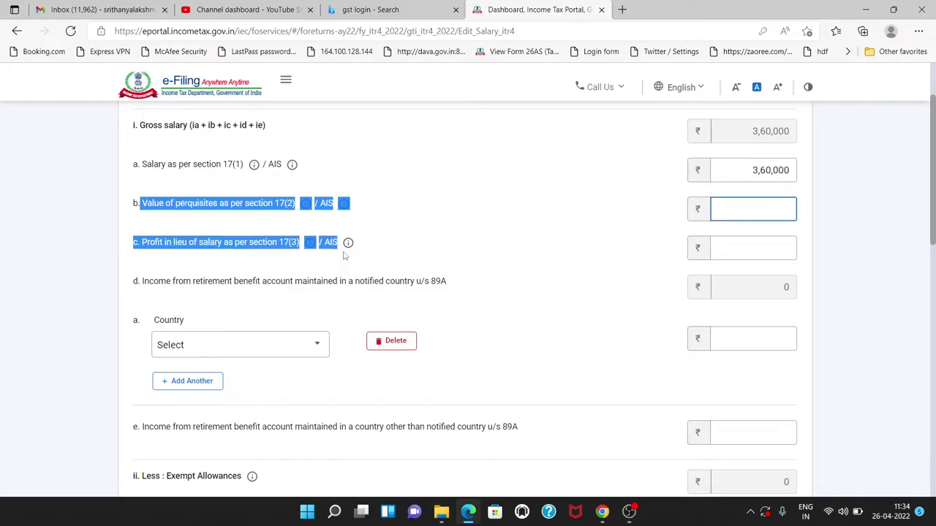
click(261, 220)
click(158, 209)
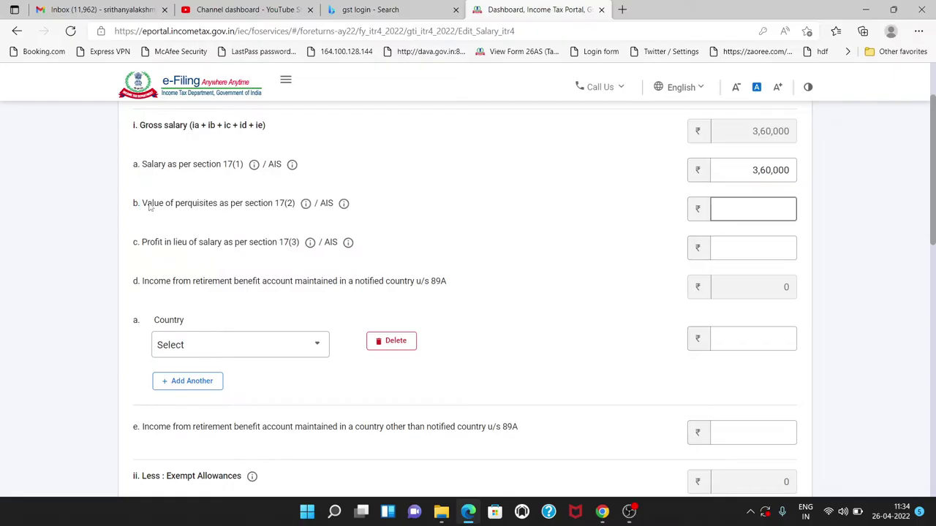
drag(140, 205, 363, 205)
click(216, 228)
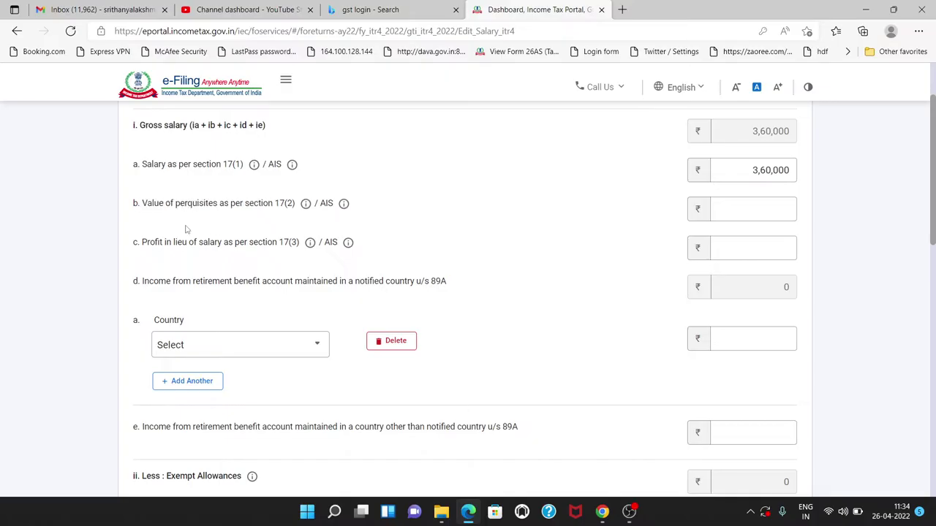
click(154, 209)
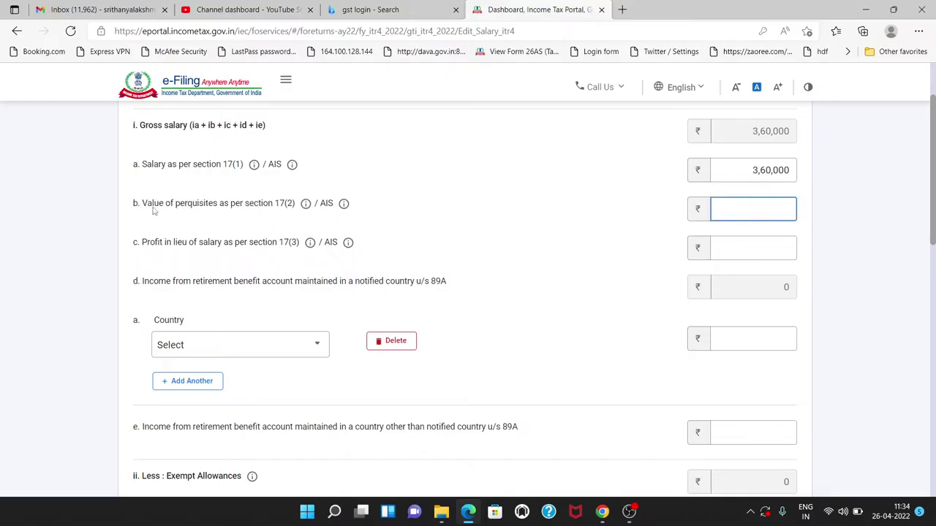
scroll(370, 284, down, 1)
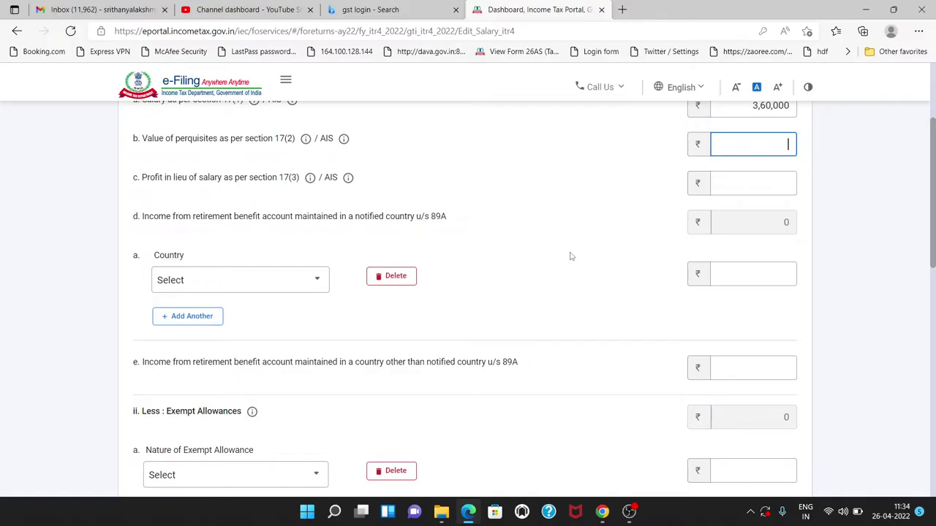
scroll(576, 267, up, 1)
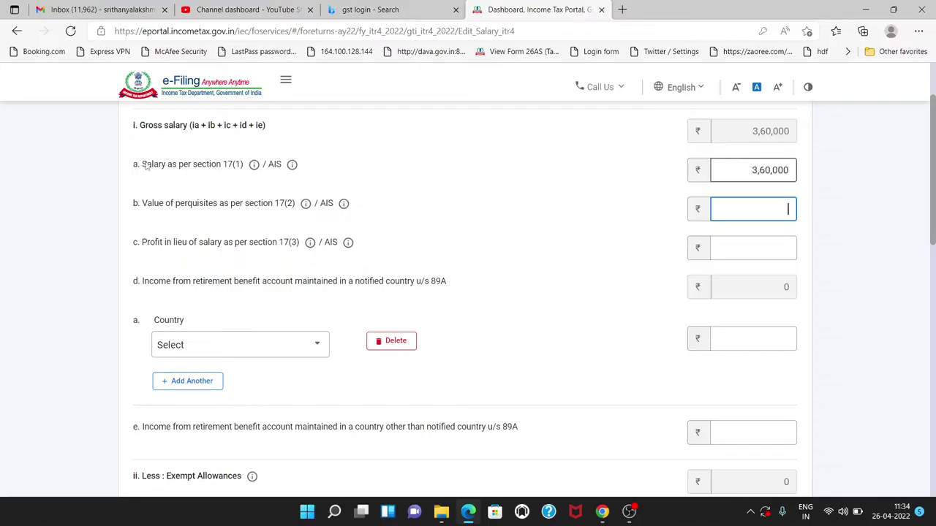
drag(146, 166, 288, 165)
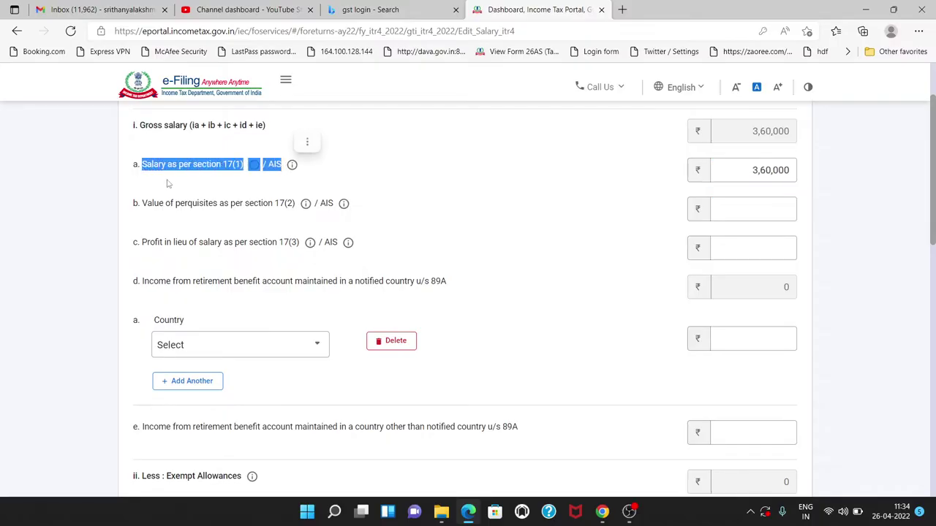
click(752, 170)
Step: Check the country options for the section 89A retirement benefit account income without choosing a country
scroll(669, 244, down, 1)
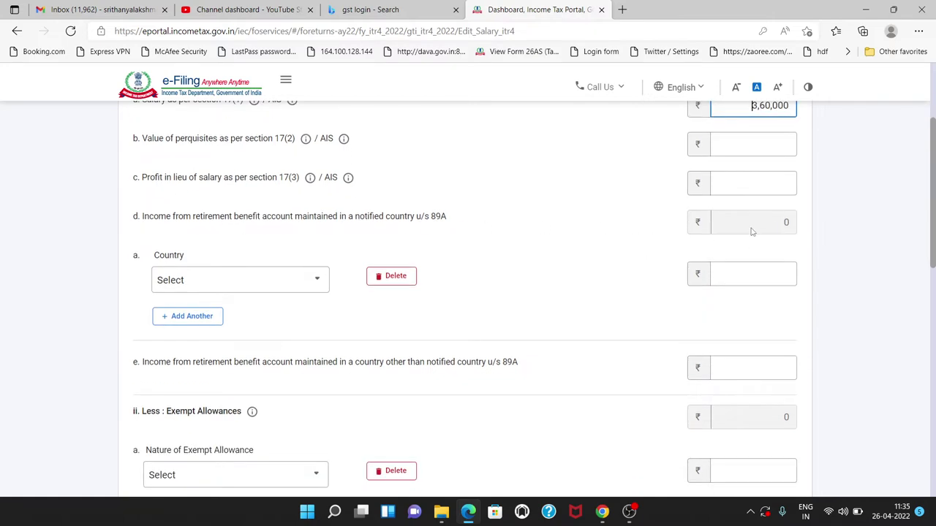
scroll(654, 227, down, 2)
scroll(653, 227, up, 1)
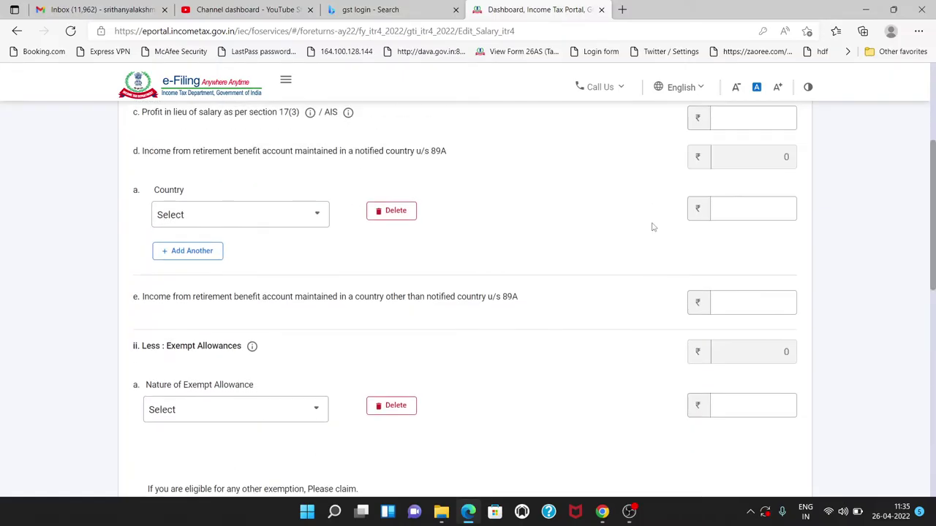
click(270, 223)
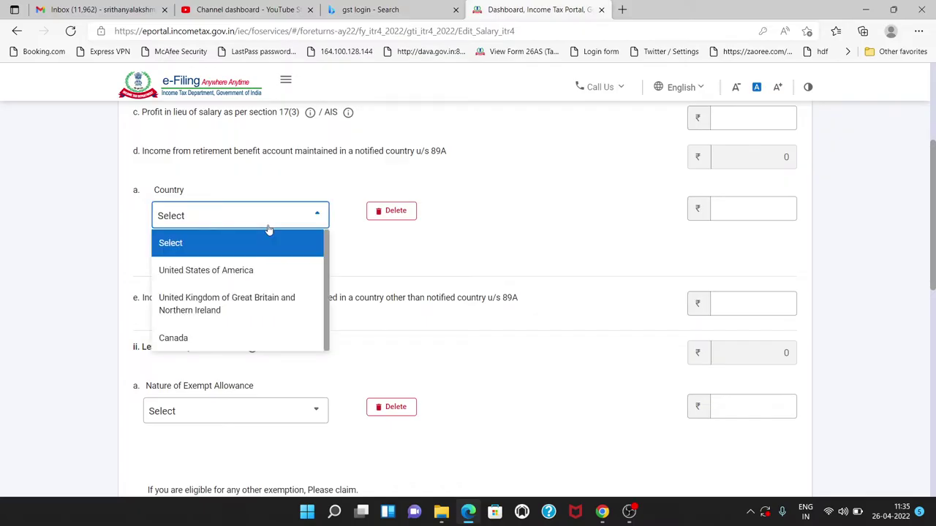
click(268, 229)
Step: Look through the available natures of exempt allowance, including the section 10(13A) and 10(14)(i) options, without selecting one
scroll(455, 227, down, 2)
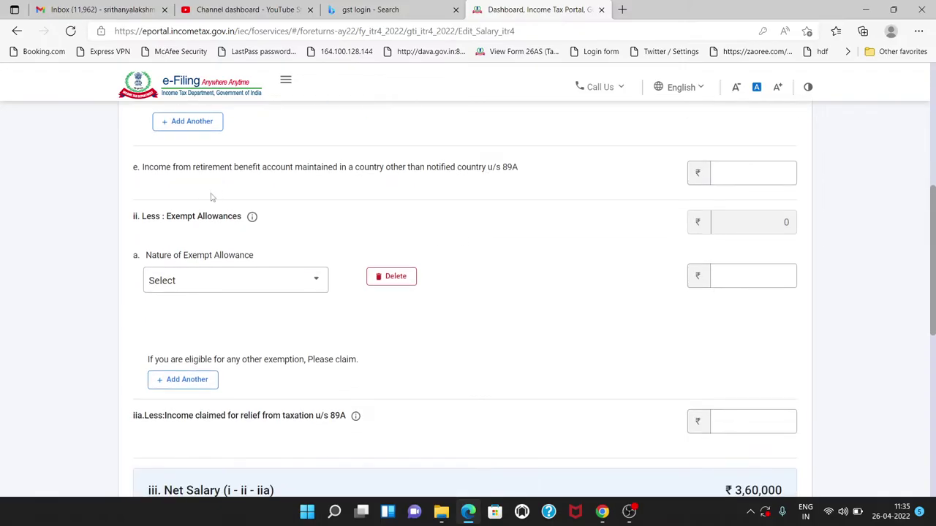
scroll(237, 239, down, 1)
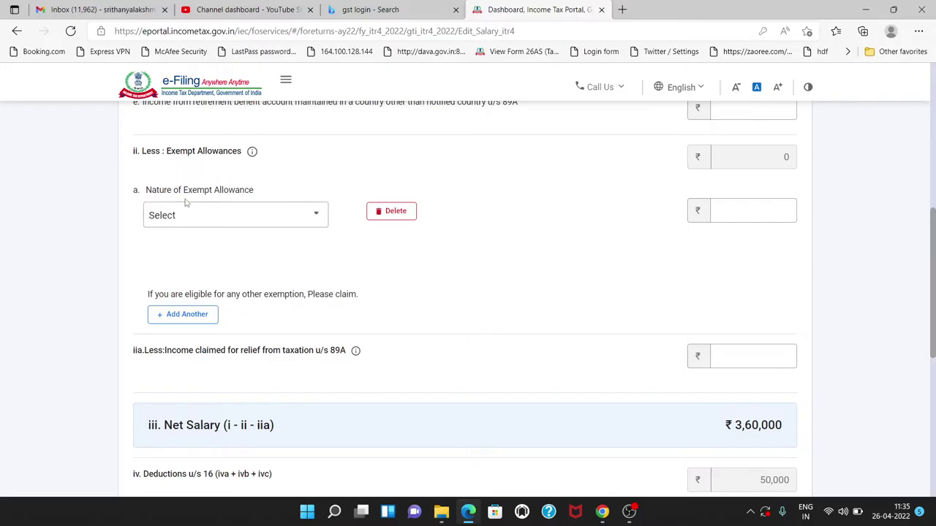
click(261, 223)
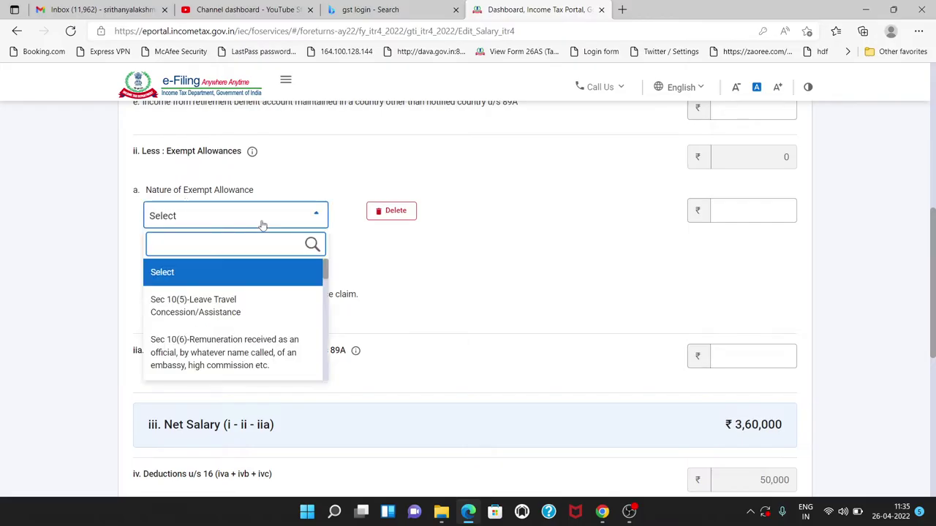
scroll(261, 332, down, 3)
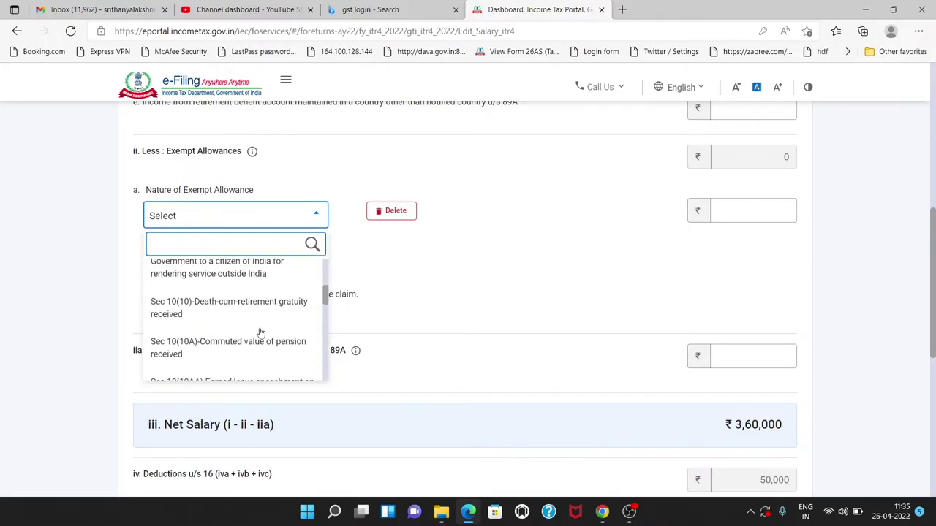
scroll(261, 332, down, 3)
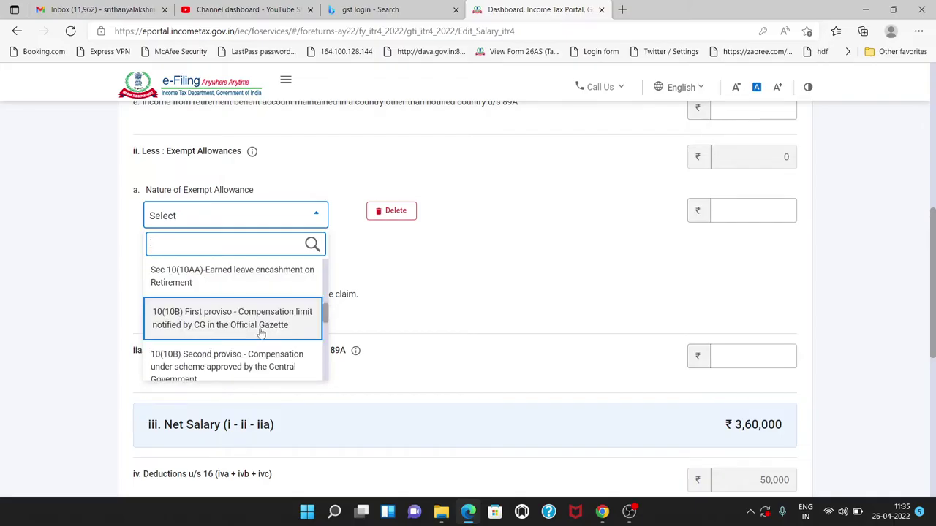
scroll(261, 333, down, 4)
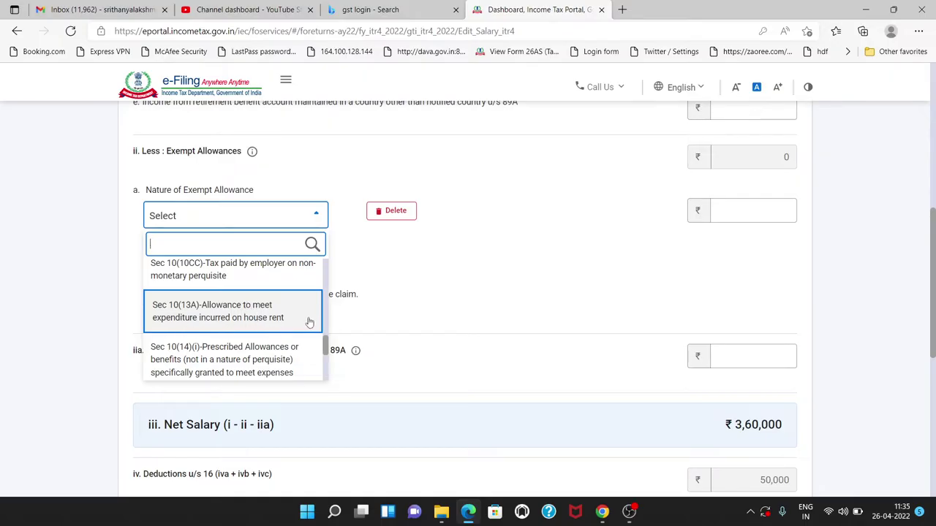
scroll(308, 320, down, 1)
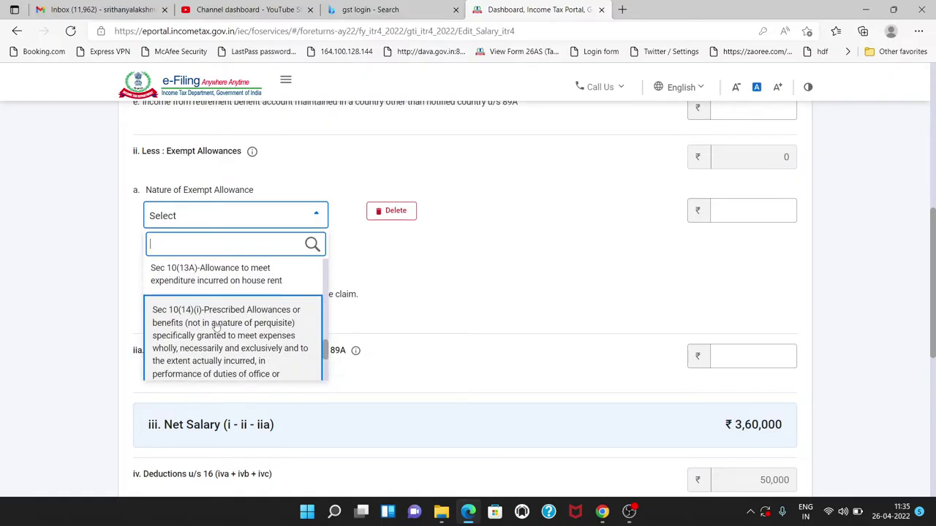
scroll(216, 327, down, 1)
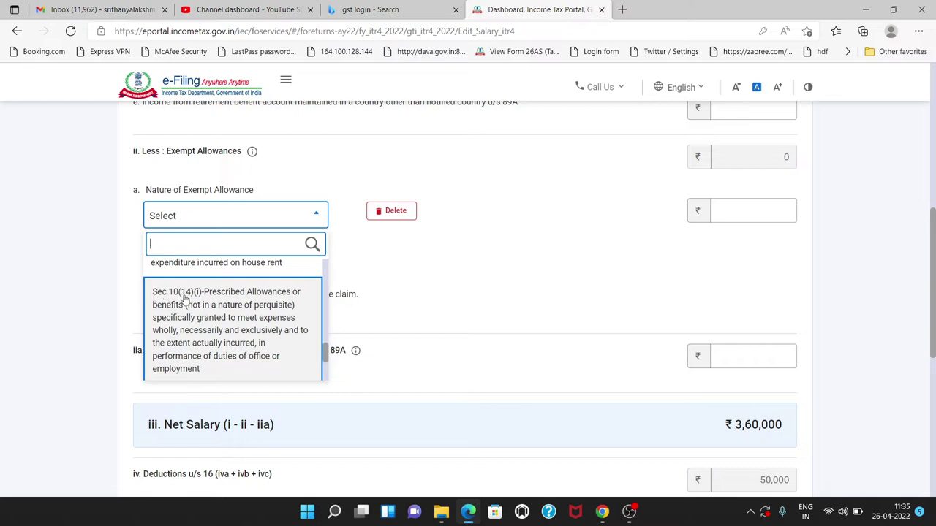
click(564, 268)
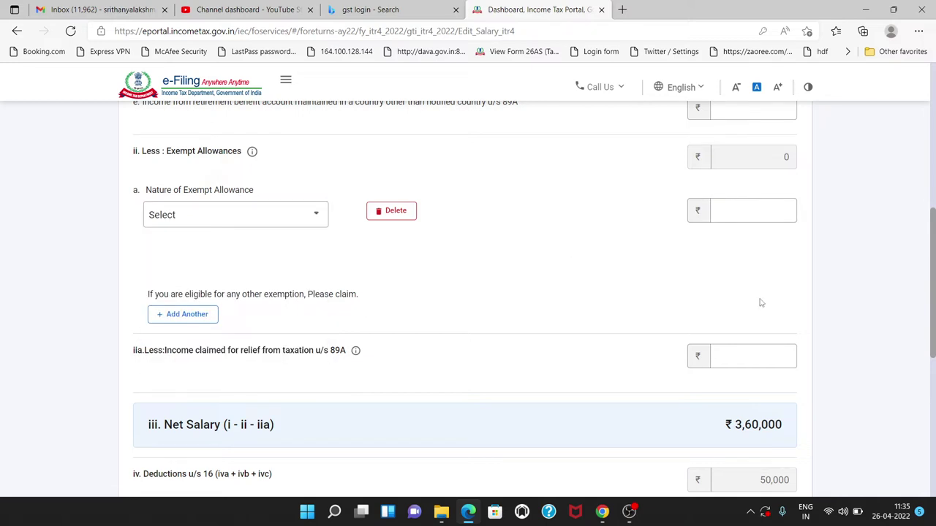
Step: Examine the net salary, the section 16 deductions total and the standard deduction under section 16(ia)
scroll(743, 302, down, 1)
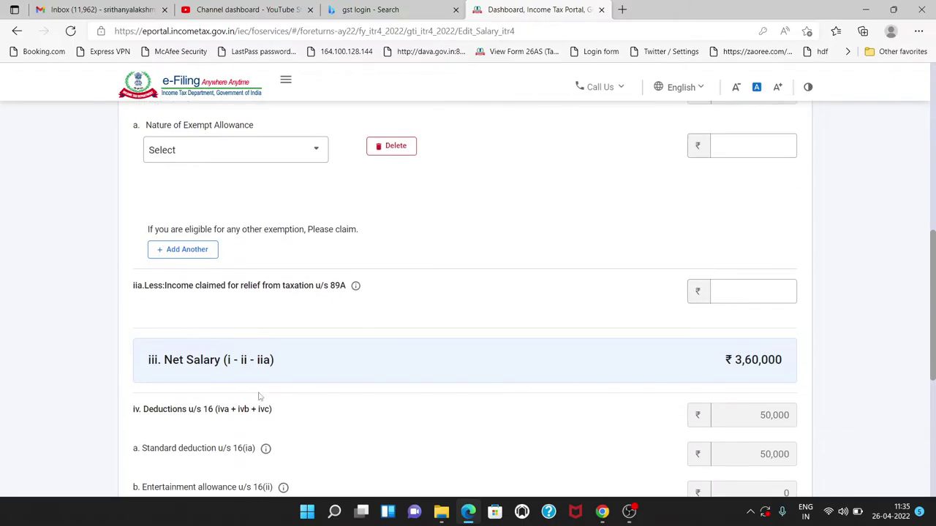
scroll(387, 371, down, 2)
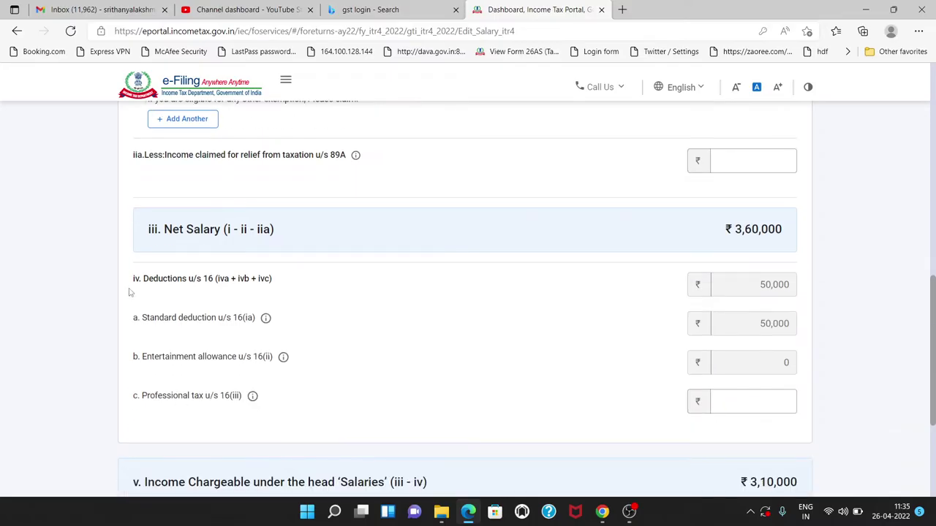
triple_click(191, 275)
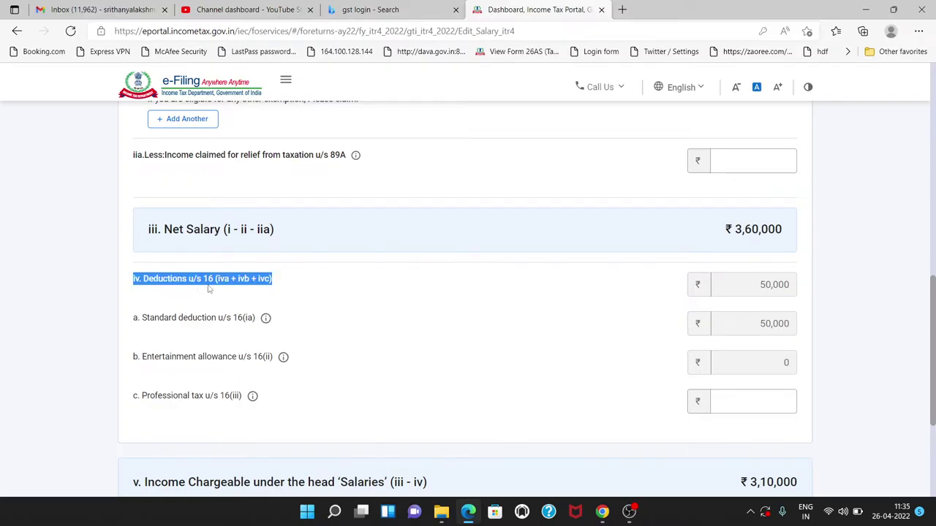
click(748, 284)
drag(748, 283, 796, 279)
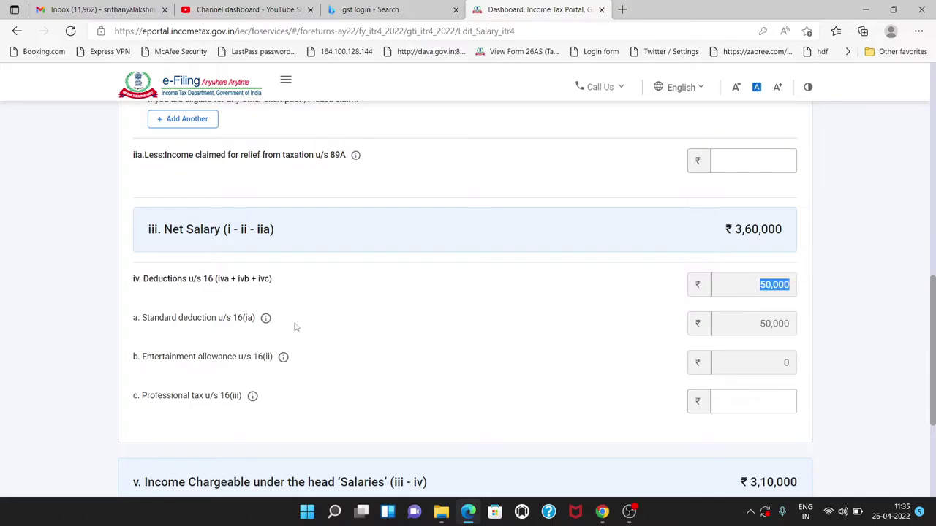
drag(748, 324, 797, 317)
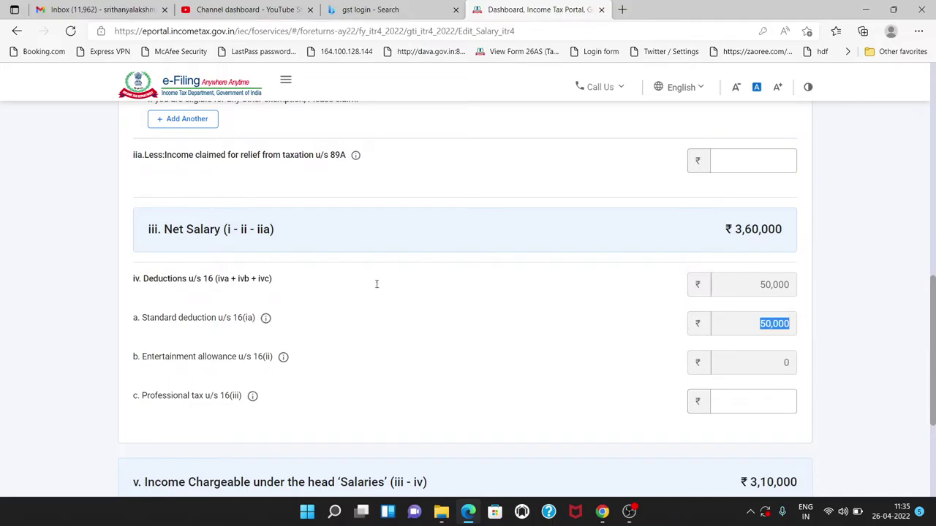
Step: Enter 0 as the professional tax under section 16(iii) and save the salary income details
scroll(377, 284, down, 2)
drag(135, 267, 260, 272)
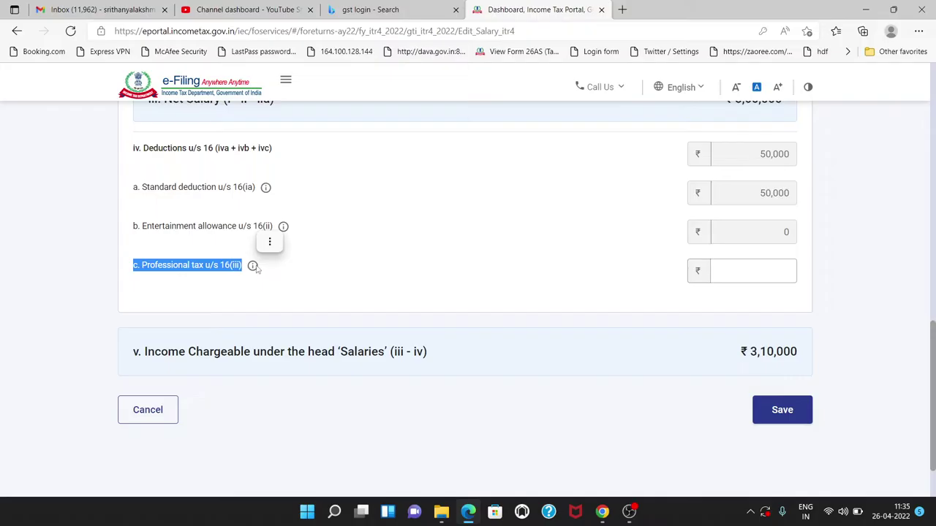
mouse_move(254, 267)
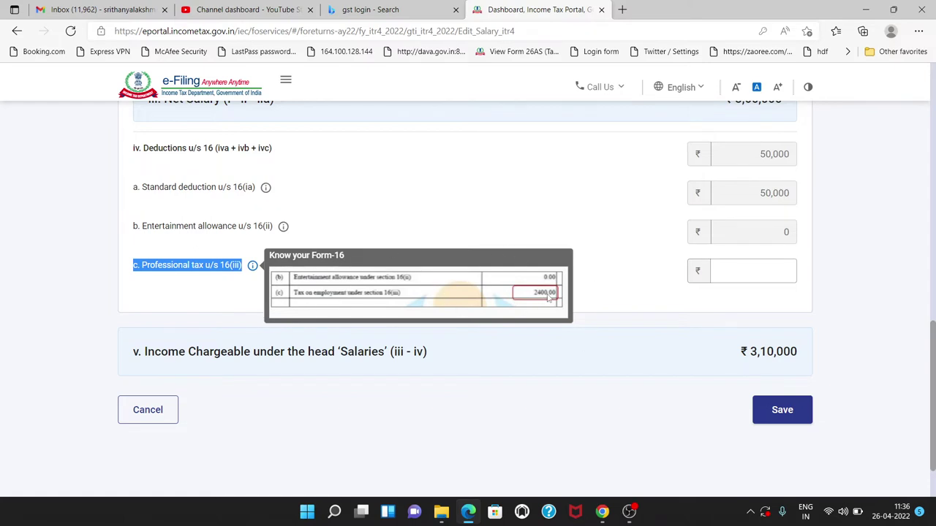
click(753, 272)
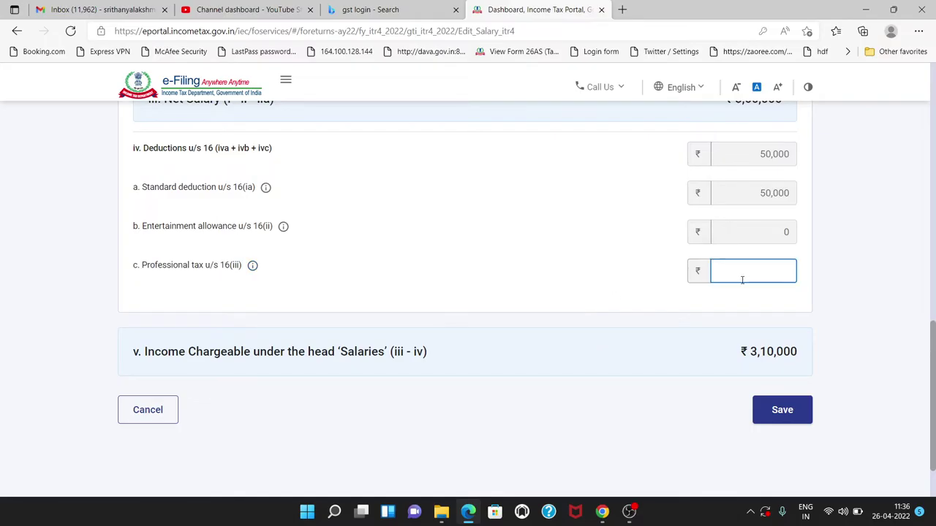
text(0)
click(610, 296)
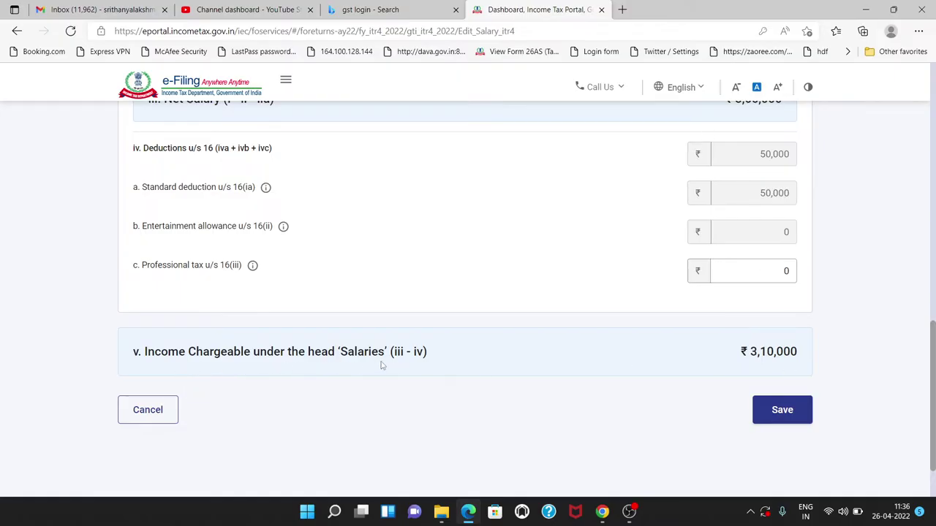
click(782, 409)
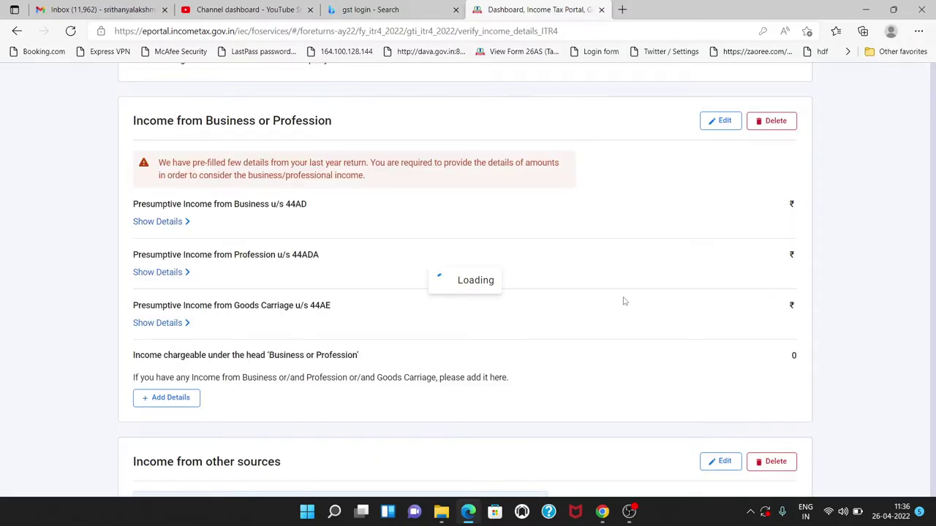
Step: Open the breakup details for income from house property on the income source verification page
scroll(622, 278, down, 4)
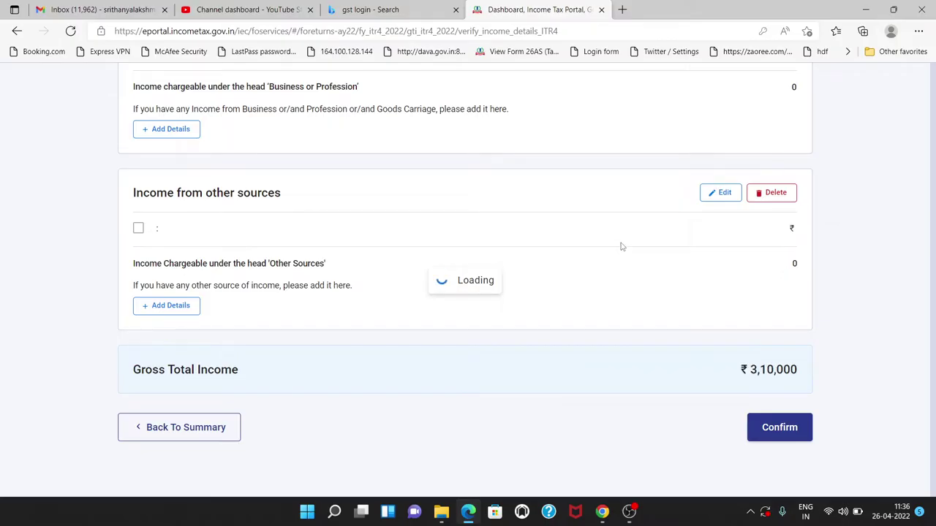
scroll(622, 246, down, 5)
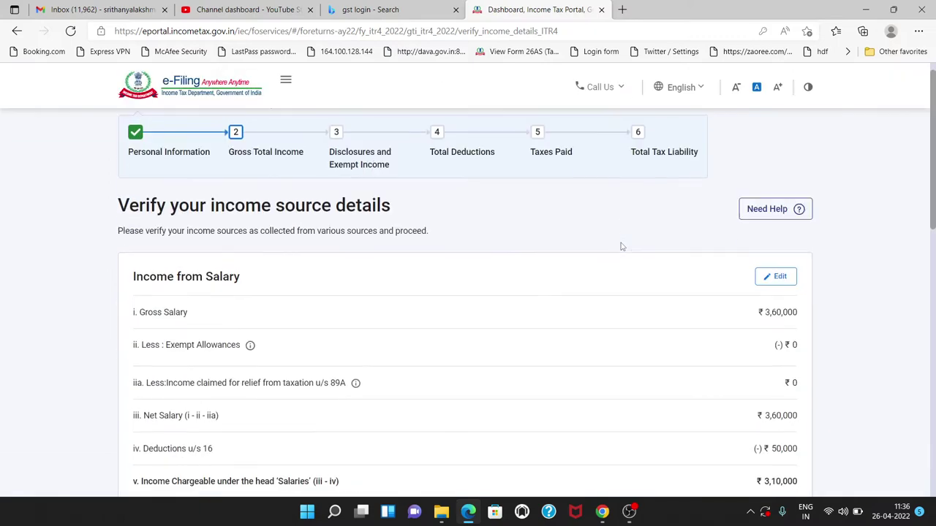
scroll(622, 247, down, 2)
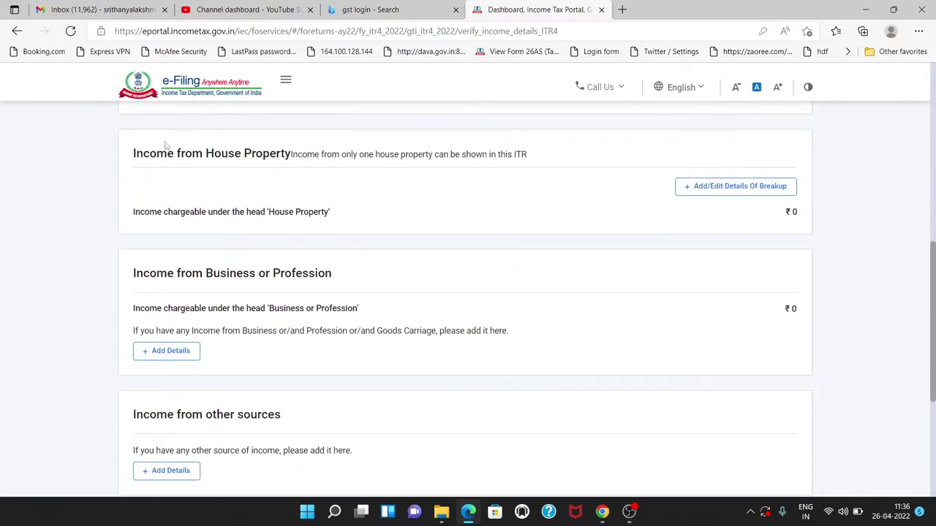
click(718, 188)
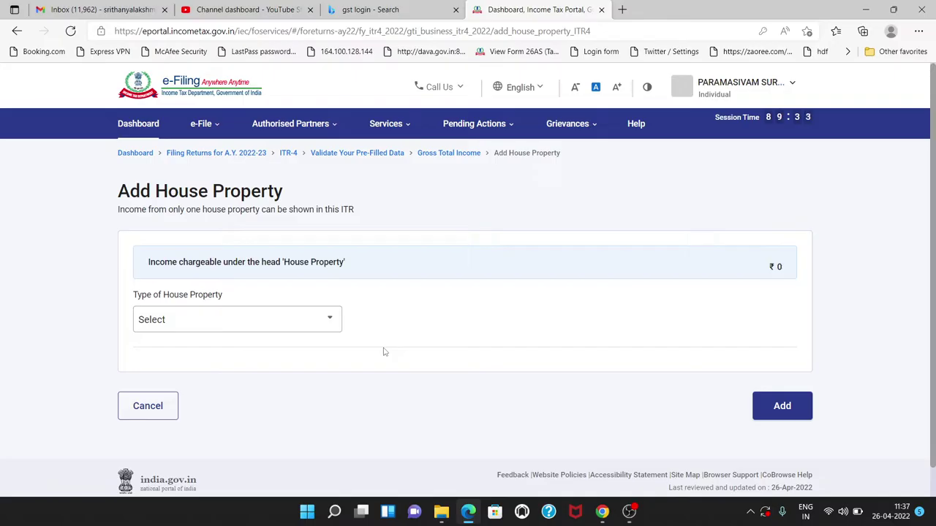
Step: Choose Self Occupied as the type of house property
click(231, 329)
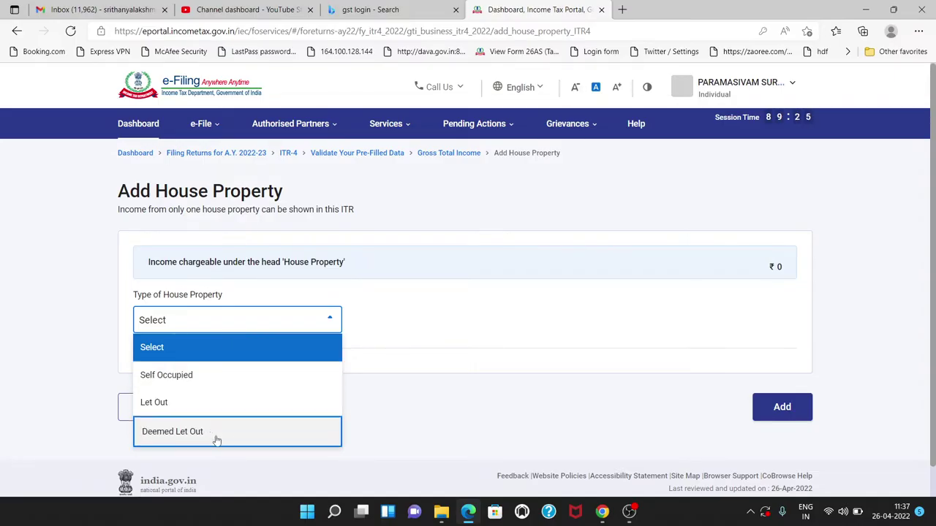
scroll(483, 361, down, 1)
scroll(483, 361, up, 1)
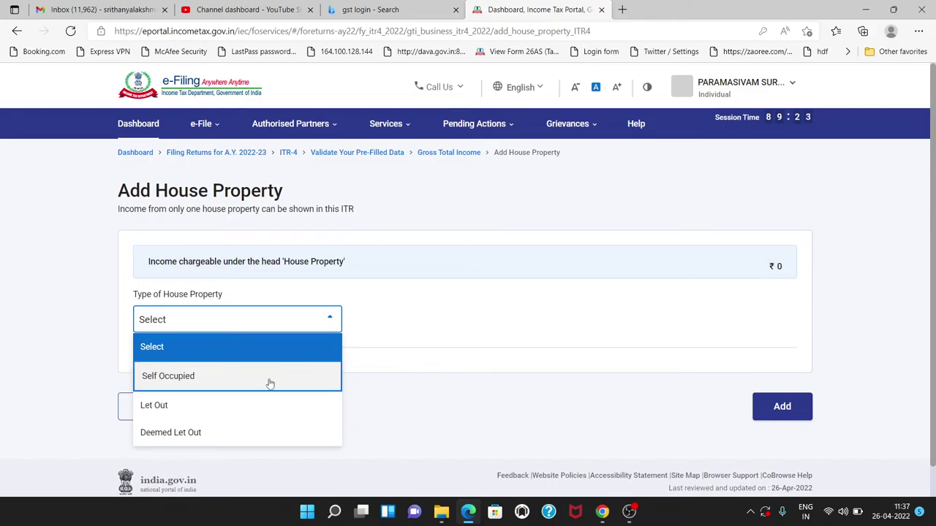
click(193, 385)
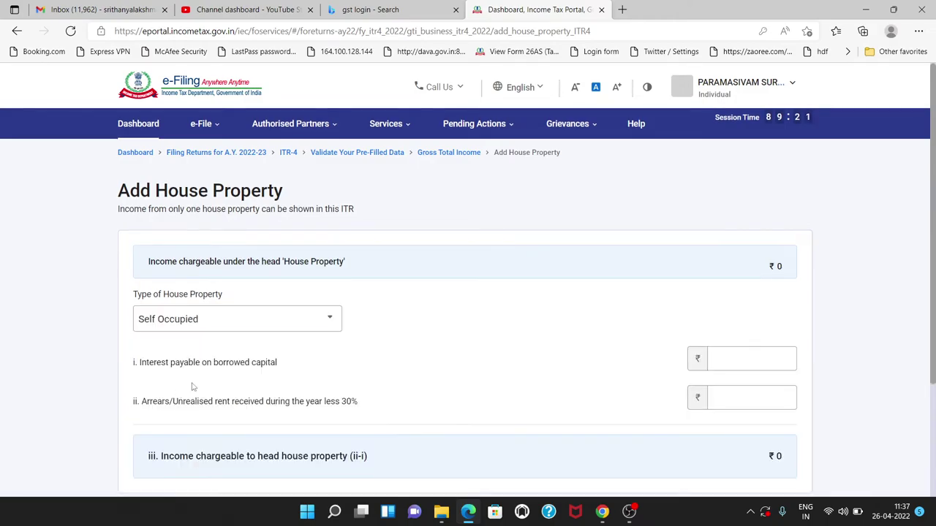
Step: Examine the self-occupied property's fields for interest payable on borrowed capital and arrears of rent without entering amounts
scroll(381, 366, down, 2)
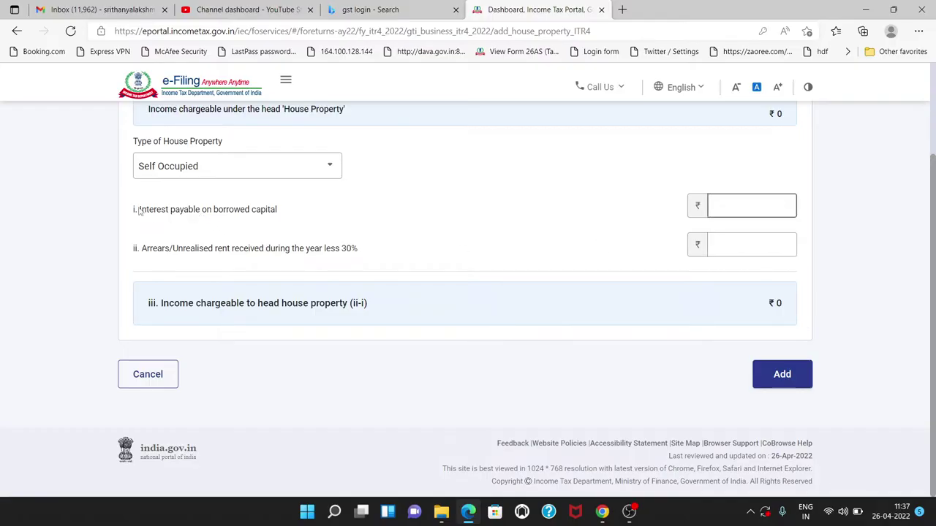
drag(139, 211, 328, 249)
click(317, 243)
click(143, 213)
drag(142, 213, 282, 214)
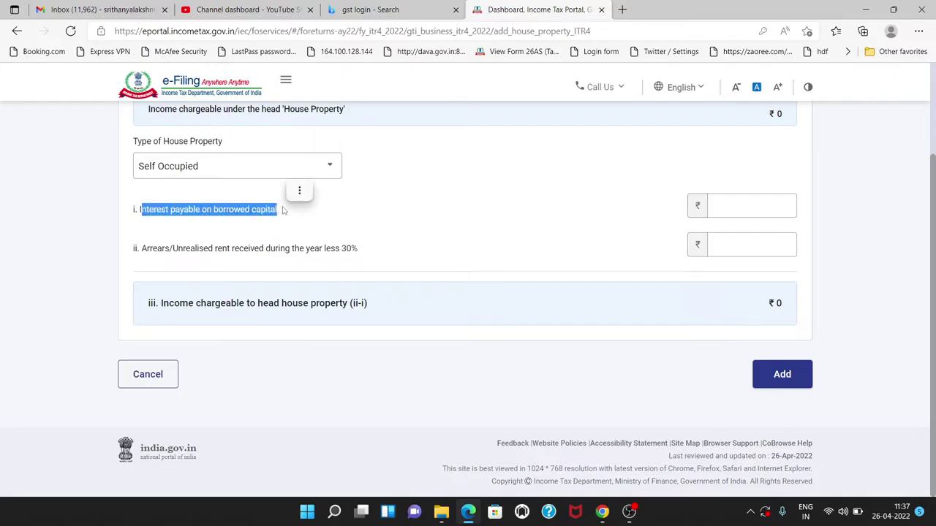
click(752, 207)
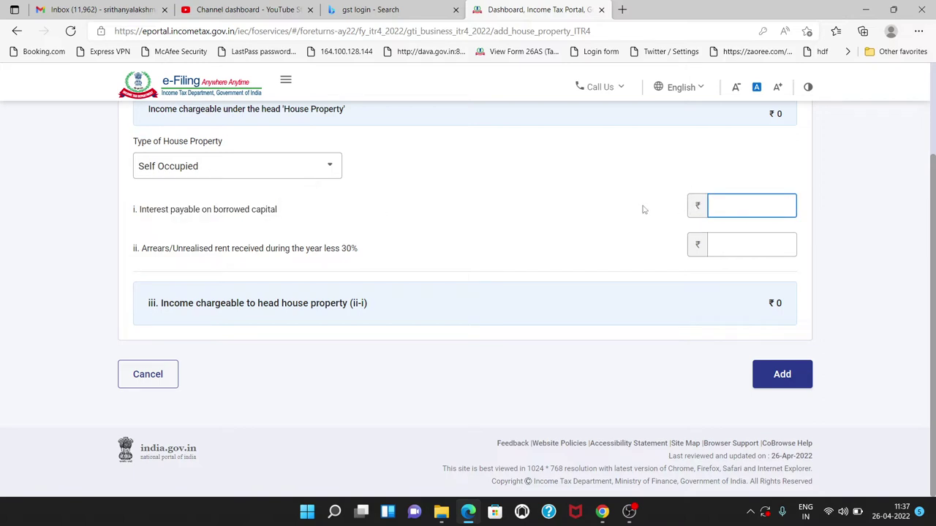
scroll(481, 192, up, 3)
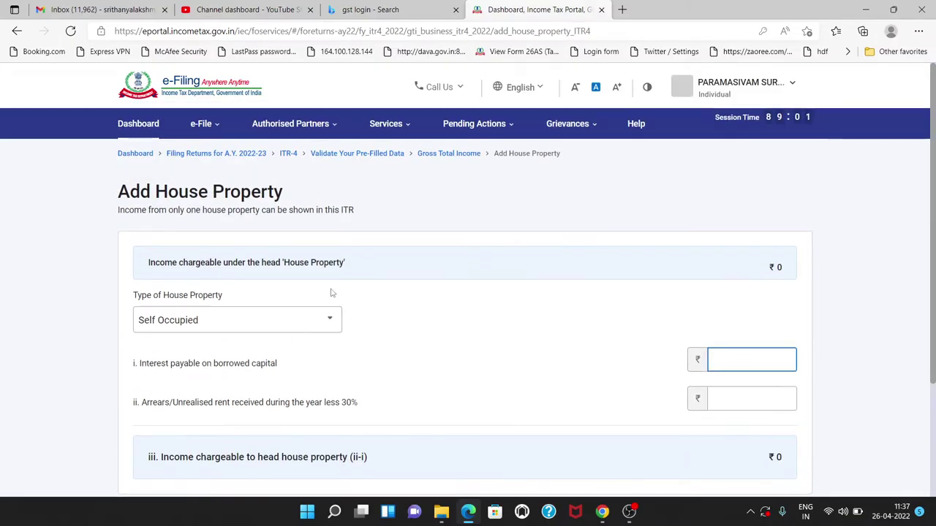
scroll(333, 300, down, 2)
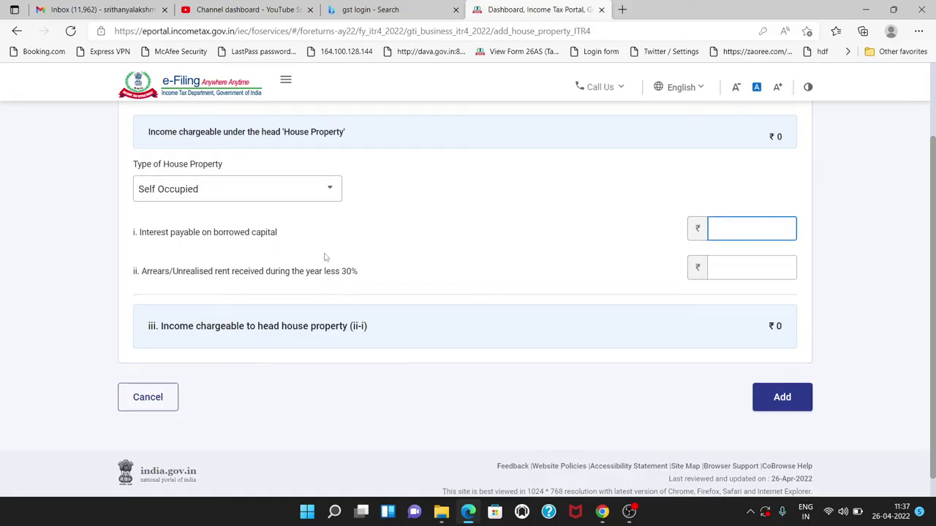
Step: Set the type of house property to Let Out and enter 240000 as the gross rent received during the year
click(309, 195)
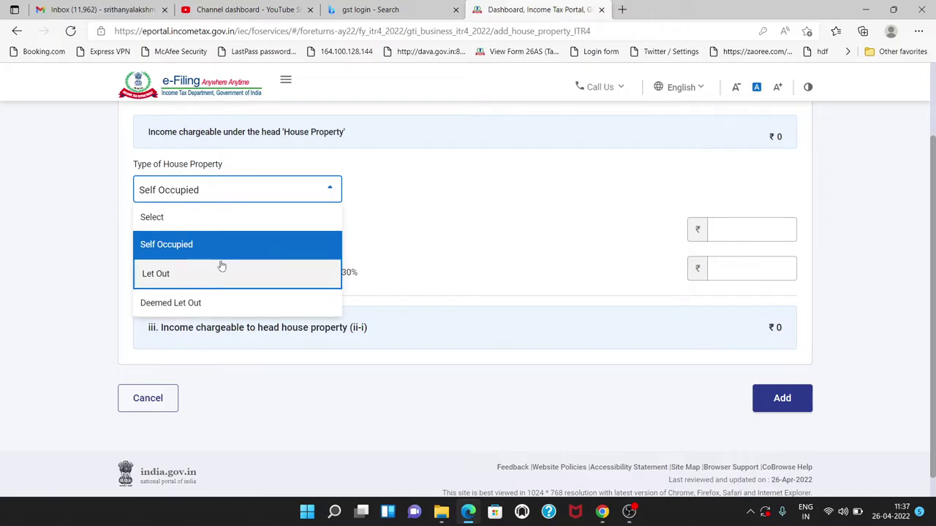
click(168, 278)
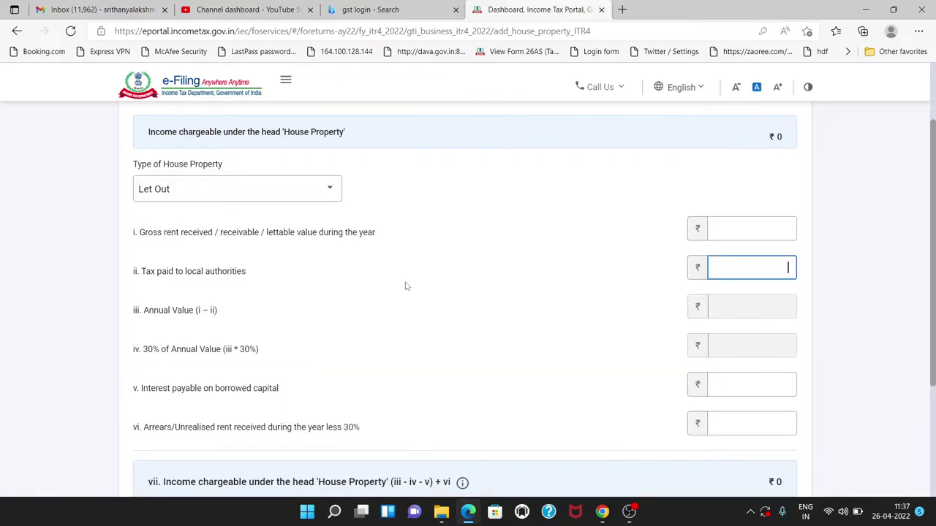
scroll(315, 263, down, 1)
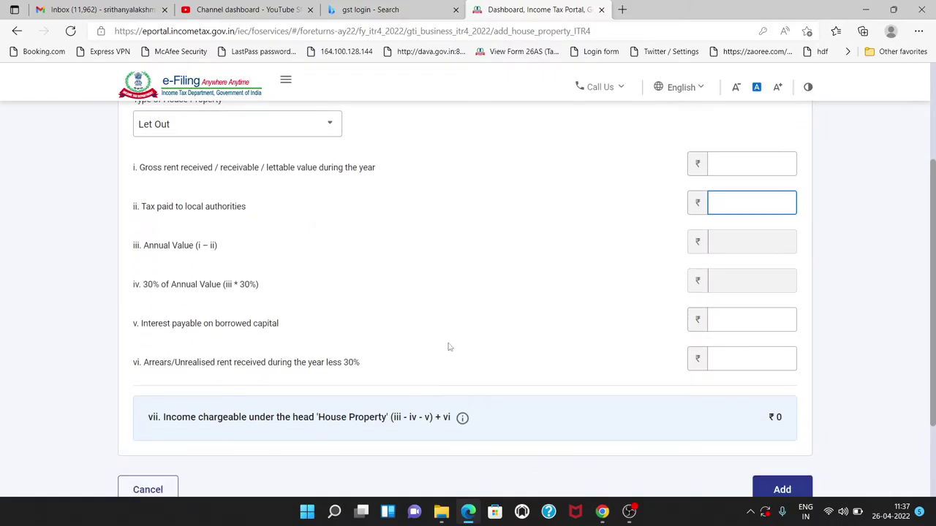
drag(145, 170, 388, 175)
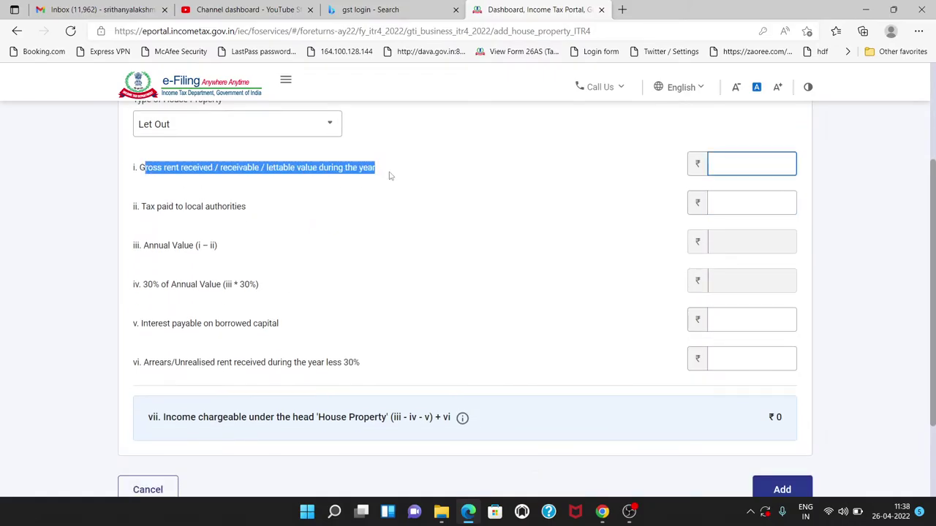
click(761, 162)
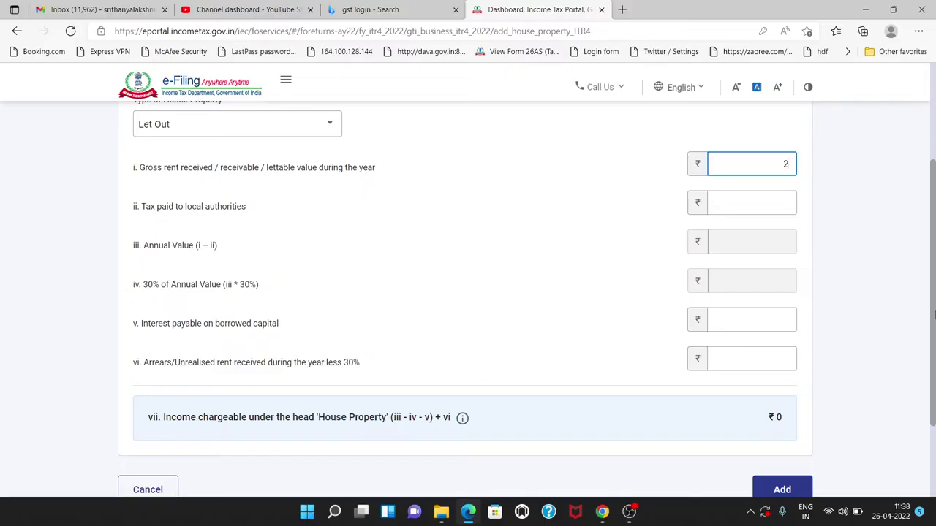
text(240000)
click(521, 262)
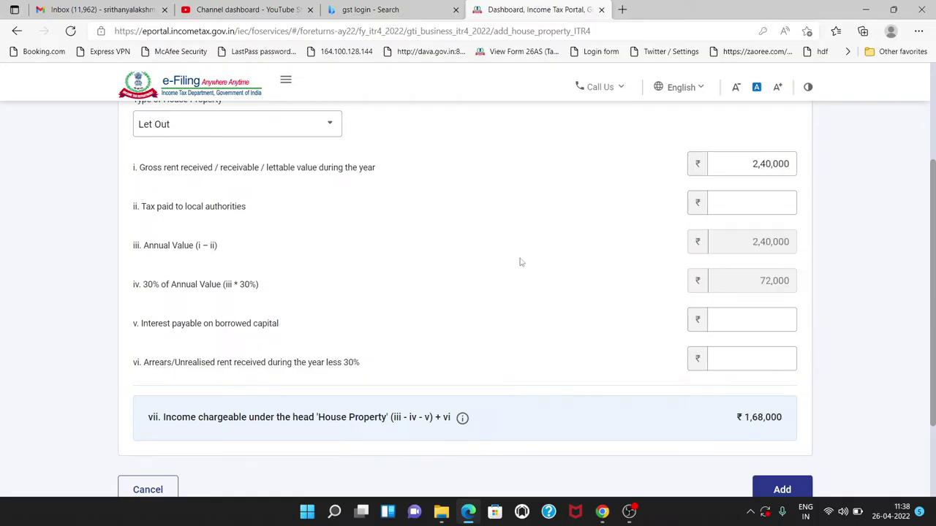
Step: Enter 7200 as the tax paid to local authorities for the let-out property
drag(132, 207, 249, 209)
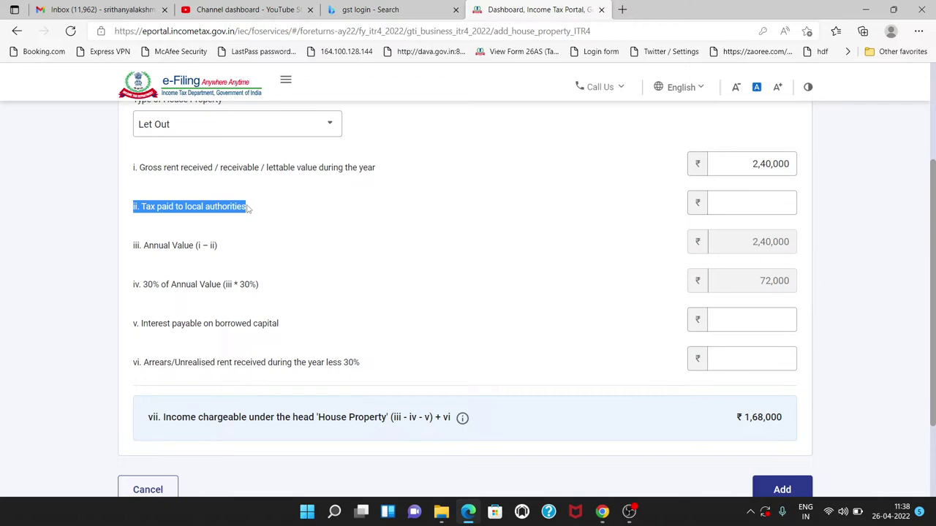
click(728, 203)
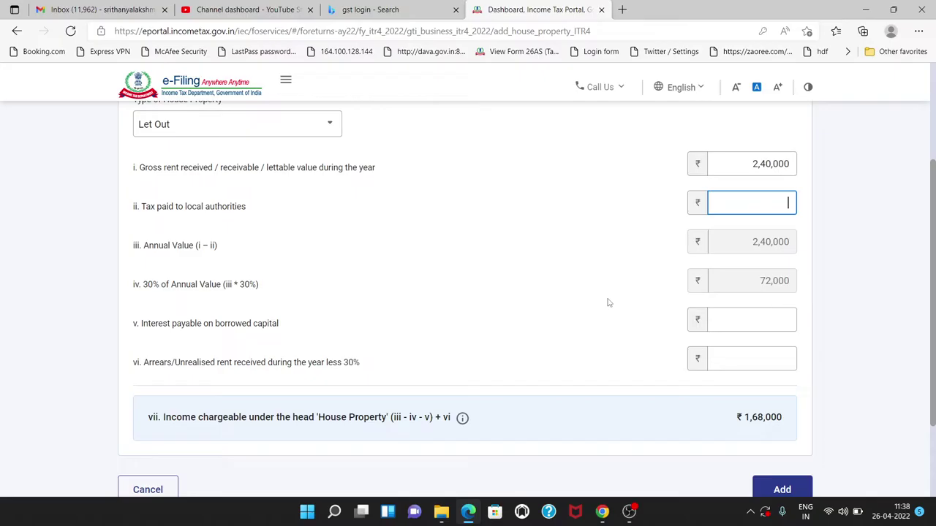
text(00)
click(596, 307)
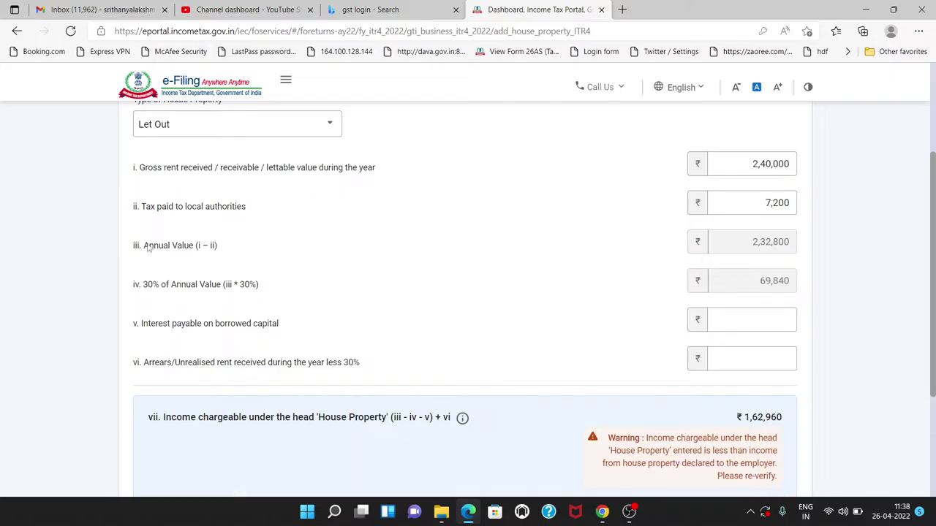
Step: Examine how the annual value, the 30% of annual value and the income chargeable under House Property are derived
drag(148, 248, 246, 248)
drag(713, 162, 797, 163)
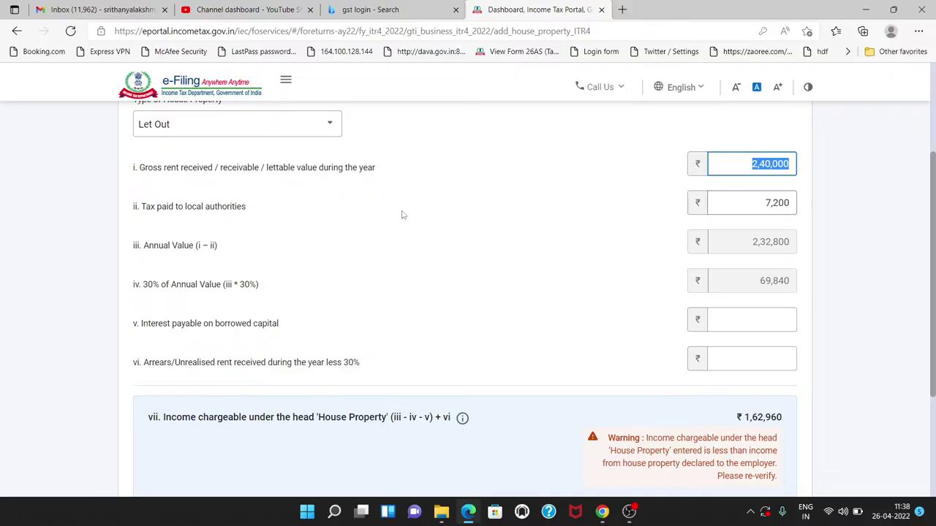
drag(768, 203, 809, 204)
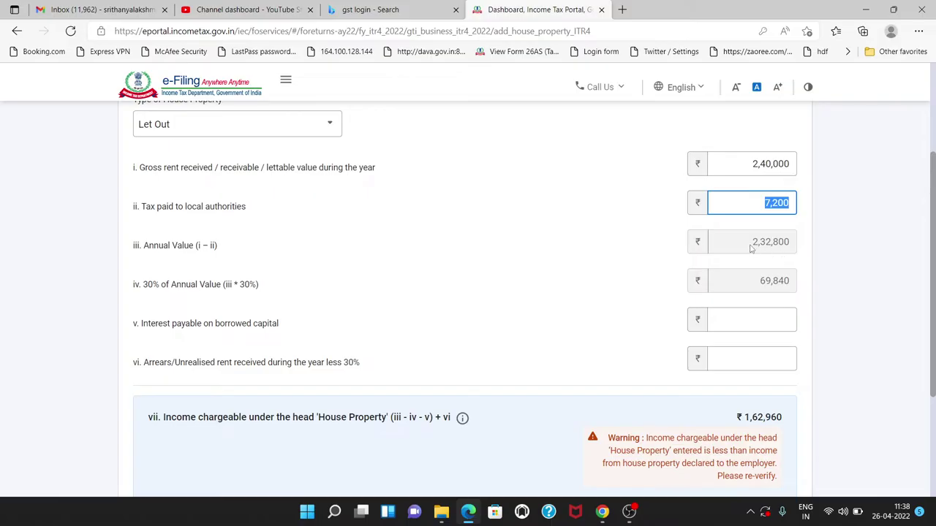
drag(751, 248, 793, 248)
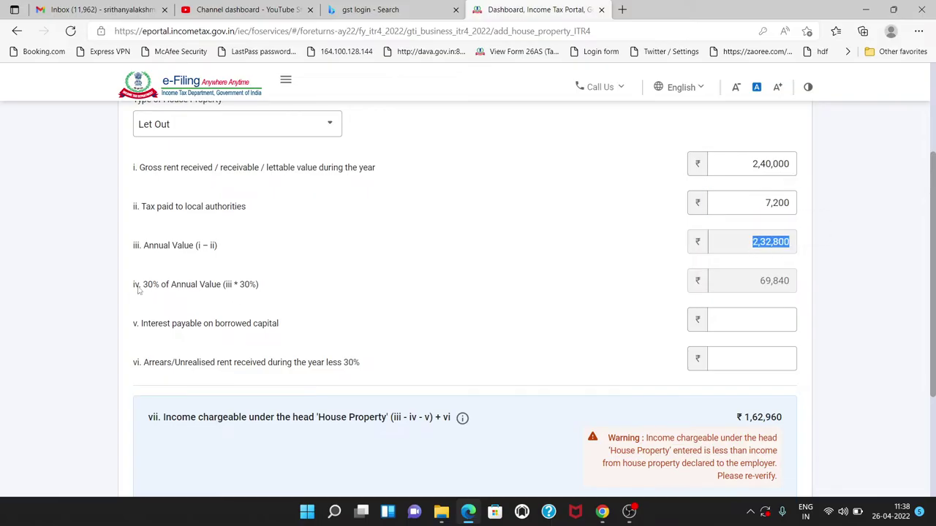
drag(130, 287, 278, 293)
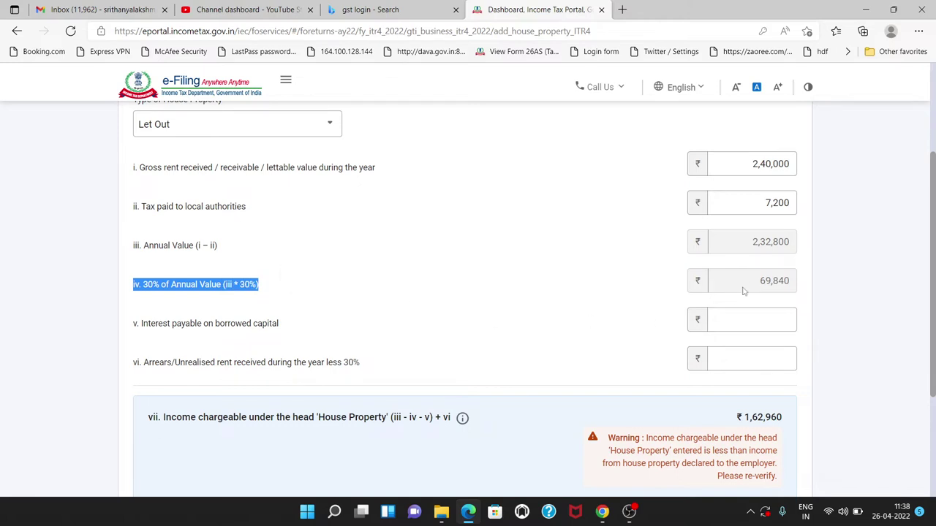
drag(759, 245, 790, 245)
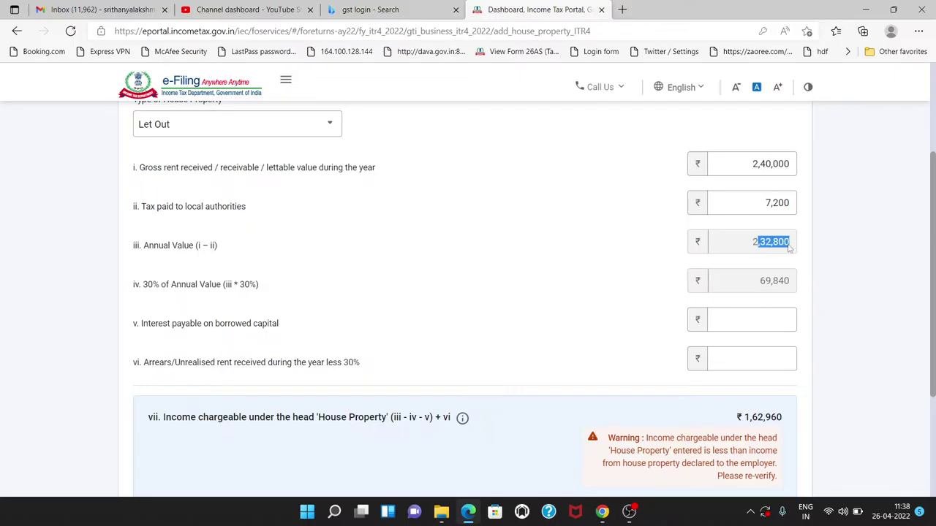
drag(758, 284, 791, 285)
drag(759, 245, 820, 249)
drag(759, 284, 791, 285)
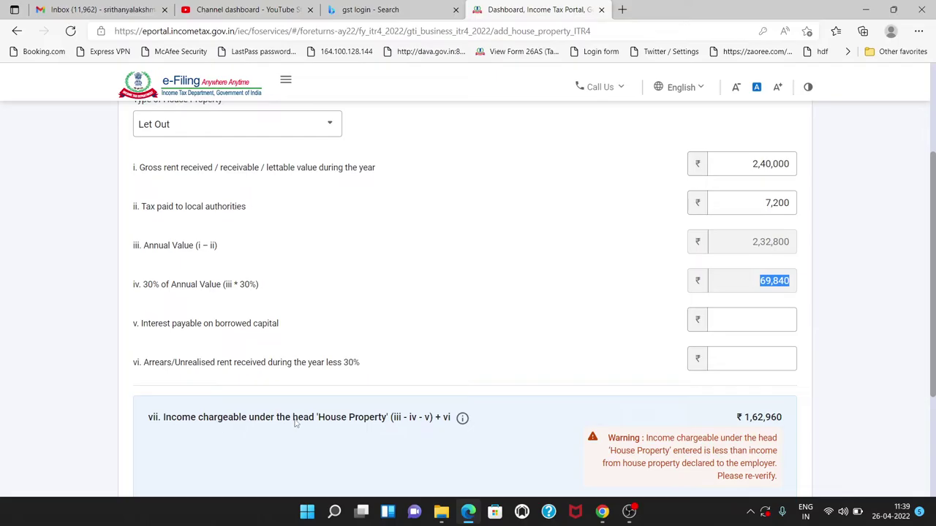
drag(316, 421, 372, 422)
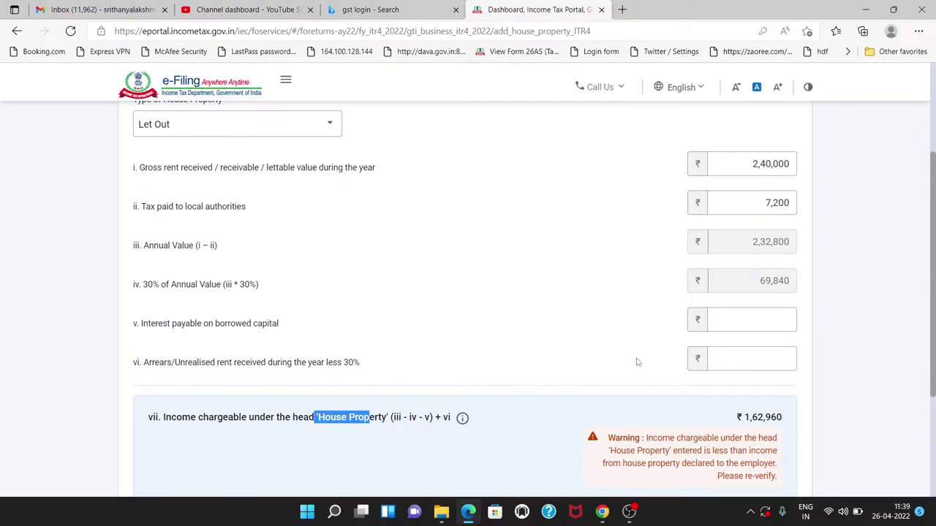
Step: Set the interest payable on borrowed capital and the arrears of rent to 0, and add the let-out house property
click(742, 314)
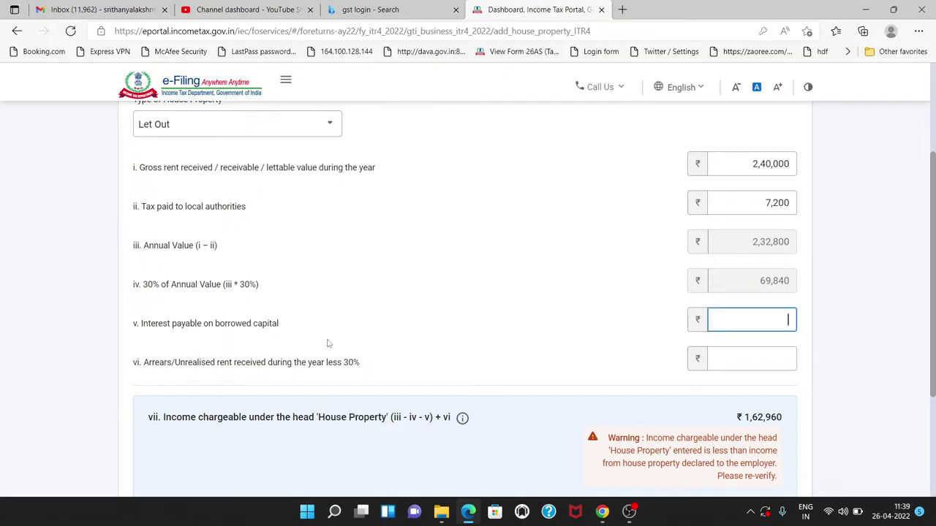
scroll(328, 344, down, 2)
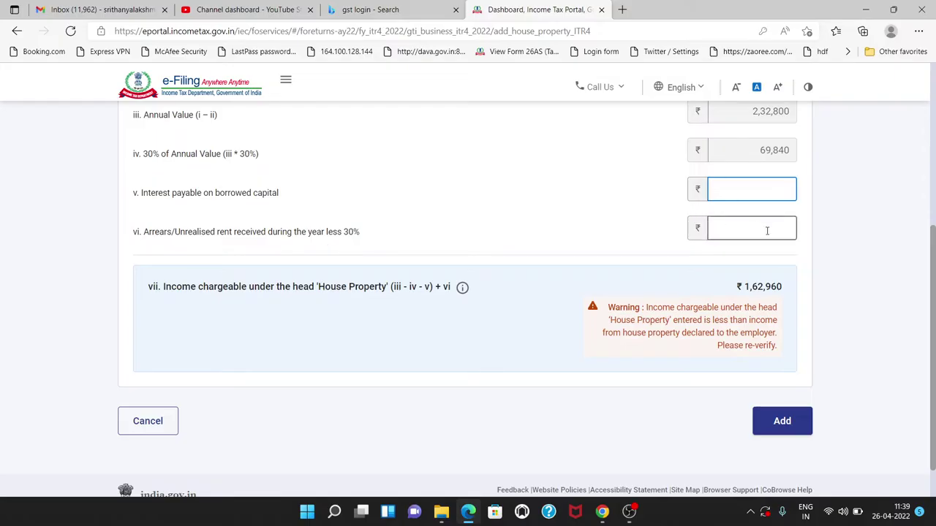
text(0)
click(786, 236)
click(772, 418)
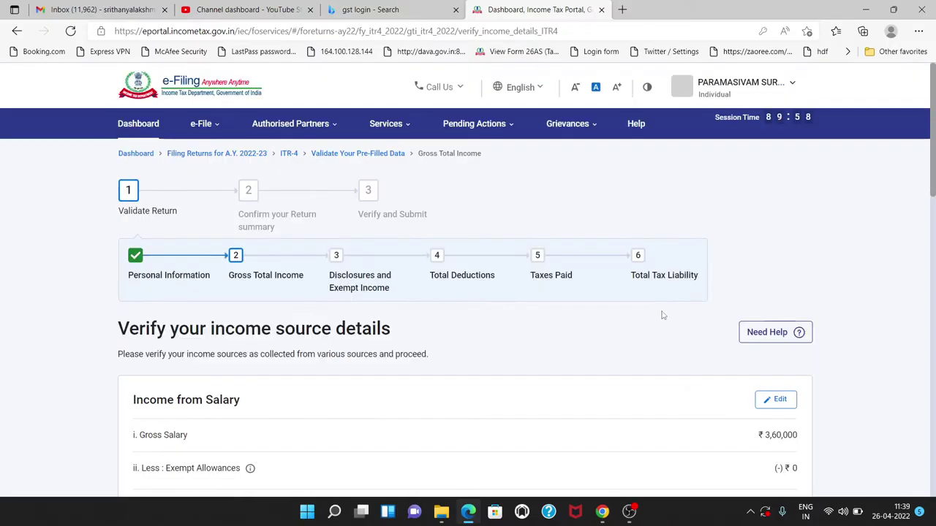
Step: Review the added house property breakup, the business and other sources sections, and the Gross Total Income
scroll(664, 318, down, 8)
scroll(664, 312, down, 5)
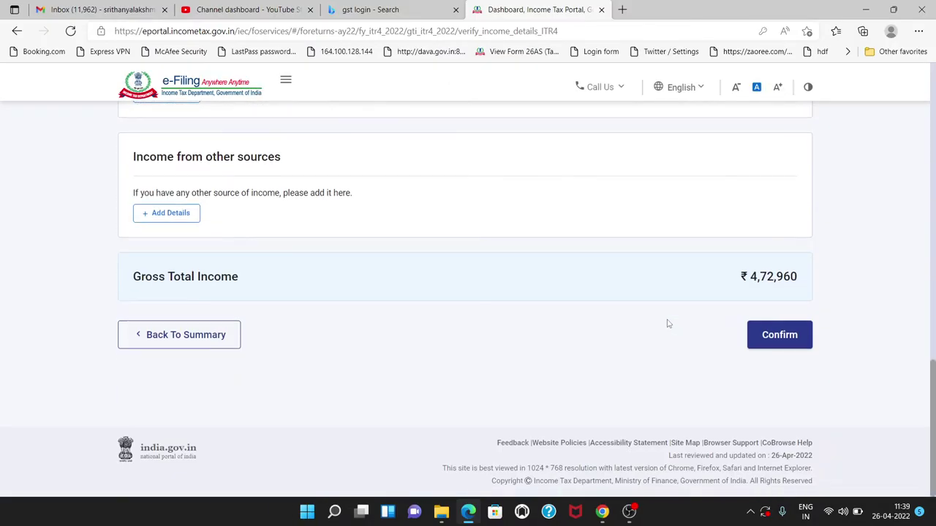
scroll(790, 302, up, 6)
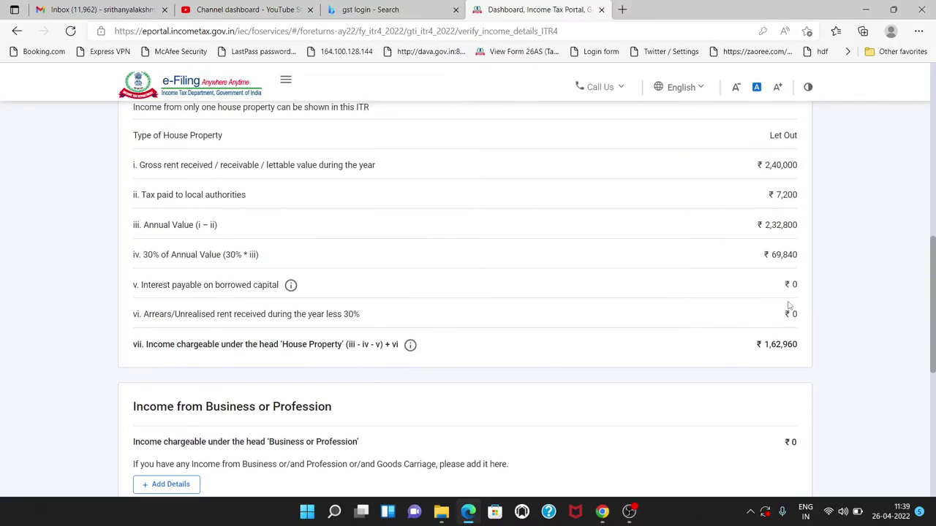
scroll(768, 318, down, 3)
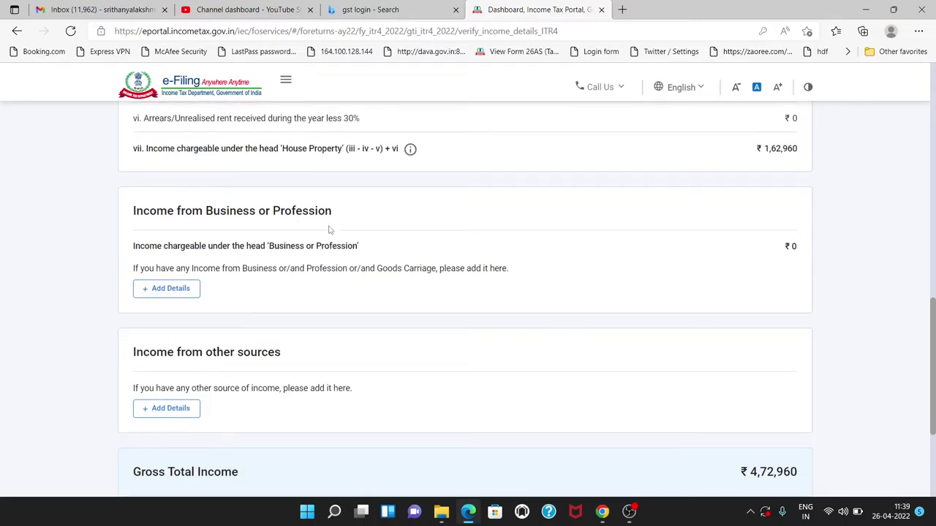
scroll(489, 276, up, 1)
scroll(378, 285, down, 2)
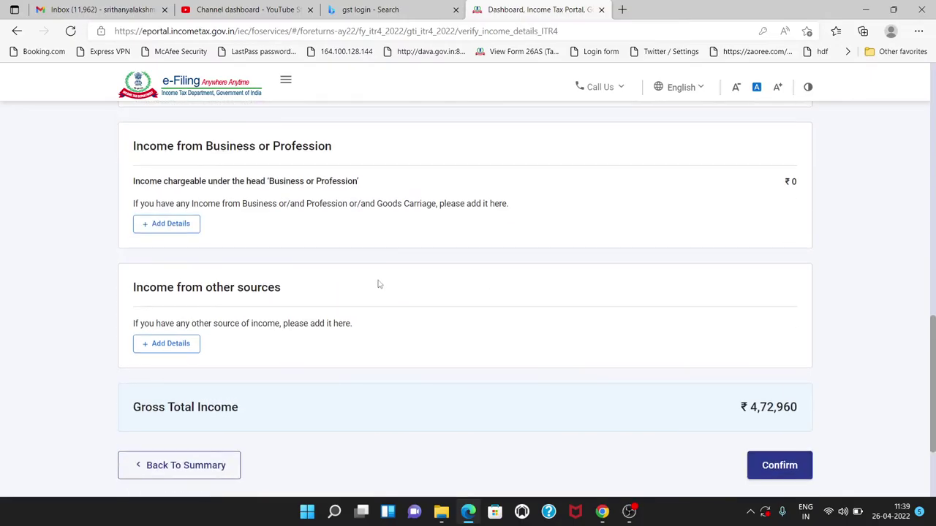
Step: Start adding details for Income from Business or Profession and look over the Section 44AD business form
scroll(378, 283, up, 2)
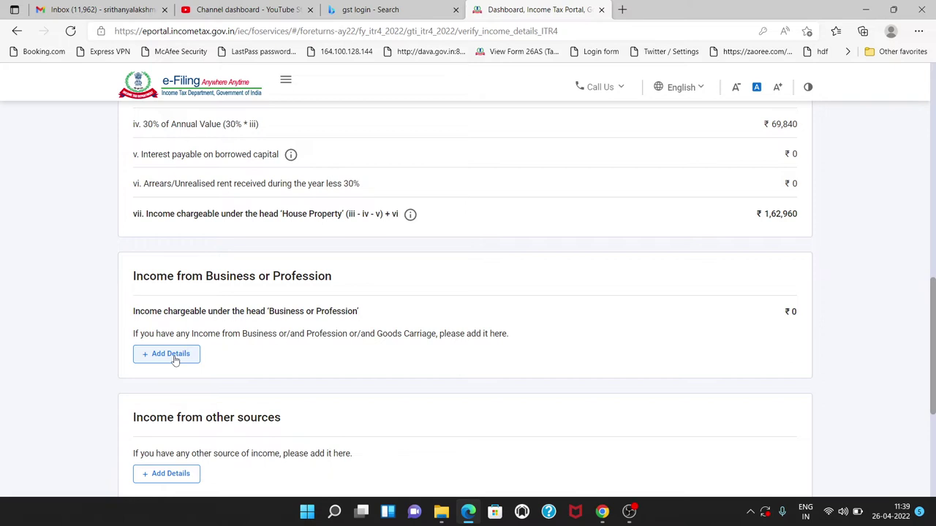
click(175, 360)
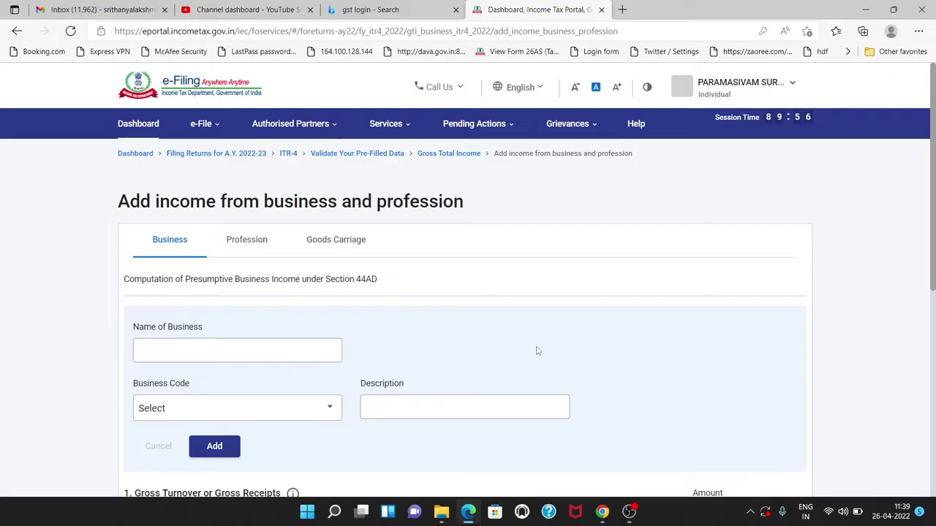
scroll(537, 351, down, 2)
scroll(330, 329, up, 1)
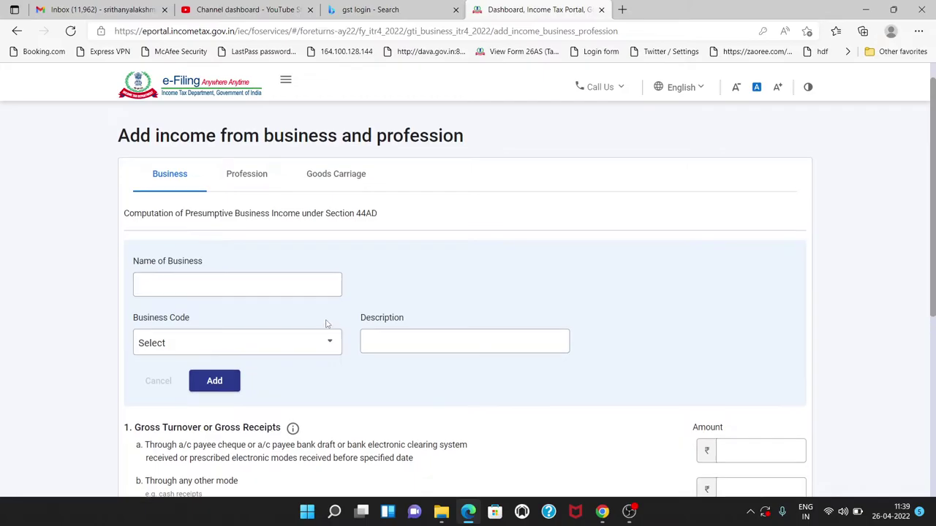
scroll(322, 314, up, 1)
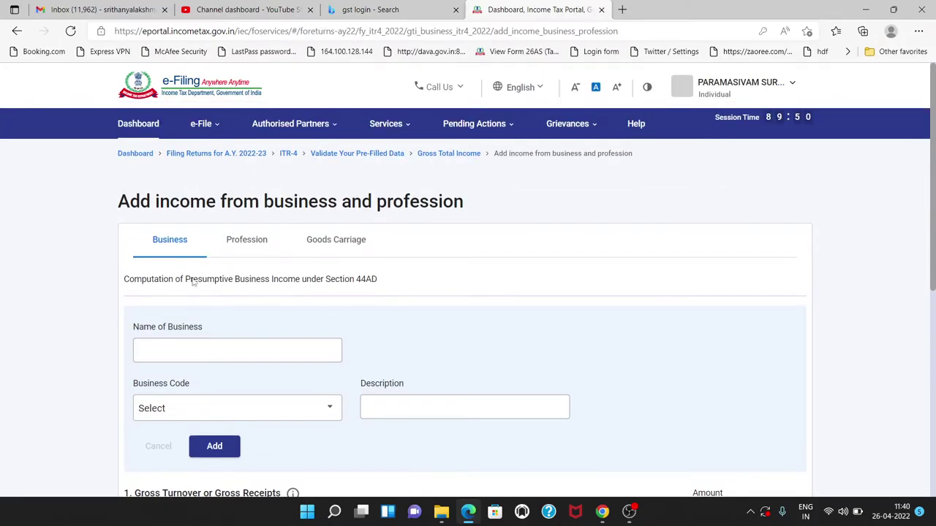
scroll(251, 319, down, 1)
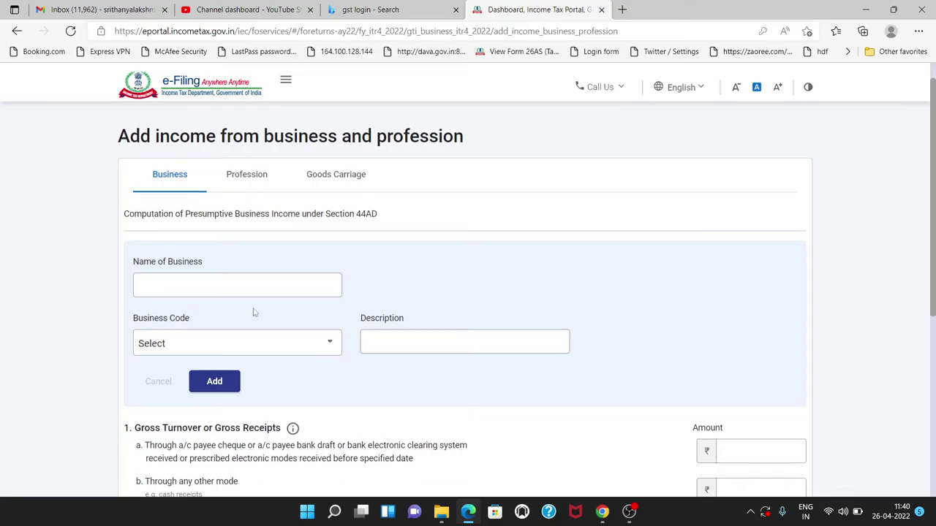
Step: Look through the Profession form under Section 44ADA and the Goods Carriage form under Section 44AE
click(259, 176)
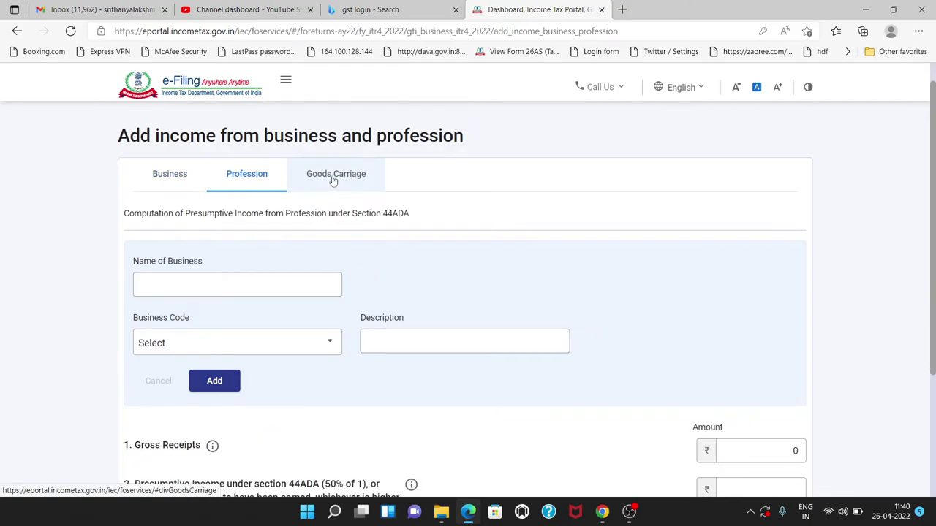
click(357, 178)
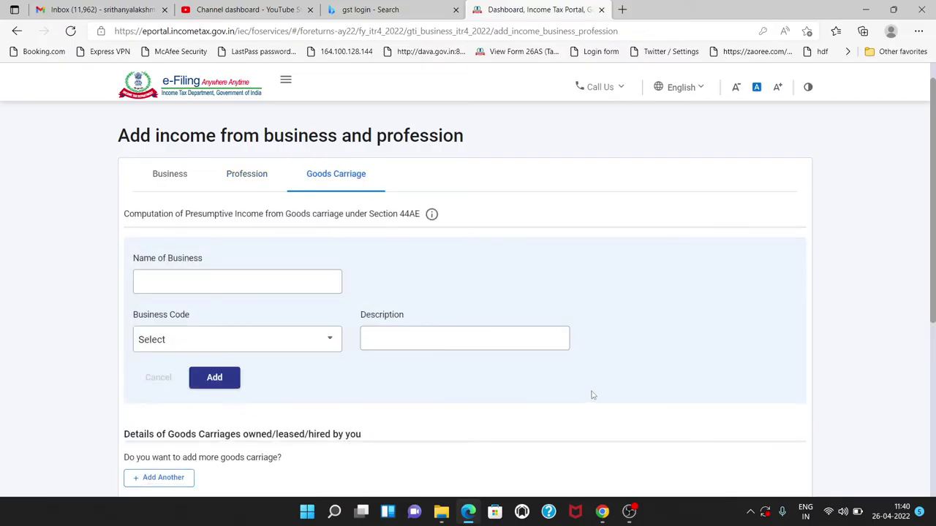
scroll(592, 394, down, 3)
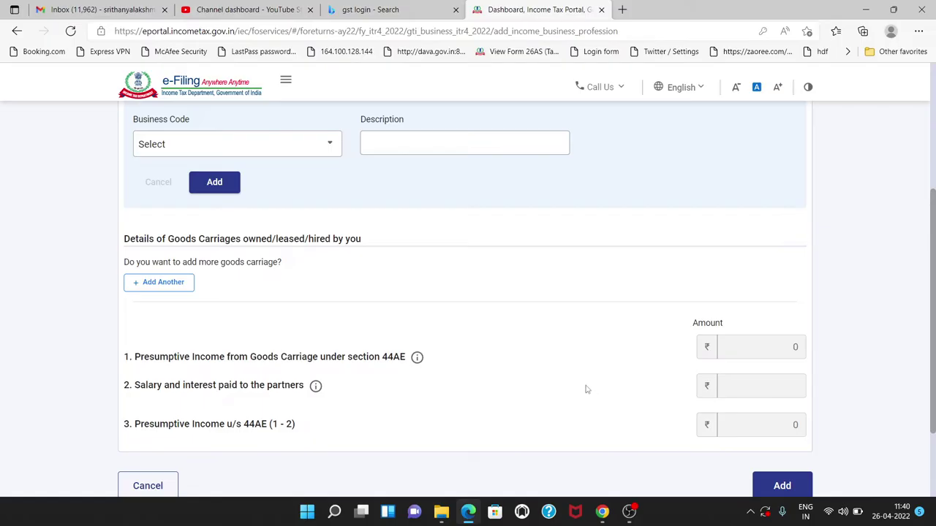
scroll(546, 321, up, 2)
scroll(402, 159, up, 2)
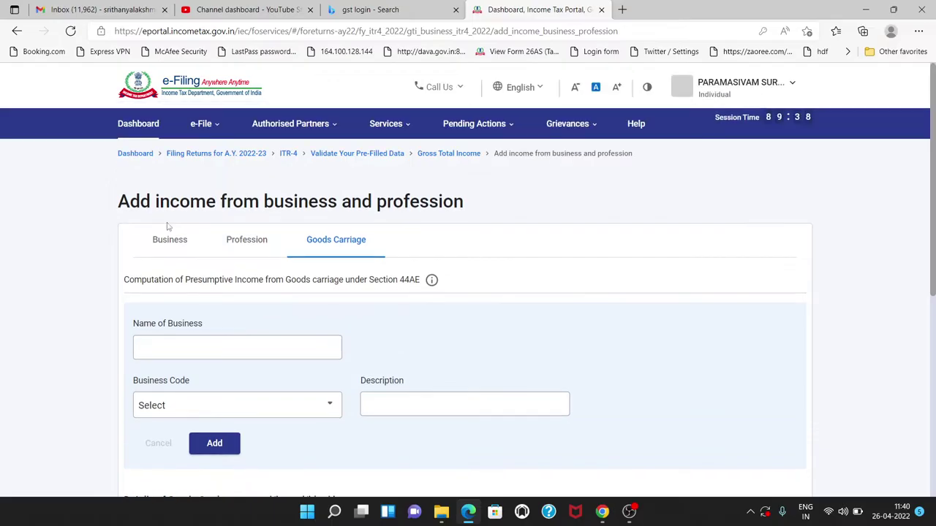
Step: Return to the Section 44AD business form and enter Madhesh Associate as the name of the business
click(168, 240)
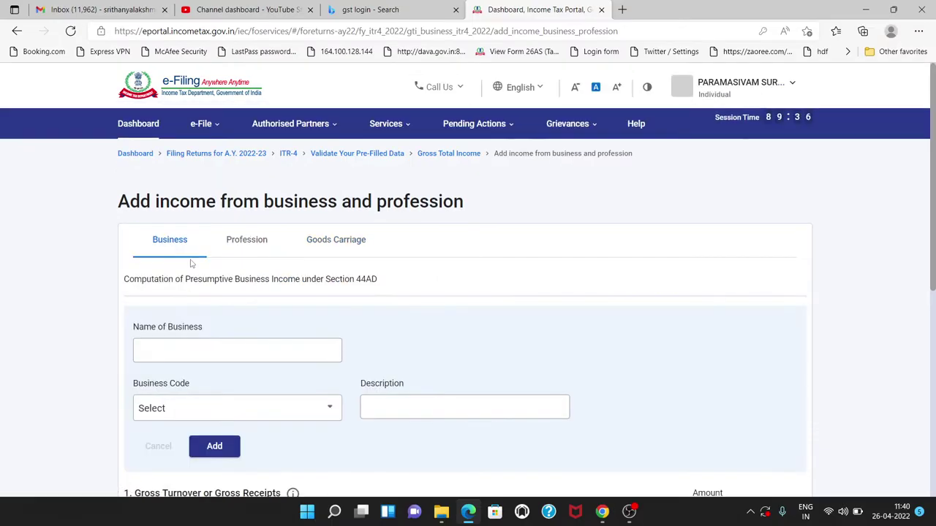
scroll(421, 335, down, 1)
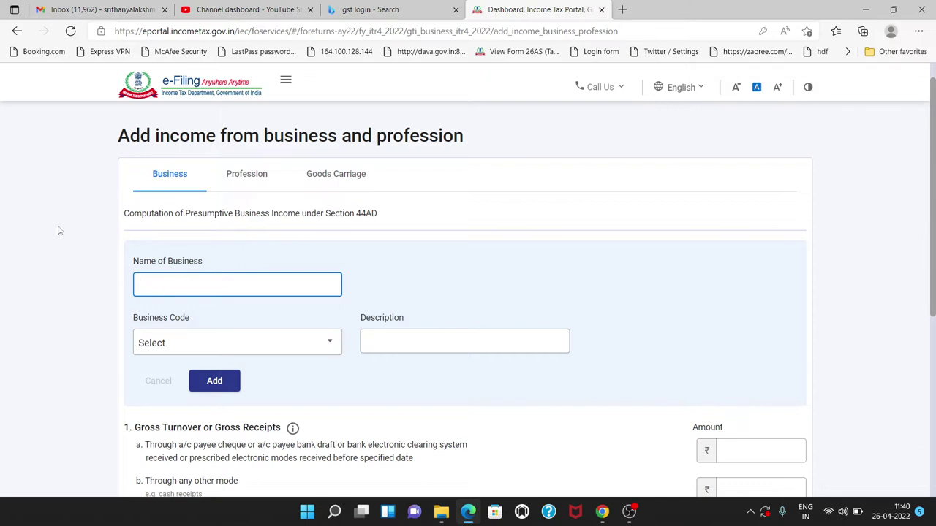
text(adhesh Associate)
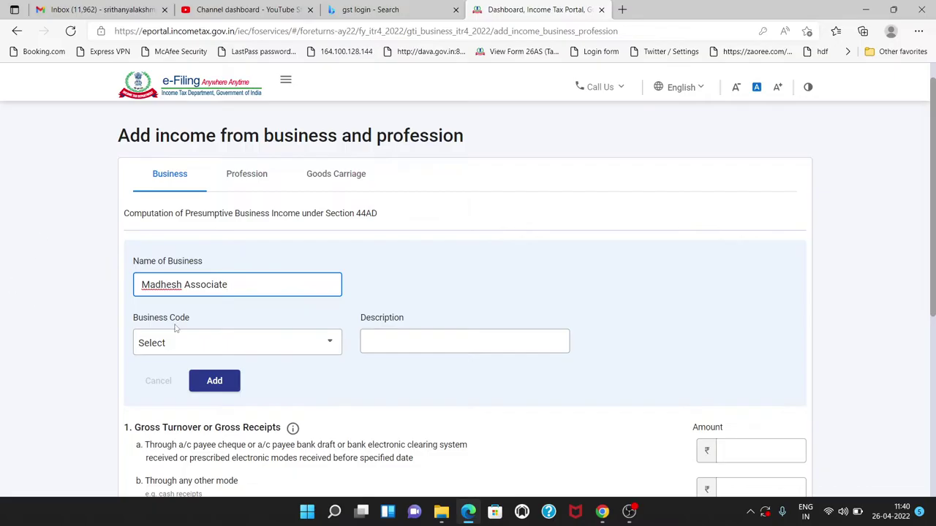
Step: Set the business code to 21008-Other services n.e.c., leave the description empty, and add the business to the list
click(218, 354)
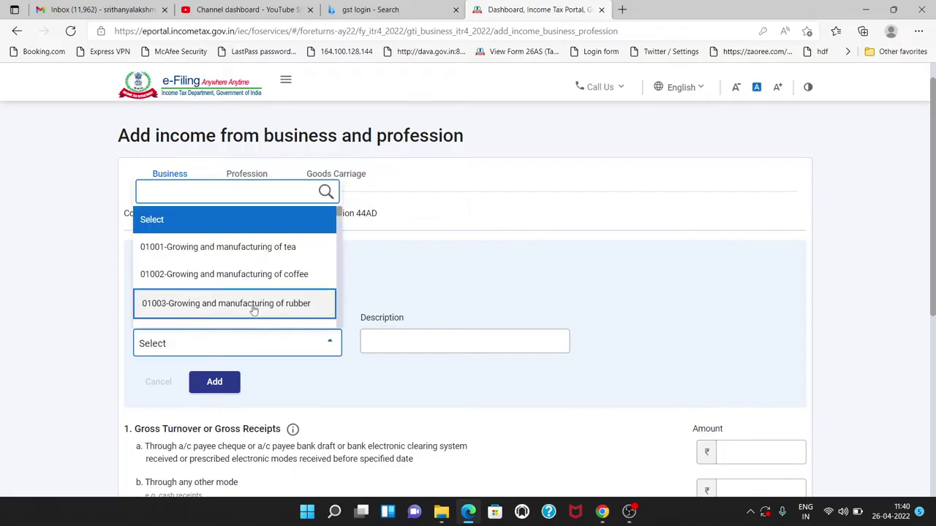
scroll(254, 281, down, 5)
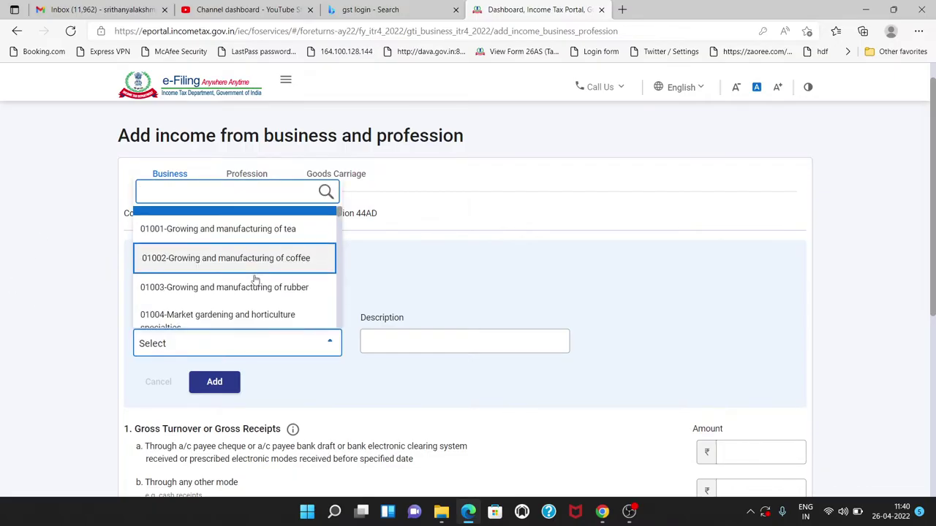
scroll(254, 281, down, 10)
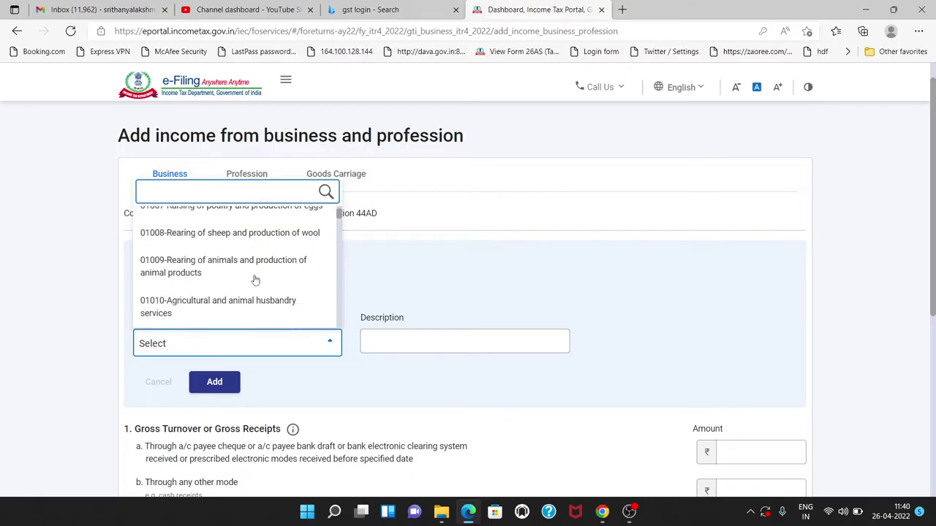
scroll(253, 281, down, 10)
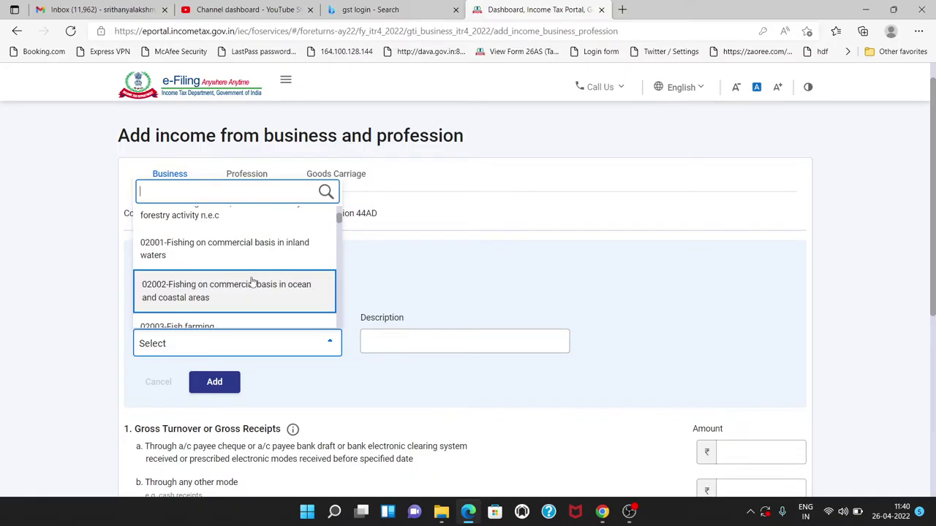
text(othe)
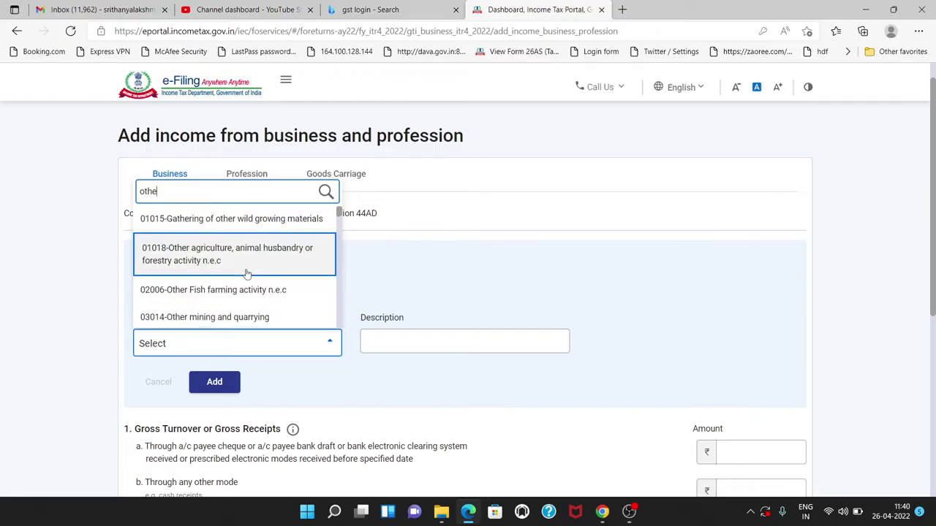
scroll(247, 277, down, 2)
scroll(246, 276, down, 10)
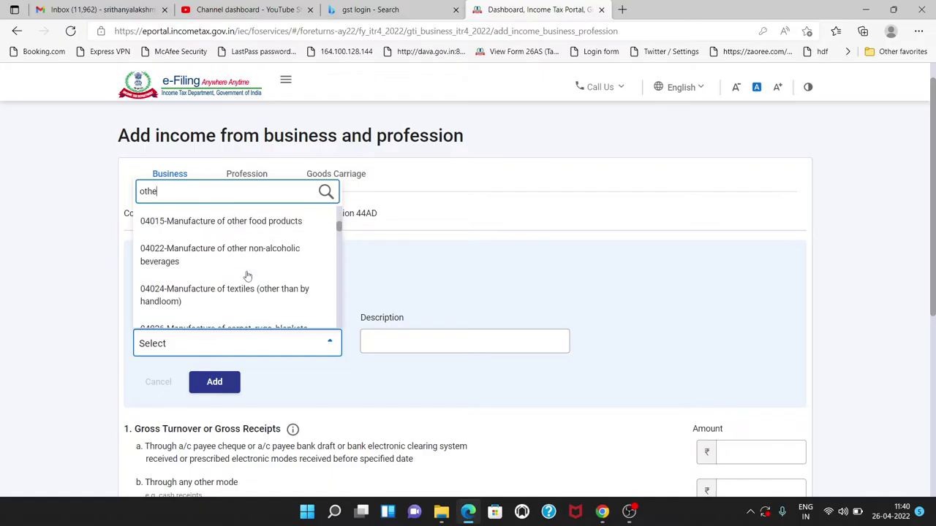
scroll(246, 276, down, 5)
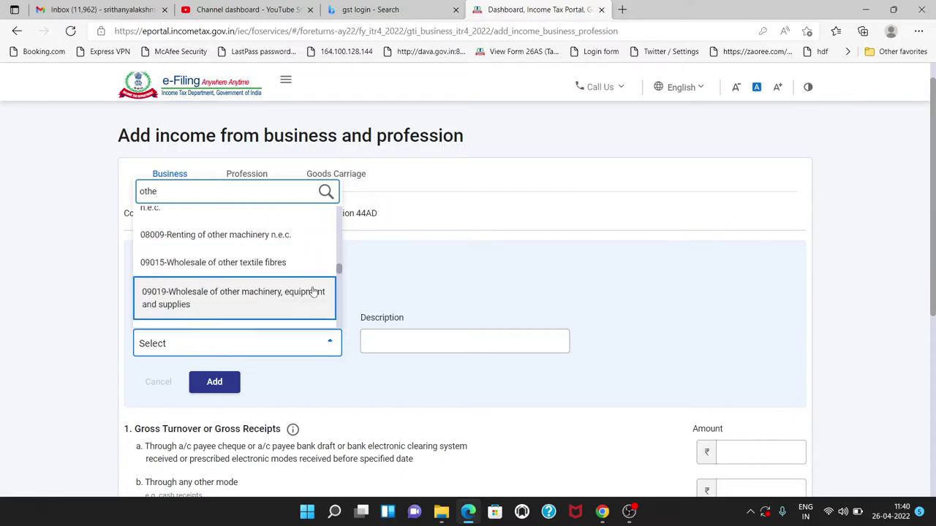
scroll(300, 271, down, 5)
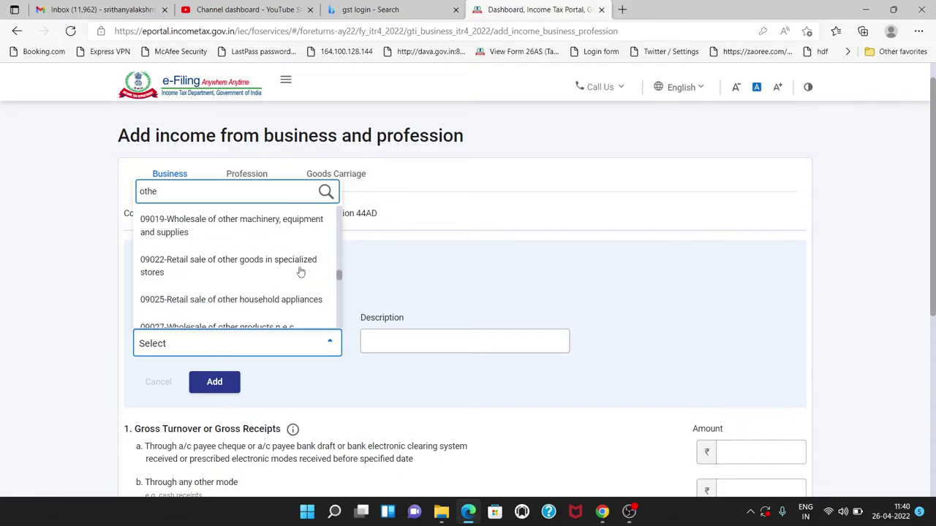
scroll(299, 270, down, 8)
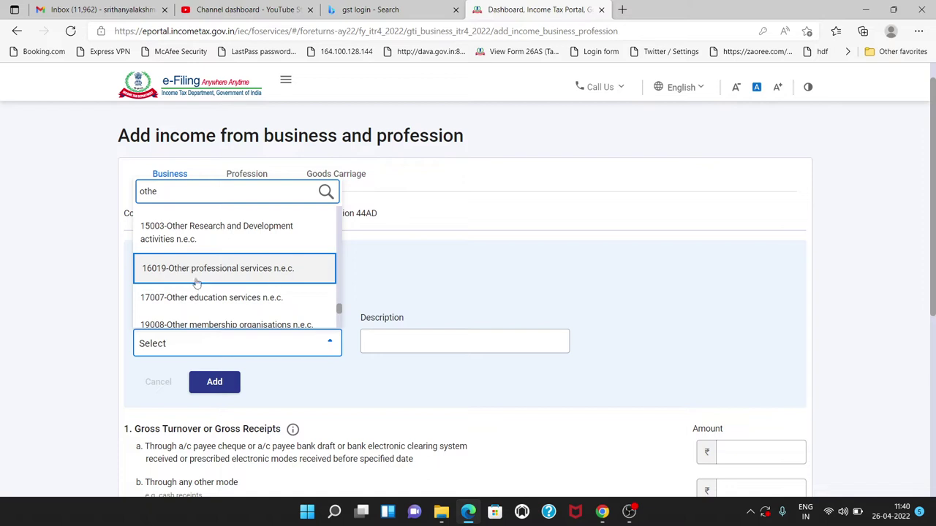
scroll(251, 283, down, 4)
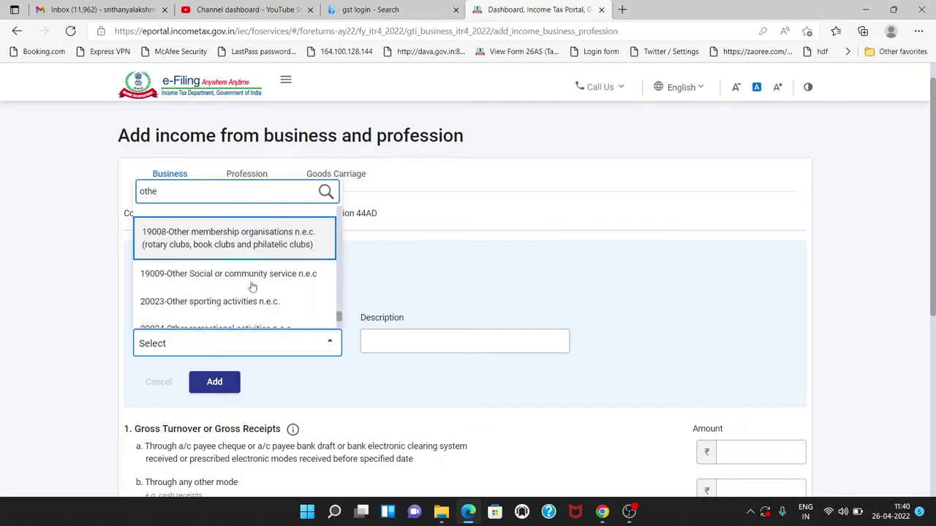
scroll(250, 286, down, 2)
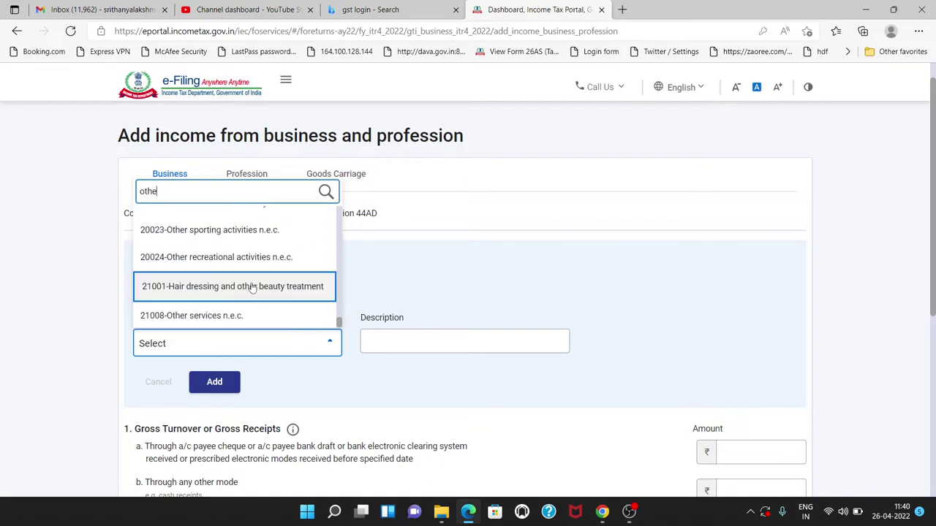
click(231, 316)
click(446, 347)
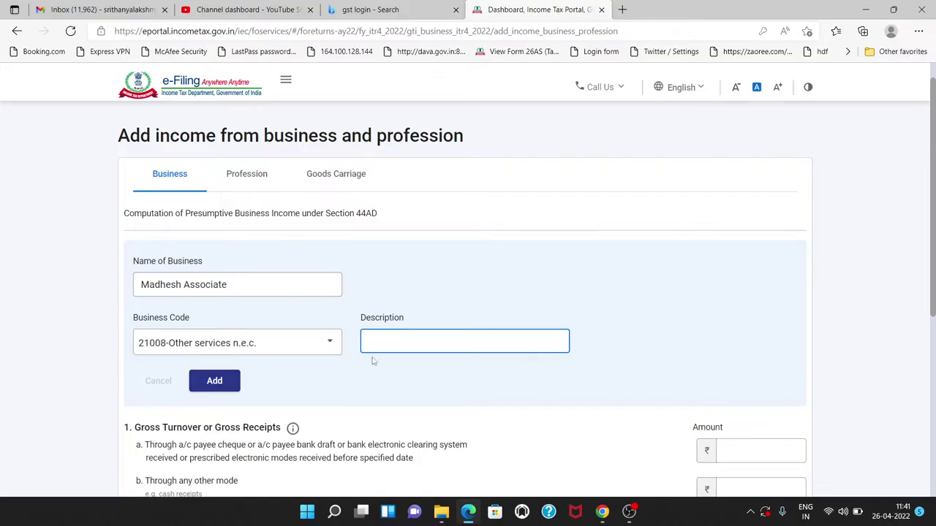
click(227, 388)
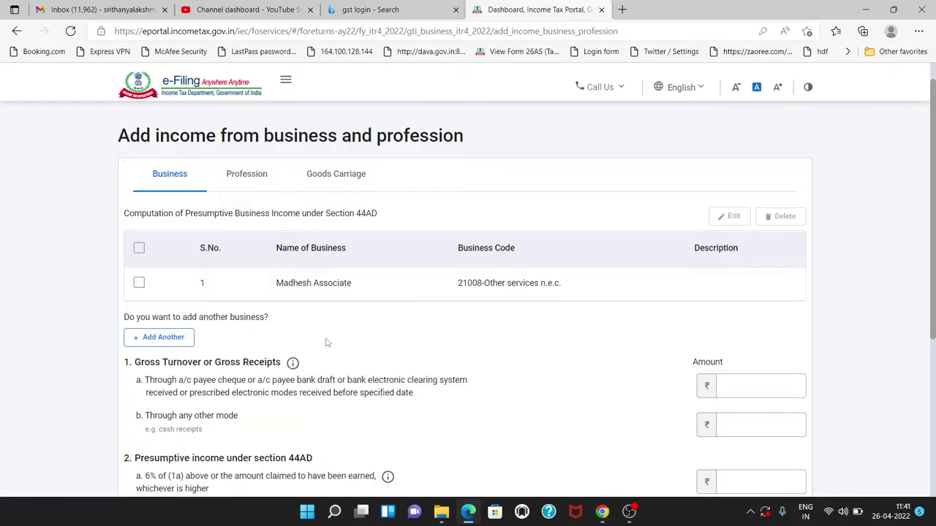
Step: Examine the Gross Turnover or Gross Receipts categories: receipts through cheque, draft or electronic modes, and receipts through any other mode such as cash
scroll(298, 314, down, 1)
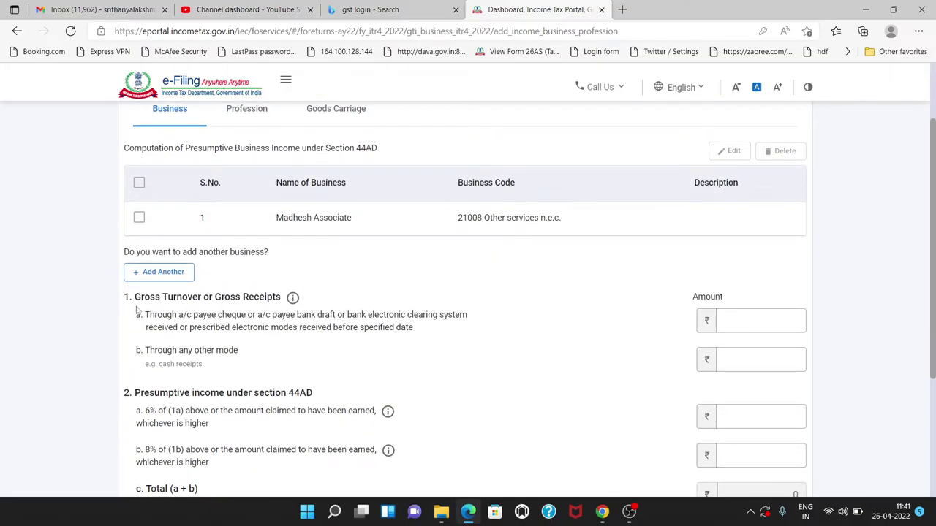
drag(141, 306, 276, 301)
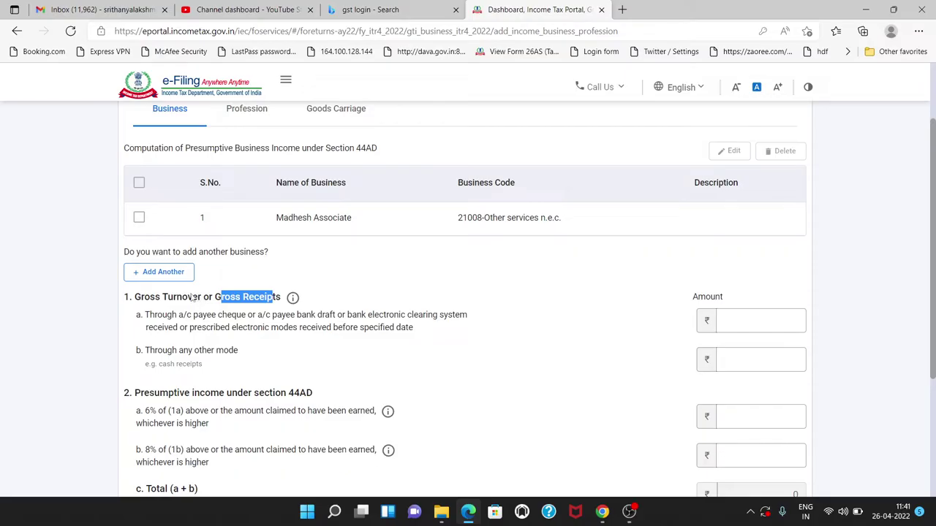
drag(135, 297, 205, 299)
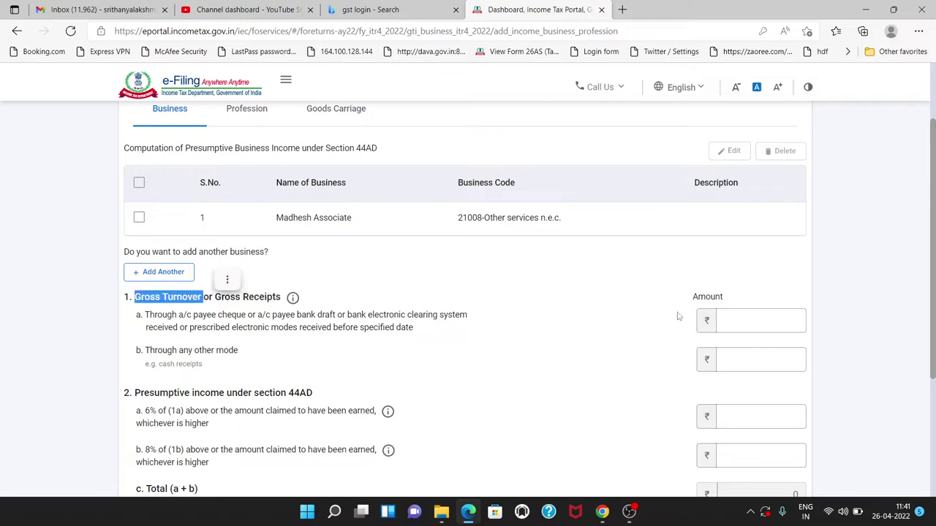
click(732, 314)
scroll(629, 375, down, 2)
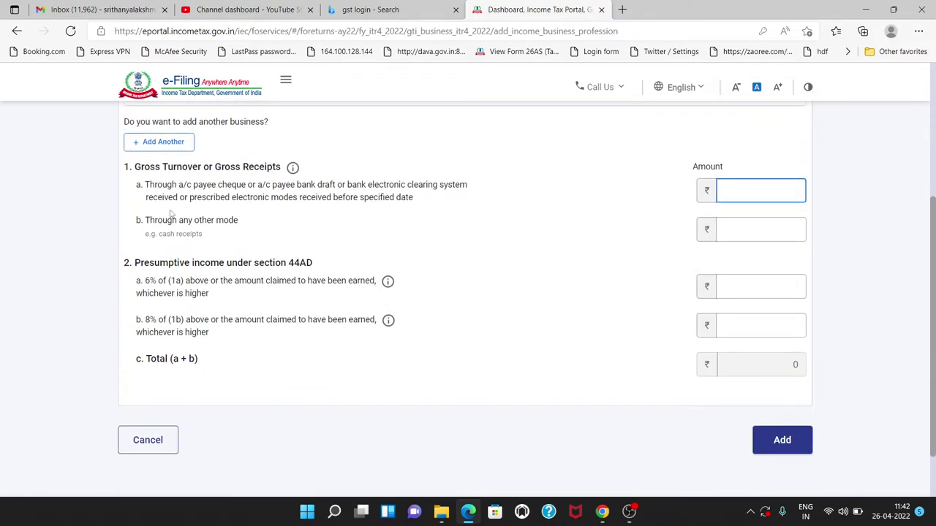
drag(139, 185, 363, 199)
drag(149, 221, 231, 223)
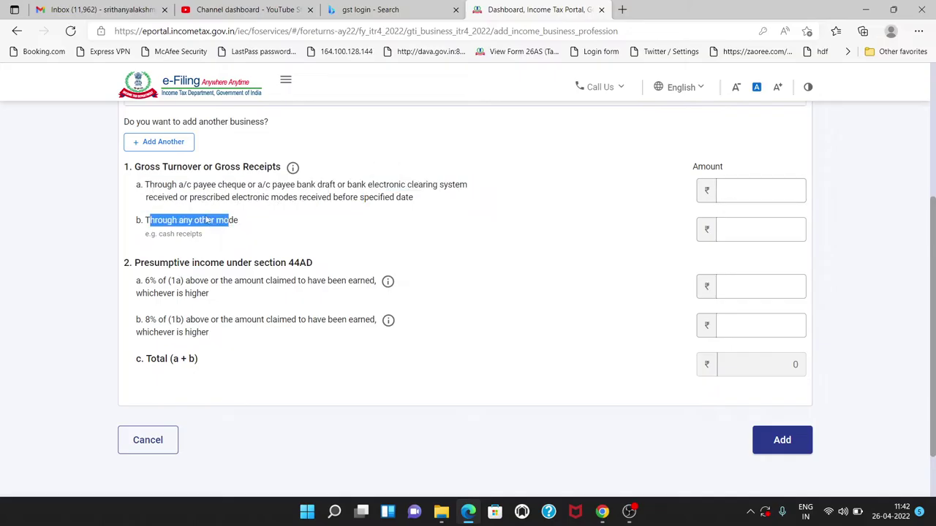
click(148, 188)
drag(149, 188, 386, 207)
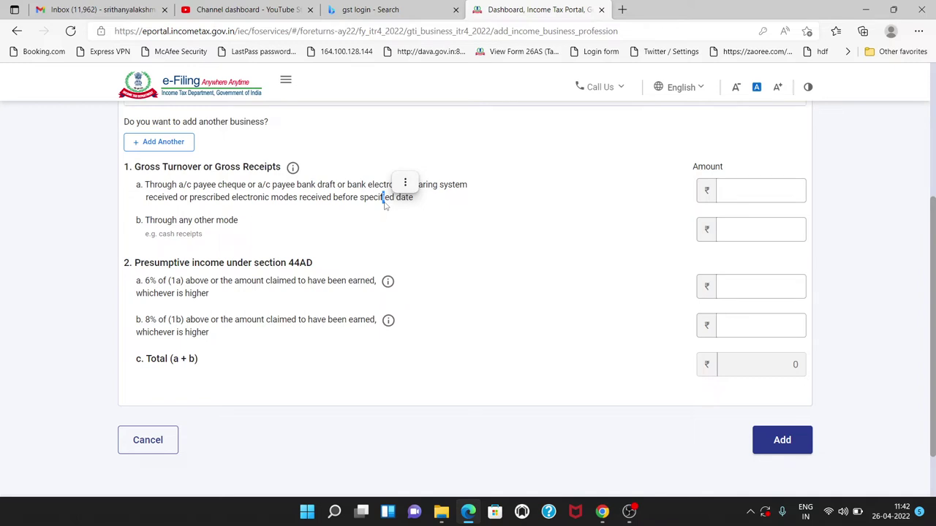
drag(407, 198, 414, 198)
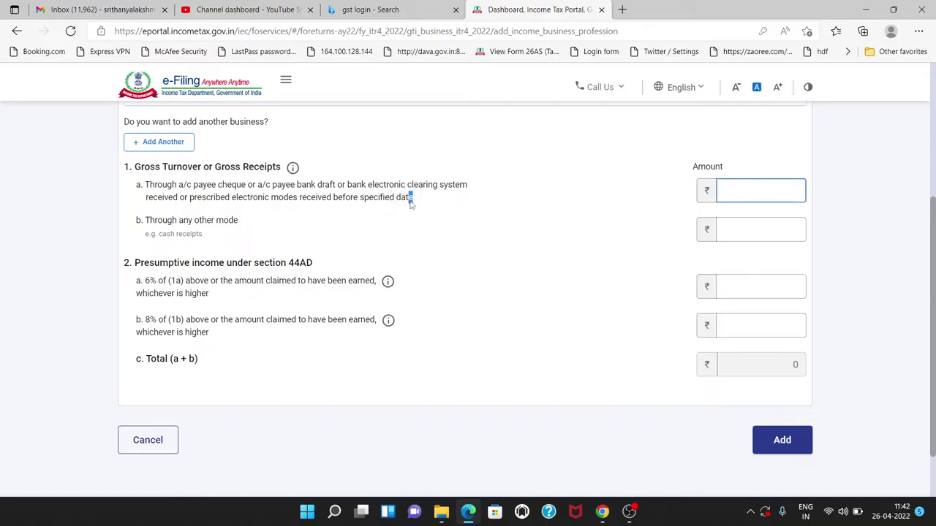
drag(239, 220, 207, 240)
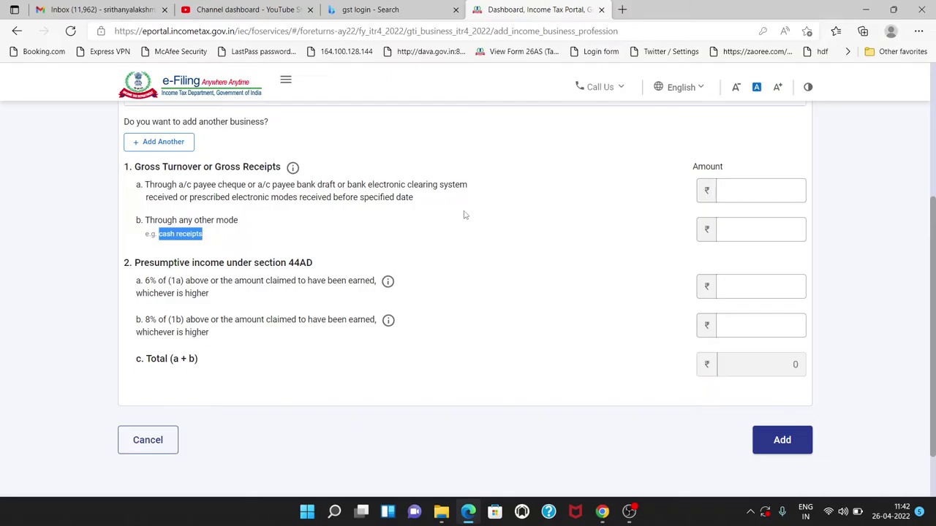
Step: Enter 500000 as the gross turnover received through a/c payee cheque, bank draft or electronic modes
click(782, 191)
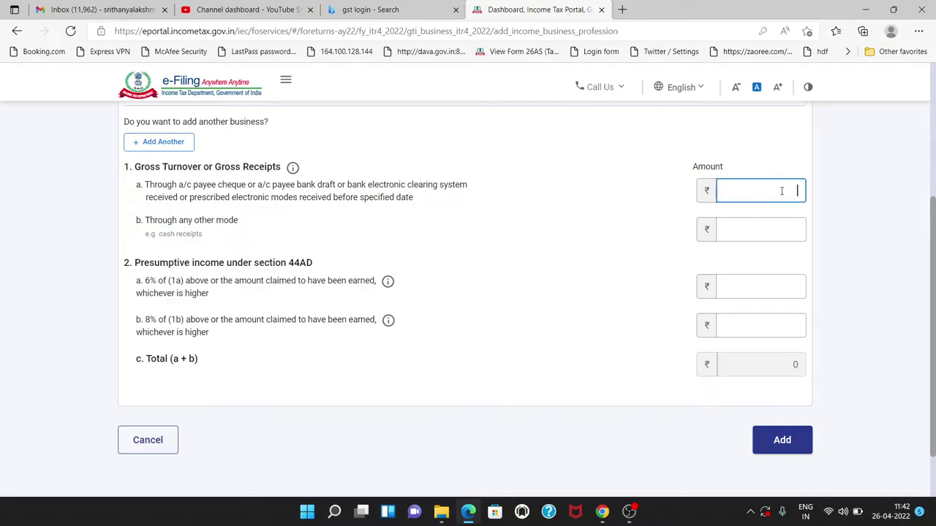
text(500000)
click(769, 229)
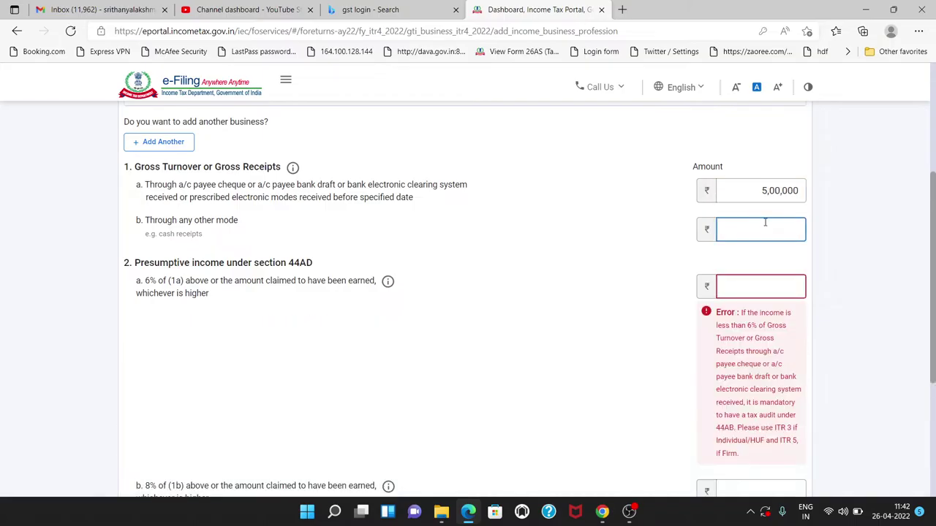
Step: Set the gross turnover to 50,00,000 for cheque, draft or electronic modes and 25,00,000 for any other mode
click(779, 193)
text(0)
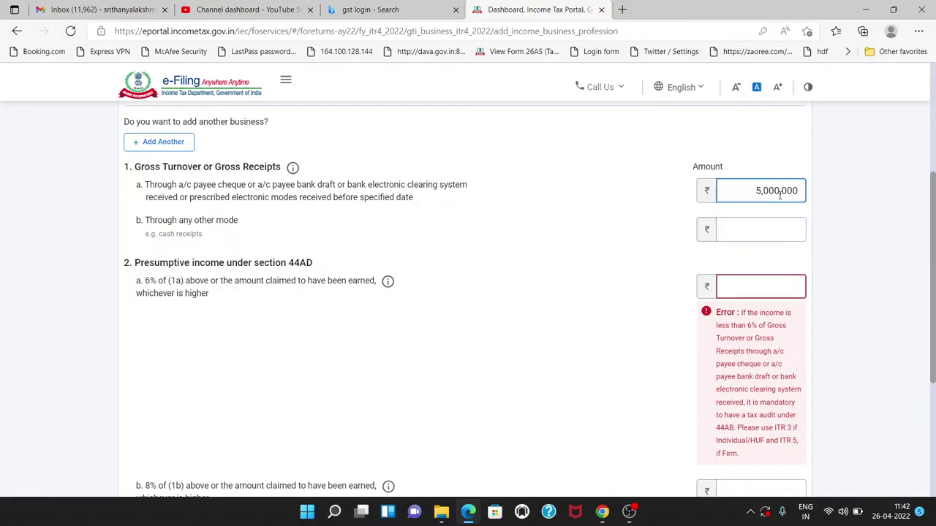
click(773, 235)
text(2)
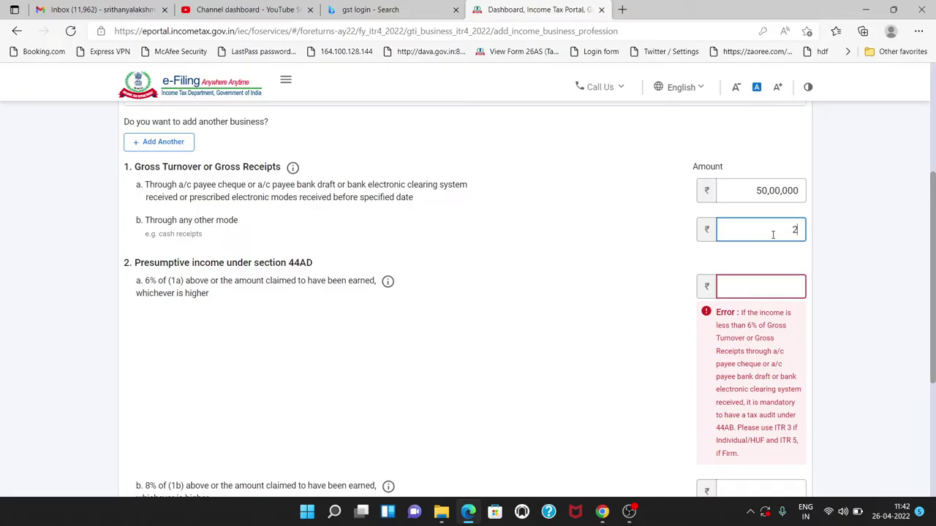
text(5,00,000000)
double_click(846, 254)
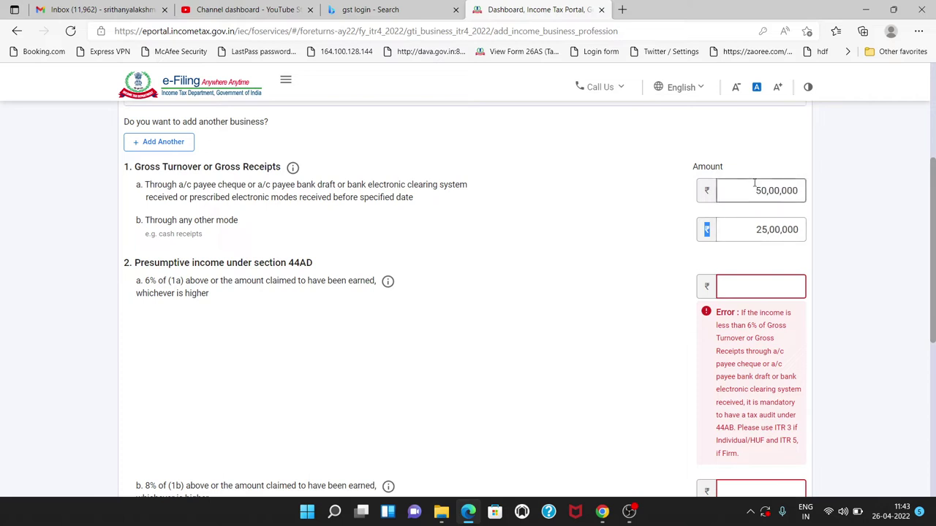
Step: Review both gross turnover amounts and enter 3,00,000 as the 6% presumptive income under Section 44AD
drag(757, 190, 830, 191)
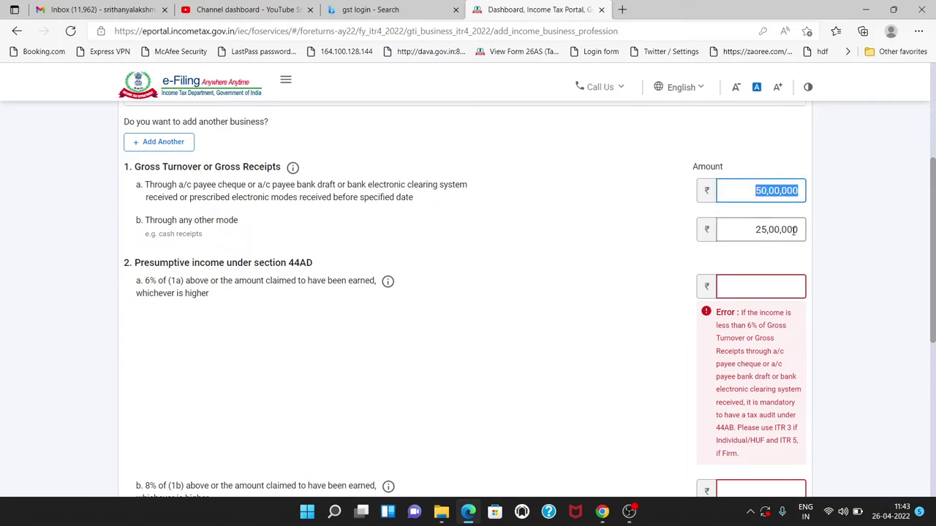
drag(757, 229, 816, 245)
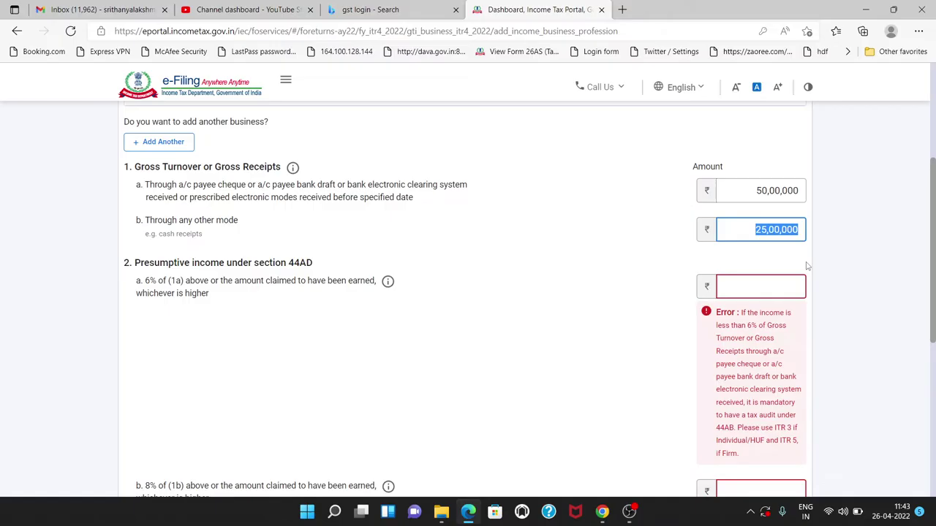
scroll(739, 261, down, 2)
scroll(420, 268, up, 2)
drag(139, 185, 416, 199)
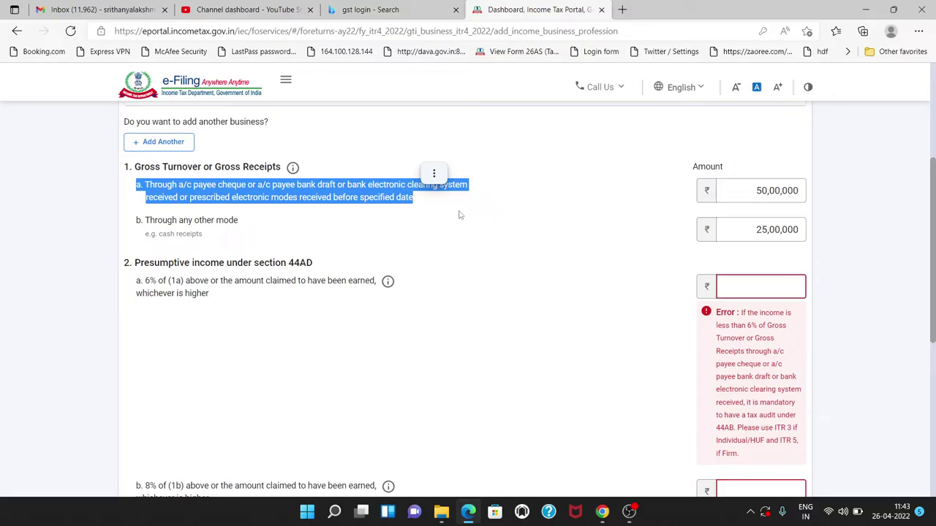
drag(799, 192, 532, 285)
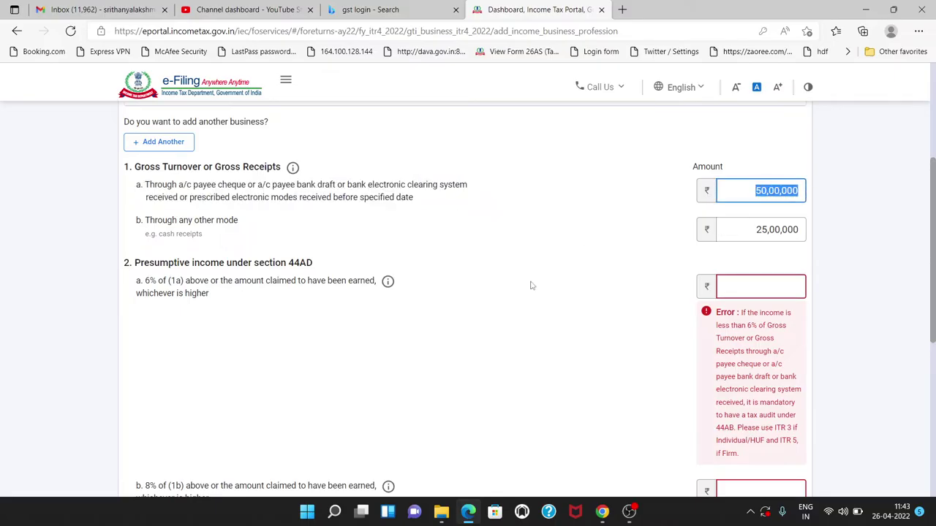
click(134, 283)
drag(139, 285, 207, 295)
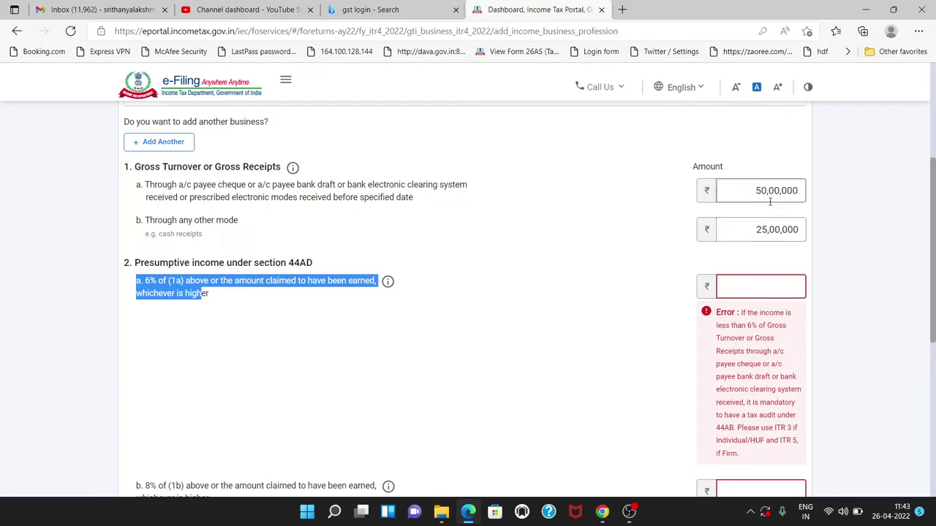
click(780, 286)
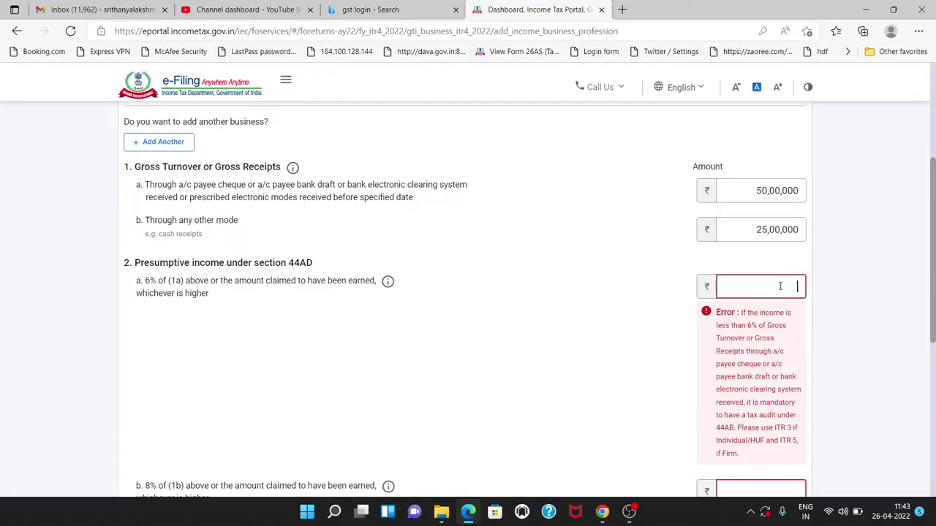
text(300000)
click(873, 330)
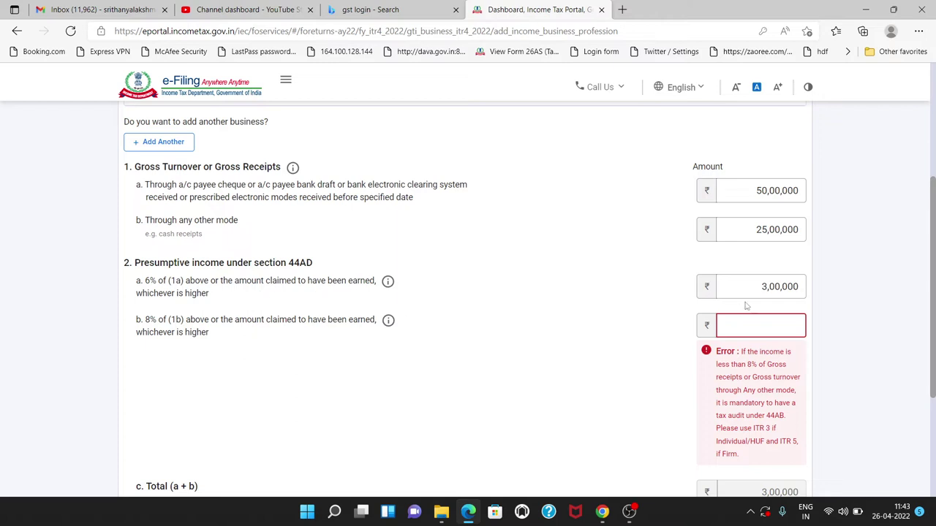
Step: Try 2,00,000 as the 6% presumptive income and read the form's validation rule on tax audit and ITR 3
click(763, 287)
key(BackSpace)
text(2)
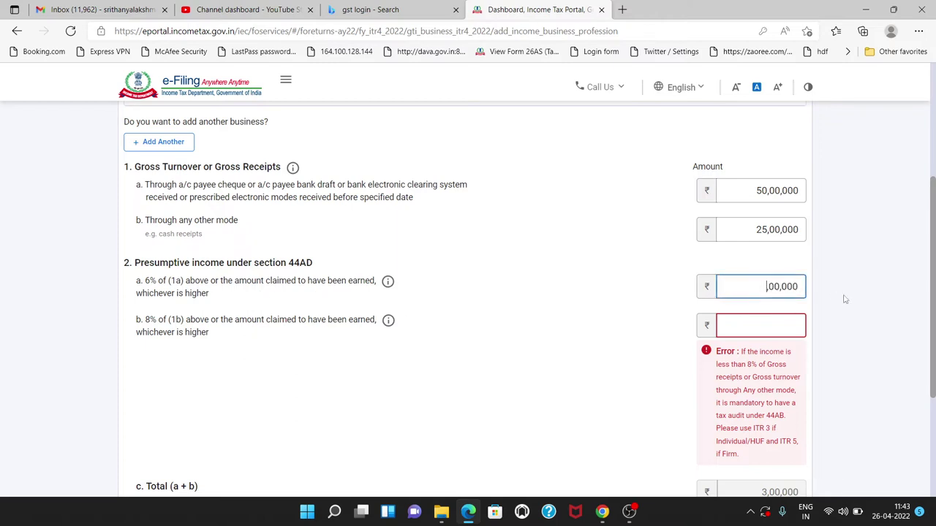
click(844, 299)
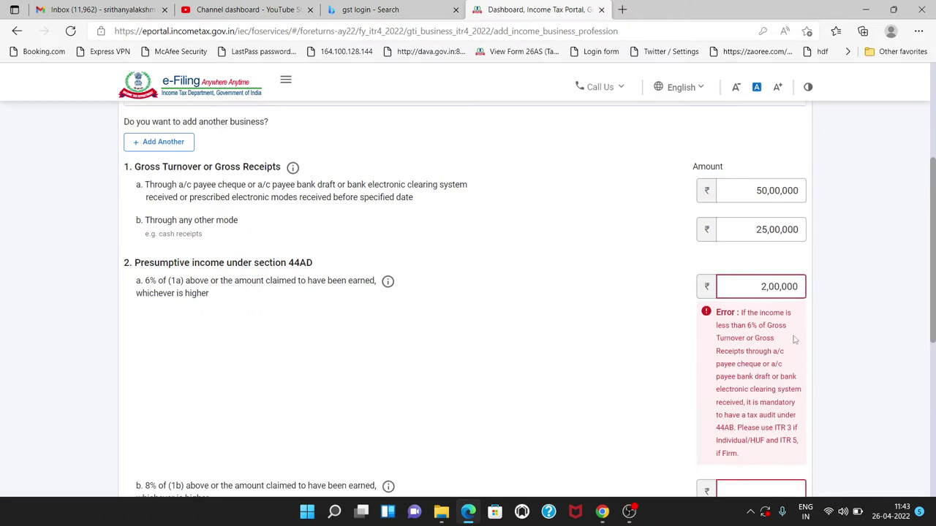
scroll(805, 336, down, 2)
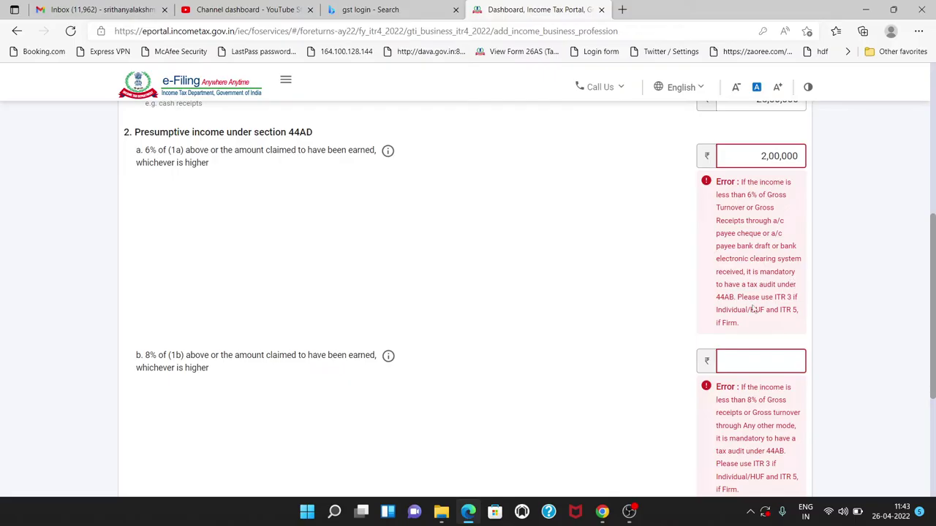
drag(739, 298, 792, 296)
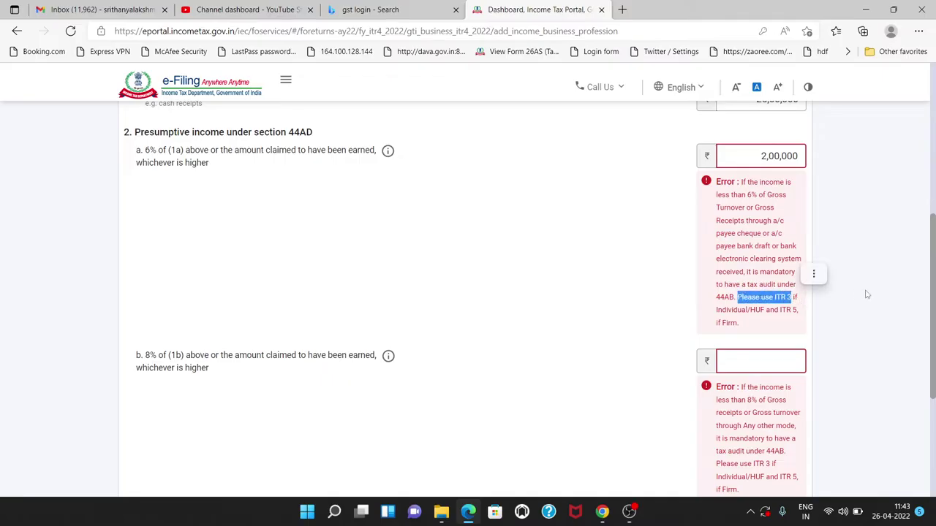
scroll(855, 286, up, 1)
click(762, 222)
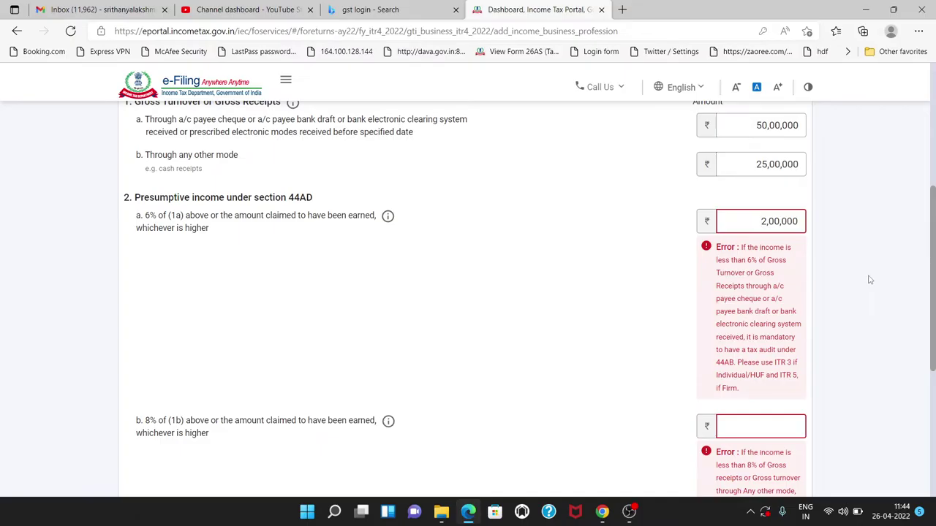
Step: Set the 6% presumptive income on cheque, draft or electronic receipts to 3,10,000
scroll(767, 257, up, 3)
scroll(766, 257, down, 3)
drag(731, 125, 819, 128)
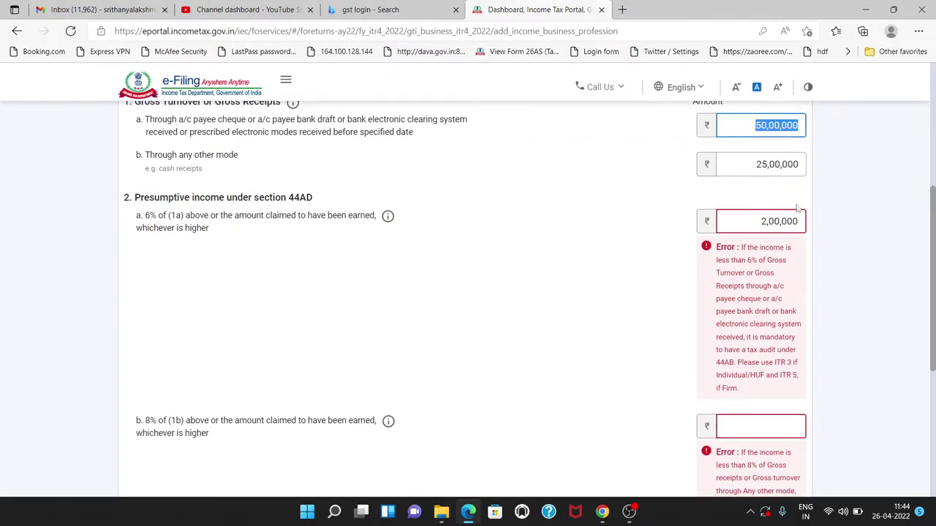
drag(766, 218, 840, 224)
text(23)
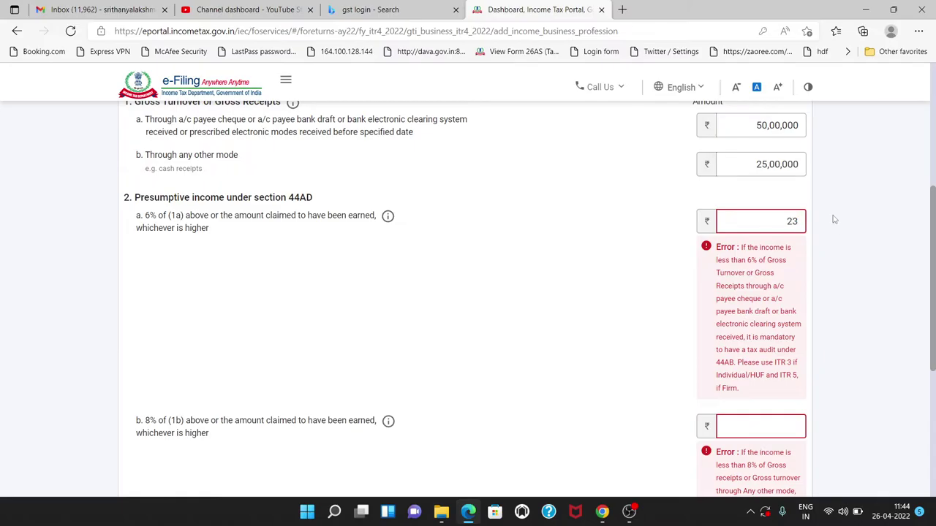
key(Left)
key(Delete)
key(Delete)
text(3)
text(10000)
click(834, 219)
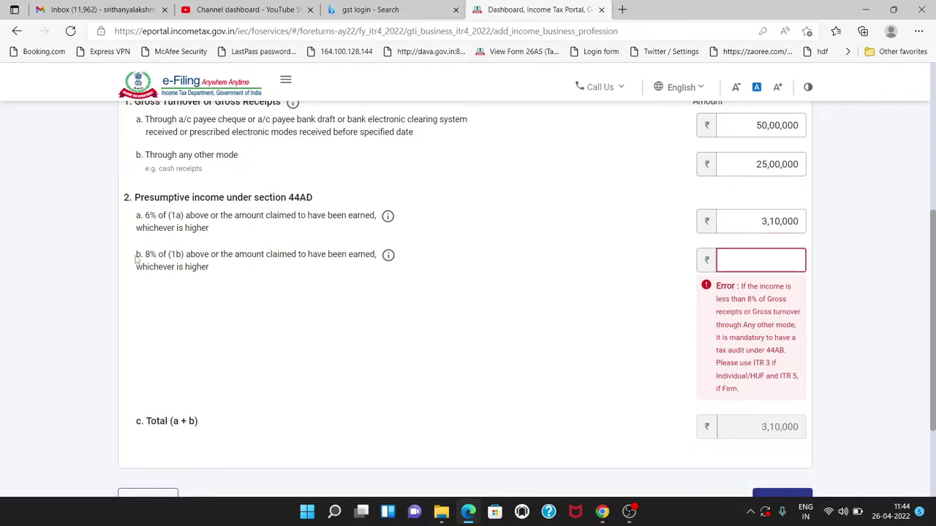
Step: Enter 2,00,000 as the 8% presumptive income on gross receipts through any other mode
drag(137, 257, 273, 272)
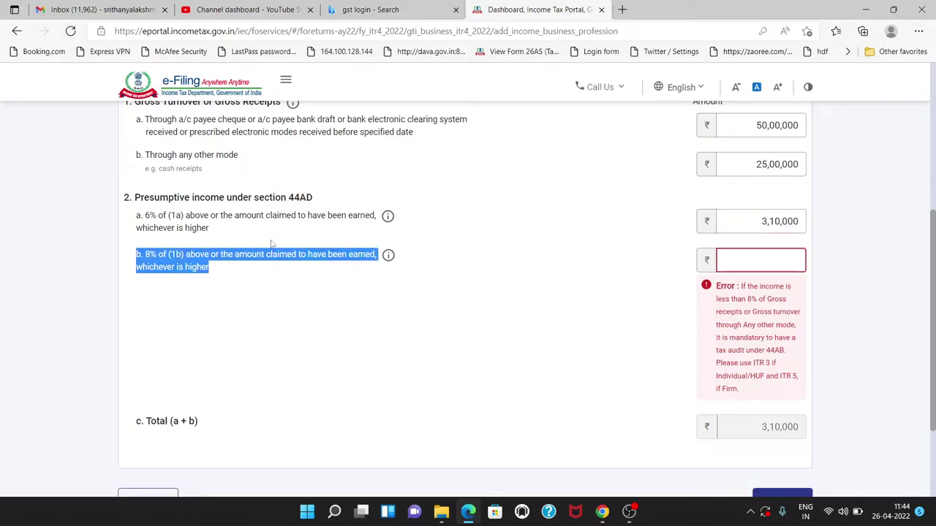
double_click(742, 167)
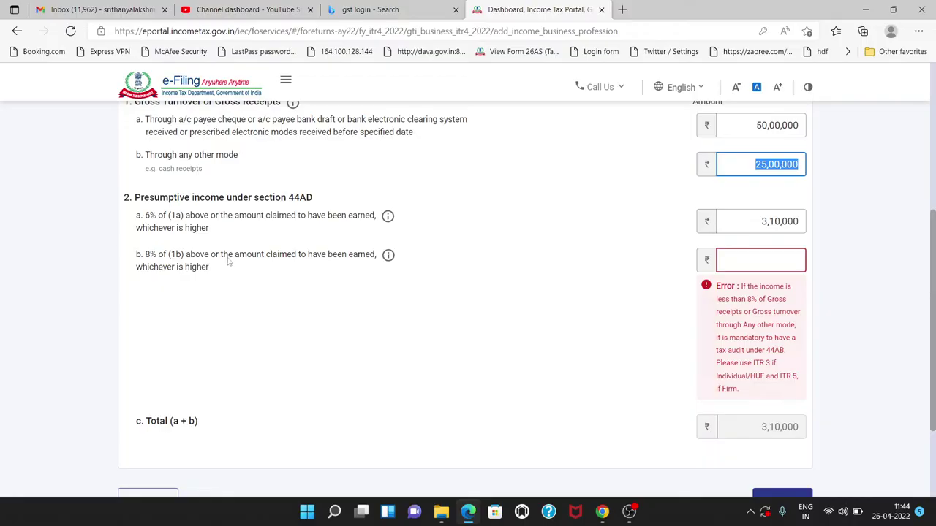
click(759, 260)
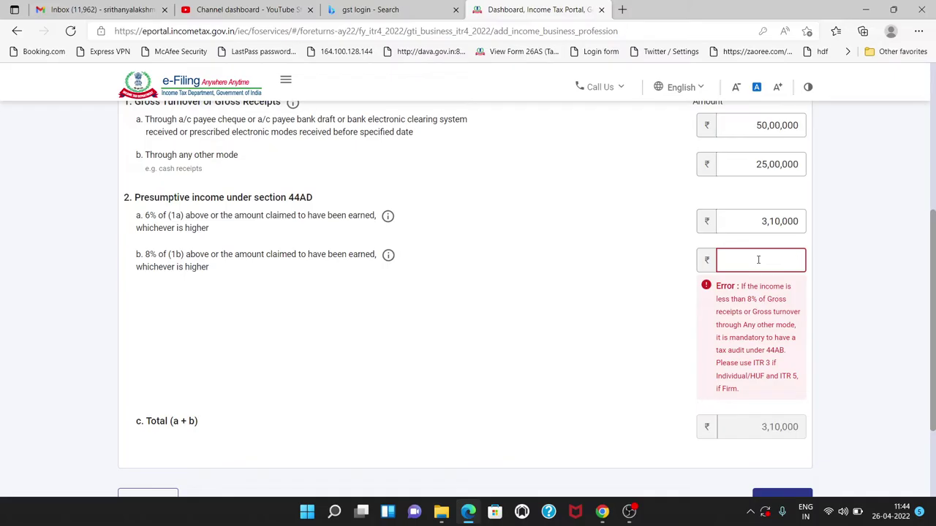
text(200000)
click(861, 291)
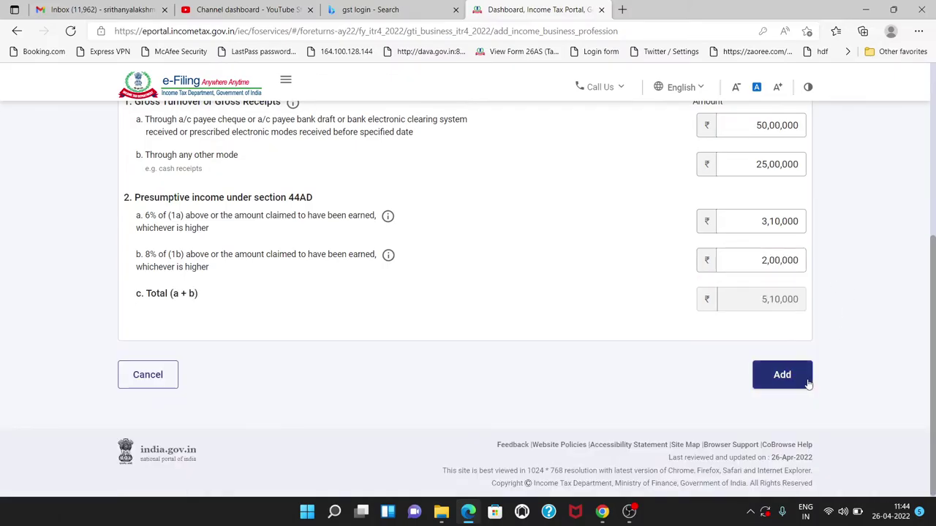
Step: Check the total presumptive income under Section 44AD and add the completed business income details to the return
scroll(489, 290, up, 2)
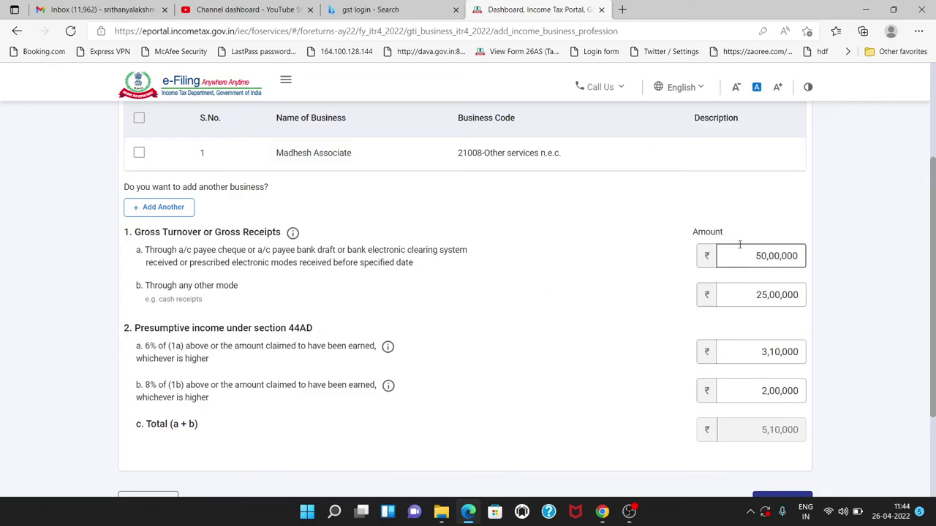
scroll(777, 273, down, 1)
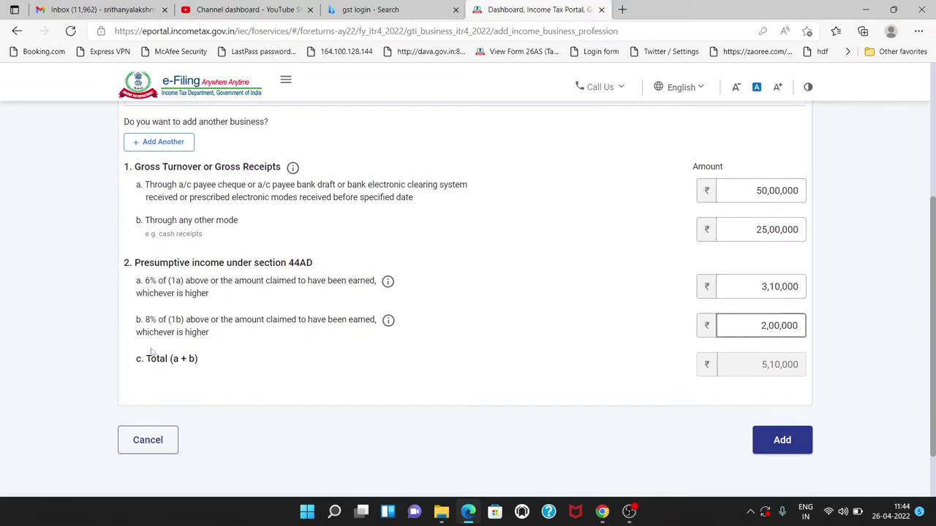
drag(759, 365, 807, 368)
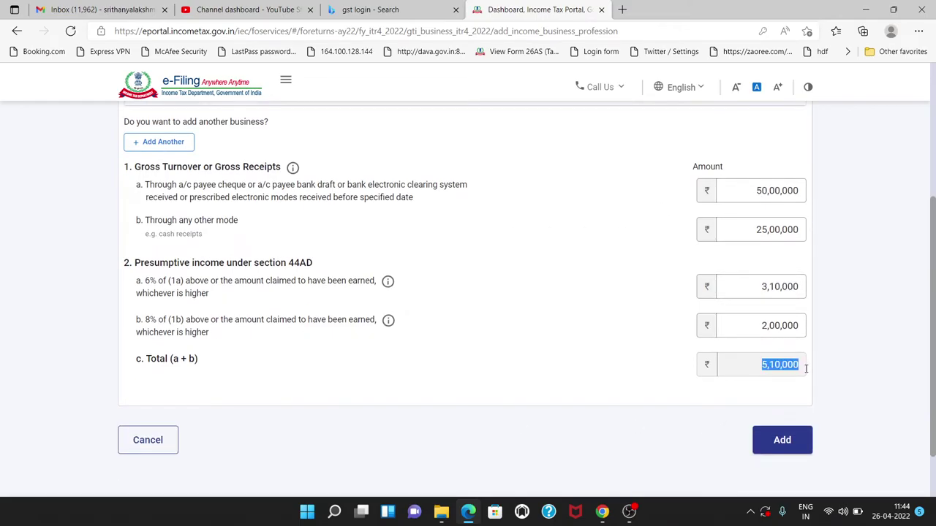
click(790, 448)
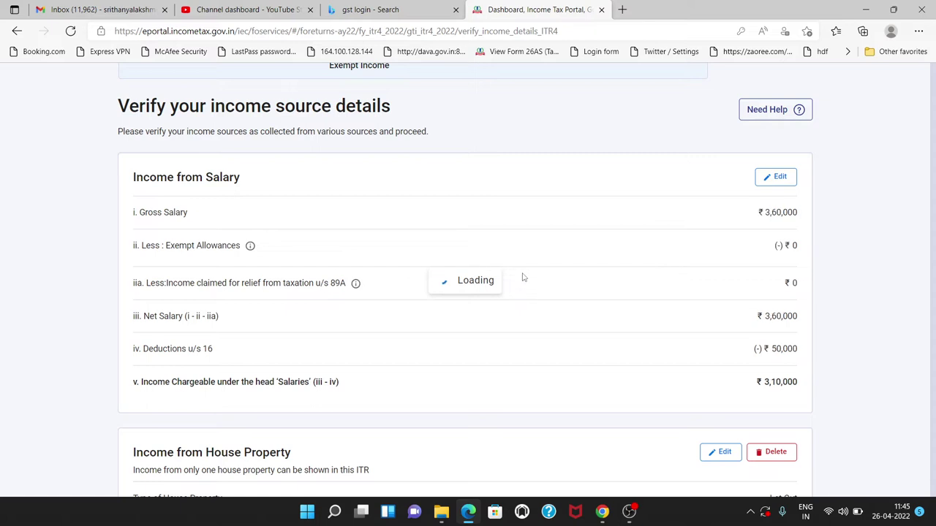
Step: Review the Business or Profession income, House Property income and Gross Total Income in the income source details
scroll(518, 276, down, 10)
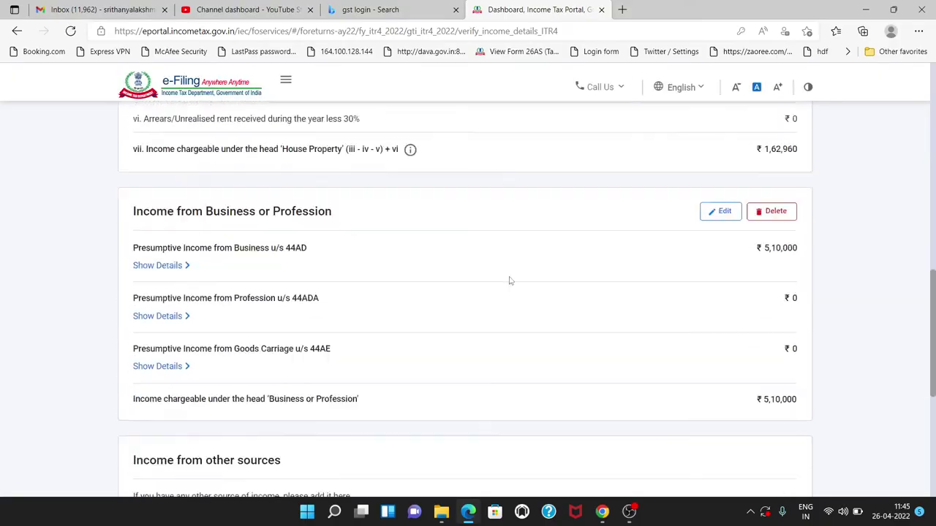
scroll(510, 281, down, 1)
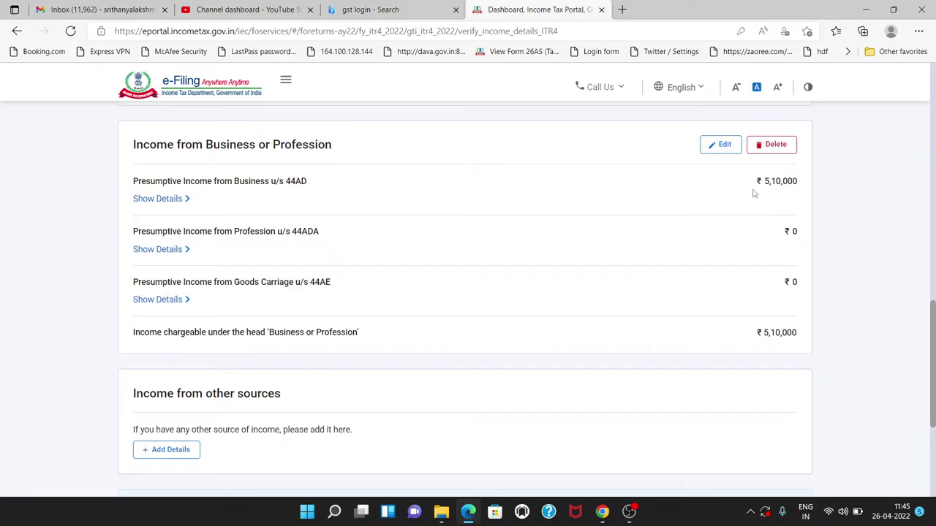
drag(798, 182, 791, 185)
scroll(447, 289, up, 3)
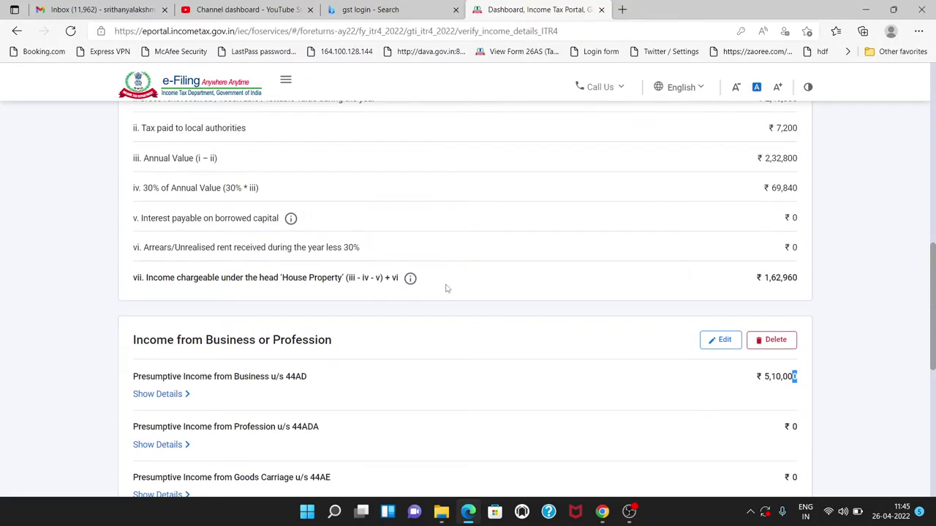
scroll(447, 289, down, 5)
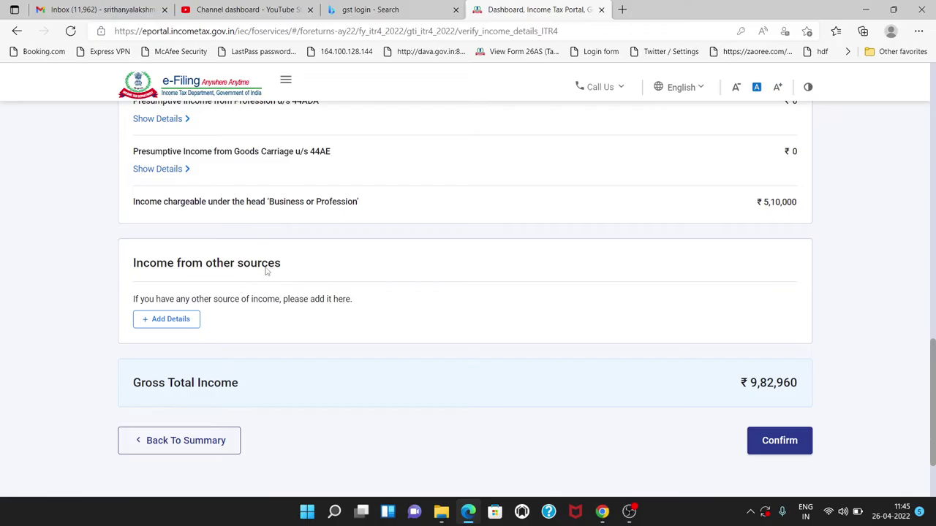
scroll(271, 269, up, 1)
scroll(275, 268, up, 1)
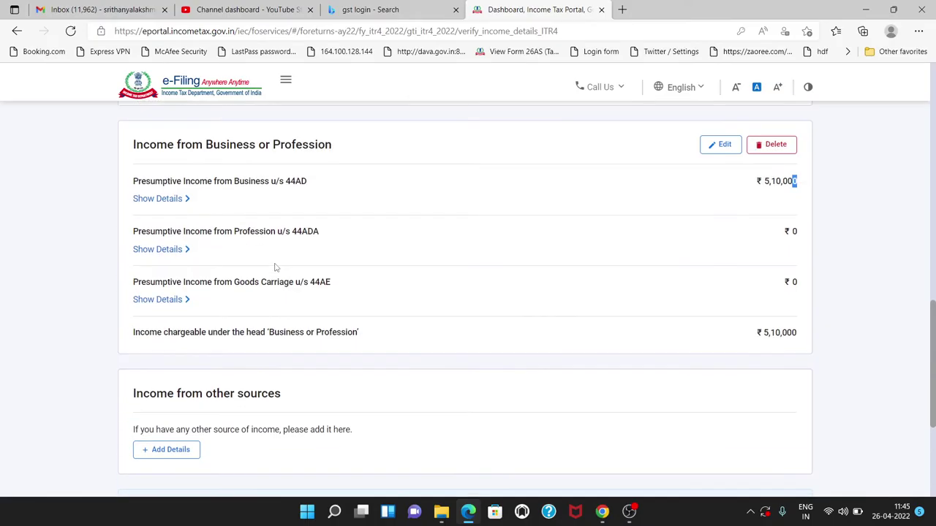
Step: Show the details of presumptive income from profession under Section 44ADA and compare the entry with the Section 44AD business income
drag(224, 231, 192, 252)
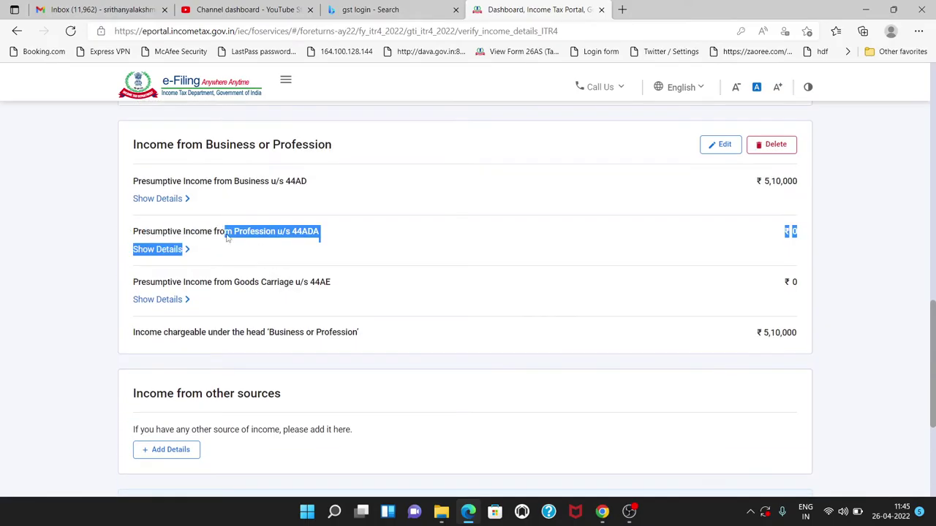
click(210, 258)
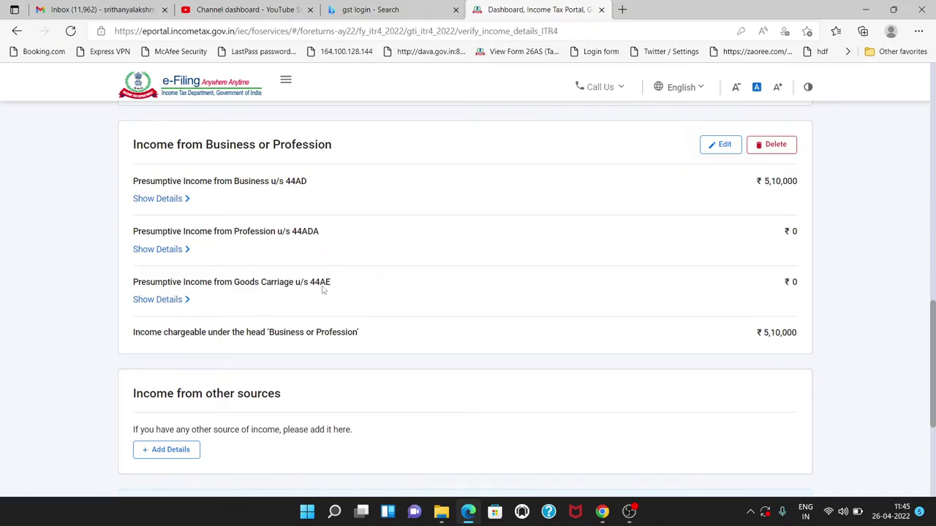
click(165, 251)
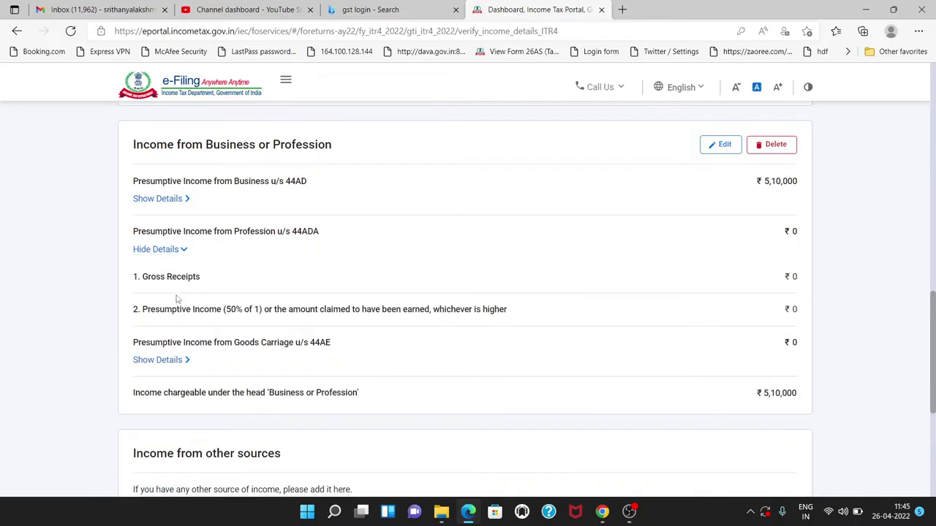
drag(131, 181, 255, 185)
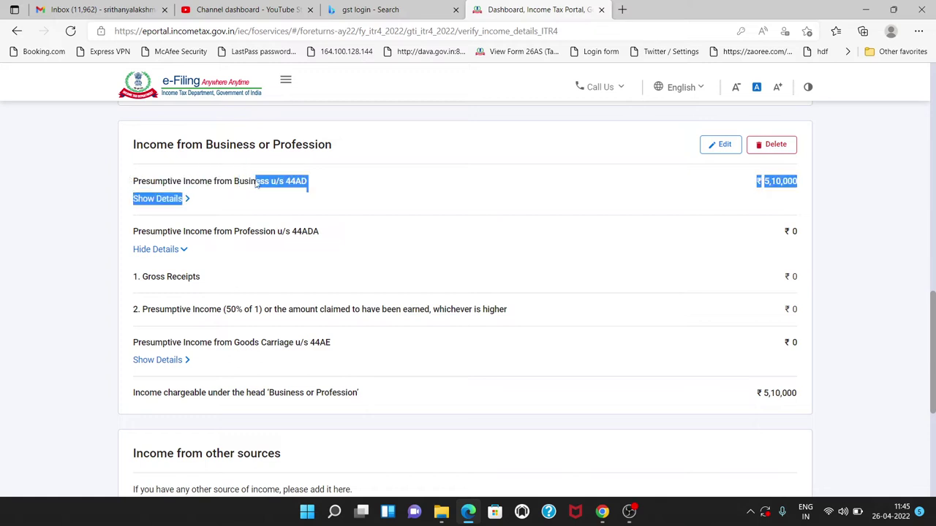
Step: Examine the Section 44ADA gross receipts and 50% presumptive income lines and the goods carriage entry under Section 44AE
click(802, 177)
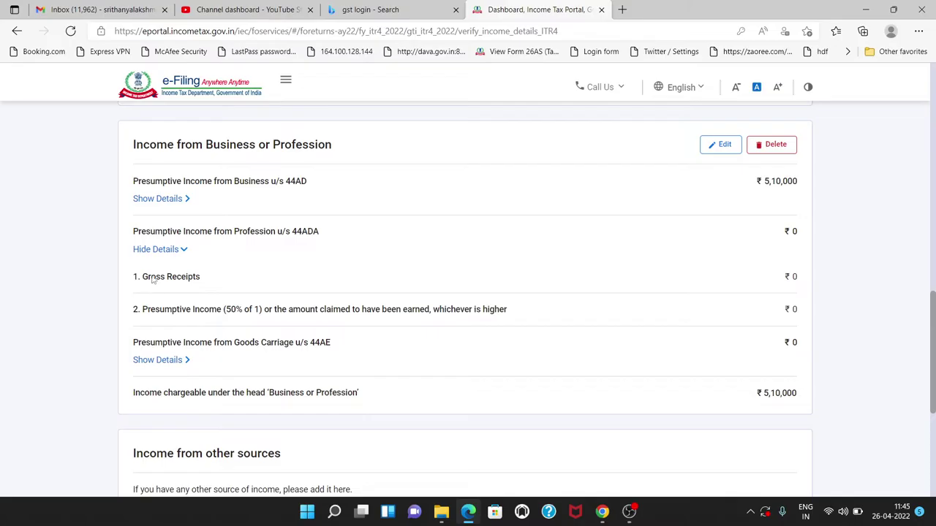
drag(143, 278, 206, 283)
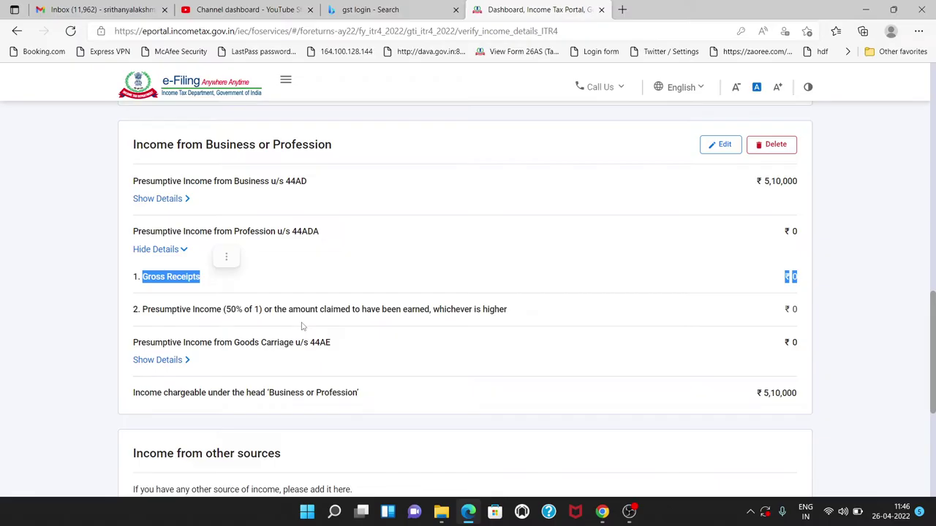
drag(225, 309, 261, 311)
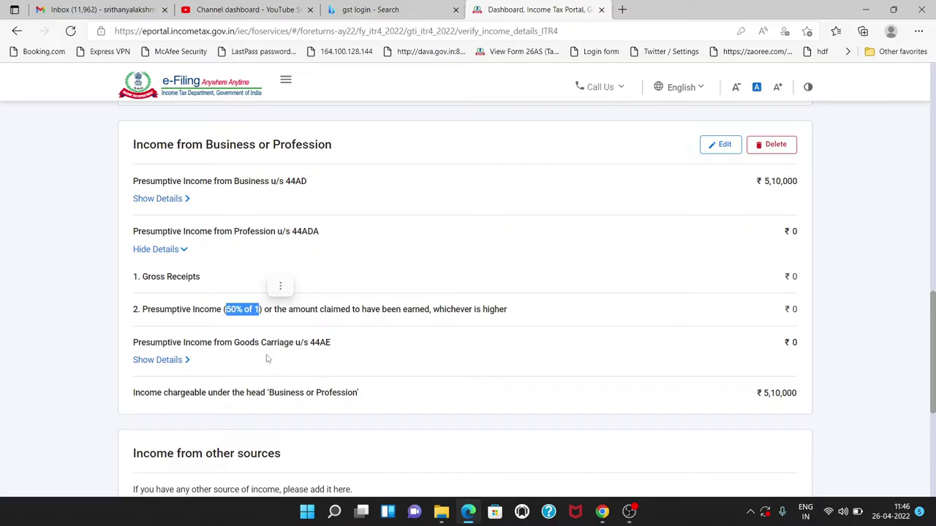
drag(233, 342, 292, 344)
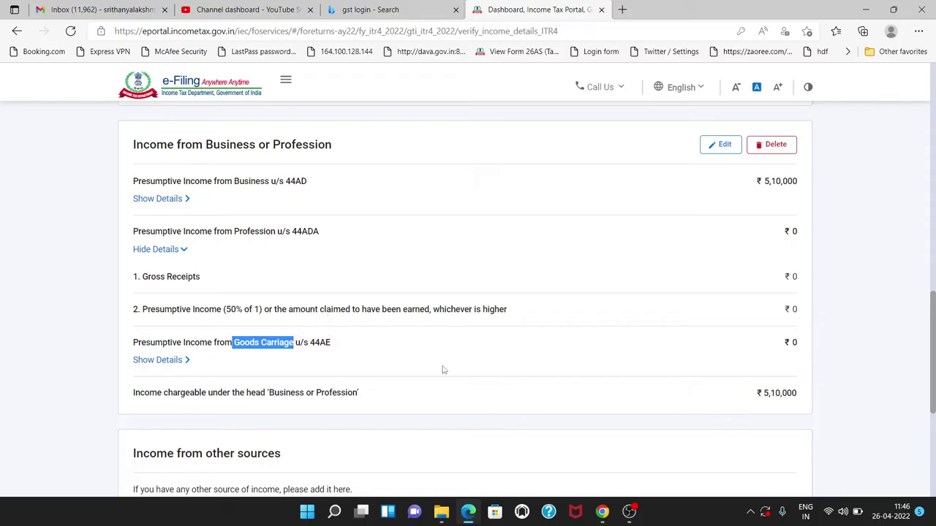
Step: Start adding details for Income from other sources and look through its list of questions
scroll(439, 370, down, 3)
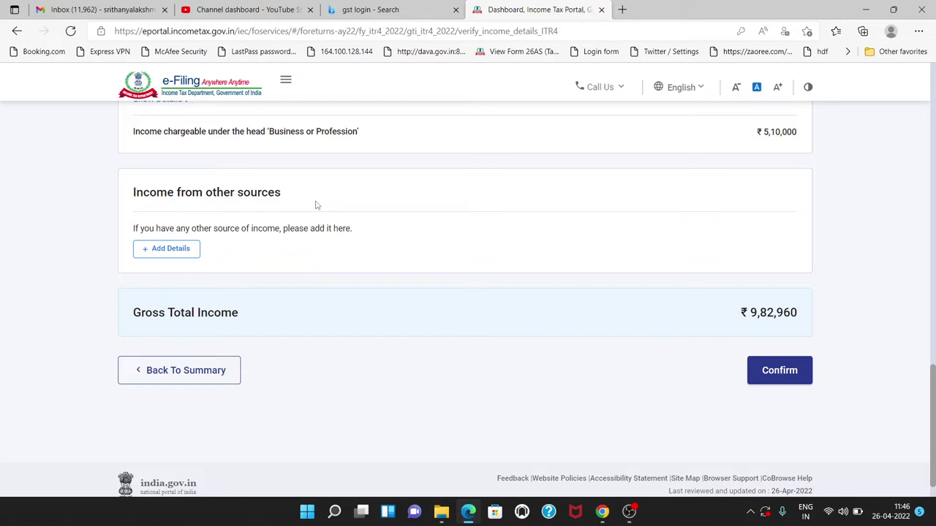
click(173, 251)
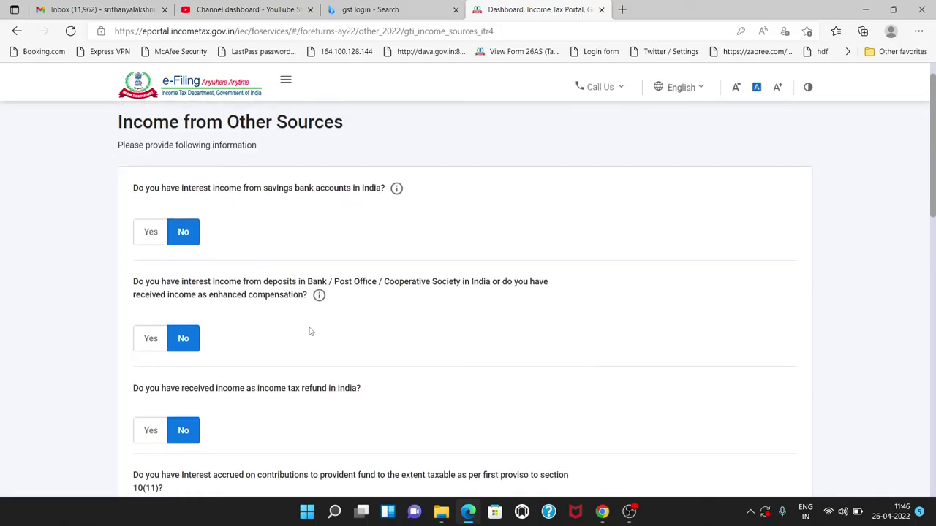
scroll(309, 331, down, 5)
scroll(309, 331, down, 4)
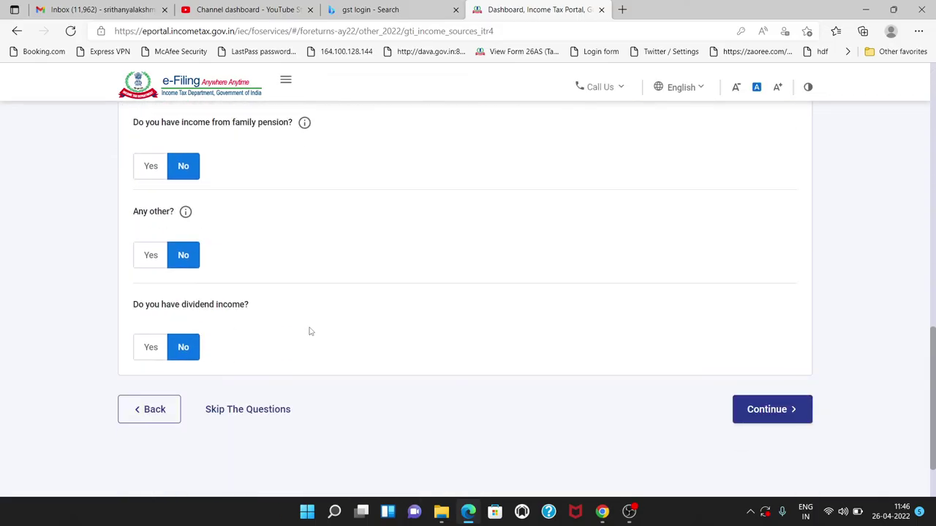
scroll(310, 331, up, 7)
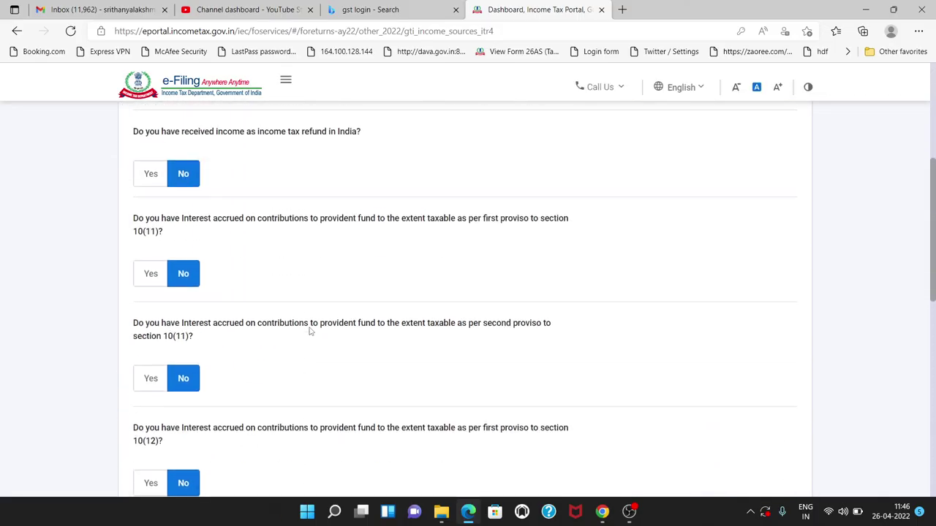
scroll(310, 332, up, 3)
scroll(309, 331, up, 3)
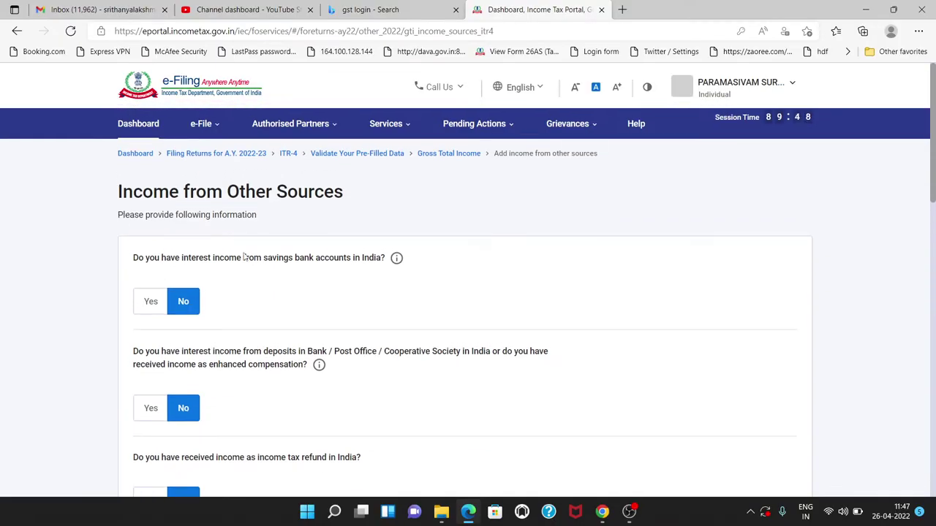
Step: Declare interest income from savings bank accounts in India and enter 12,550 as the amount
drag(264, 259, 382, 260)
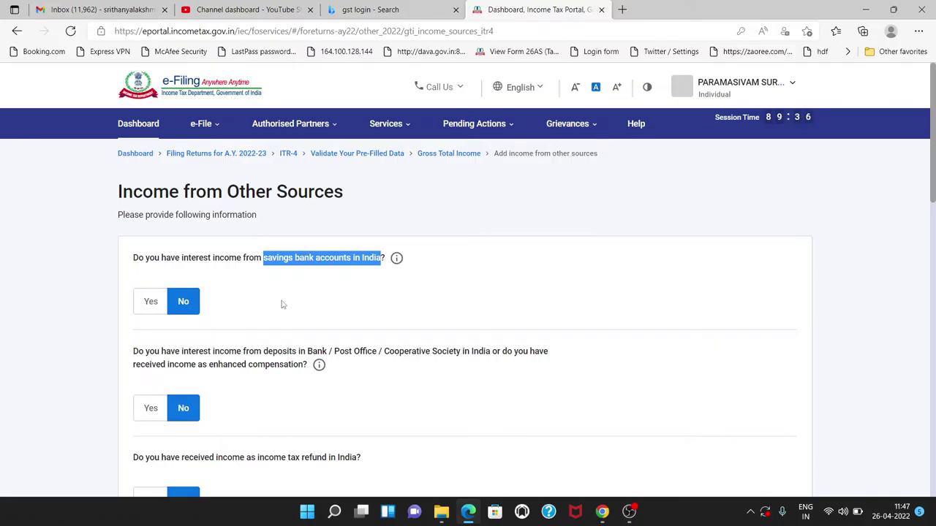
click(146, 310)
click(193, 340)
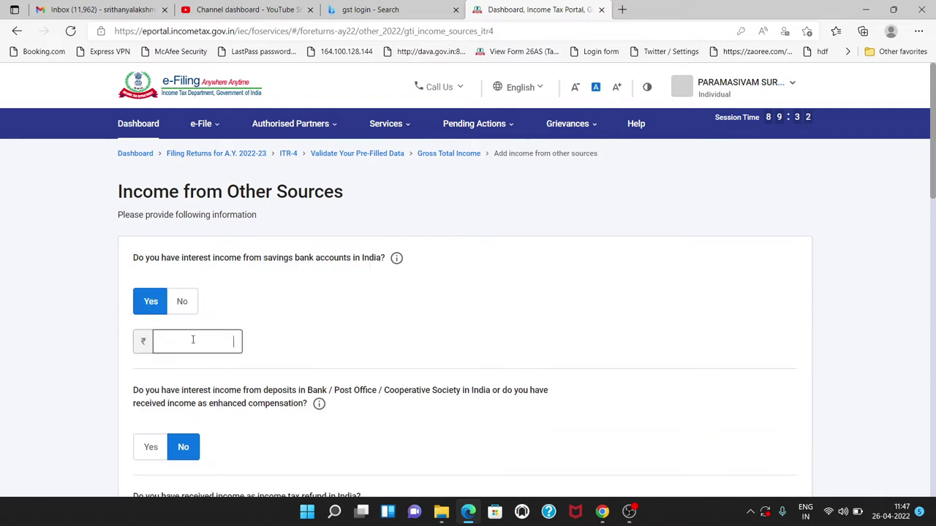
text(12,550)
click(312, 334)
Step: Declare interest income from bank, post office or cooperative society deposits and enter 14,150 as the amount
scroll(315, 333, down, 2)
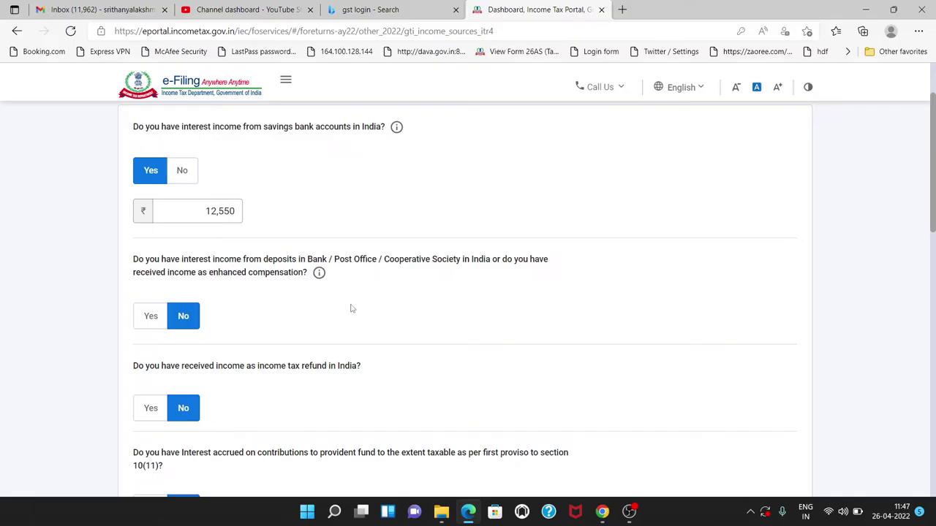
click(152, 321)
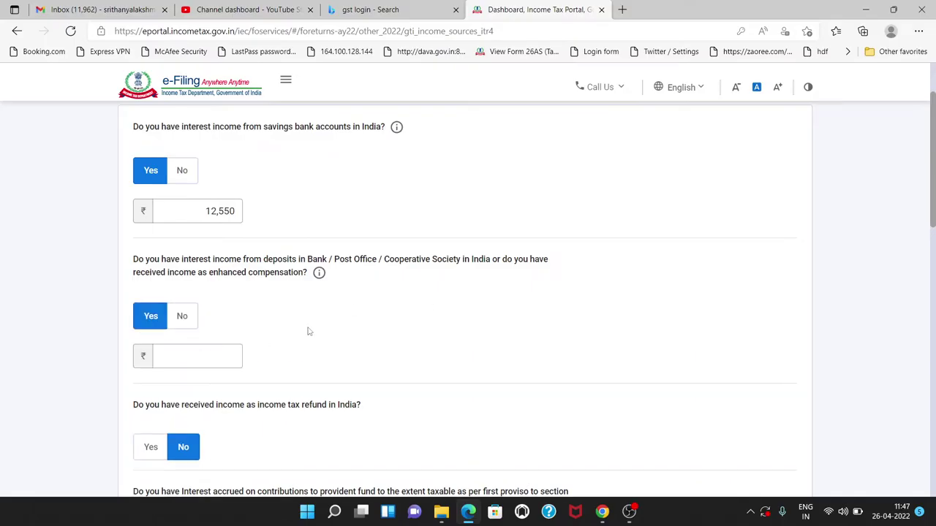
click(215, 359)
text(14150)
click(418, 370)
Step: Declare income received as income tax refund in India, enter 750 and check the entry
scroll(437, 366, down, 1)
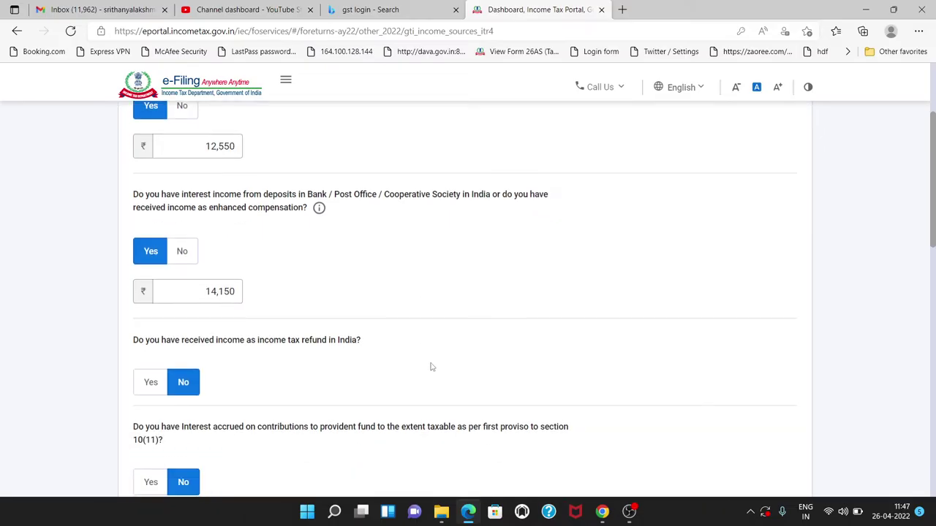
scroll(283, 400, down, 2)
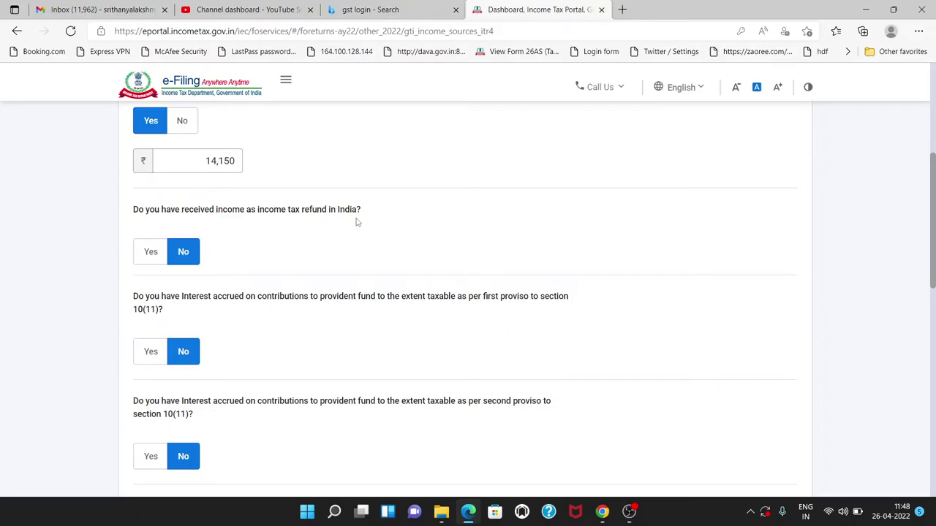
click(149, 251)
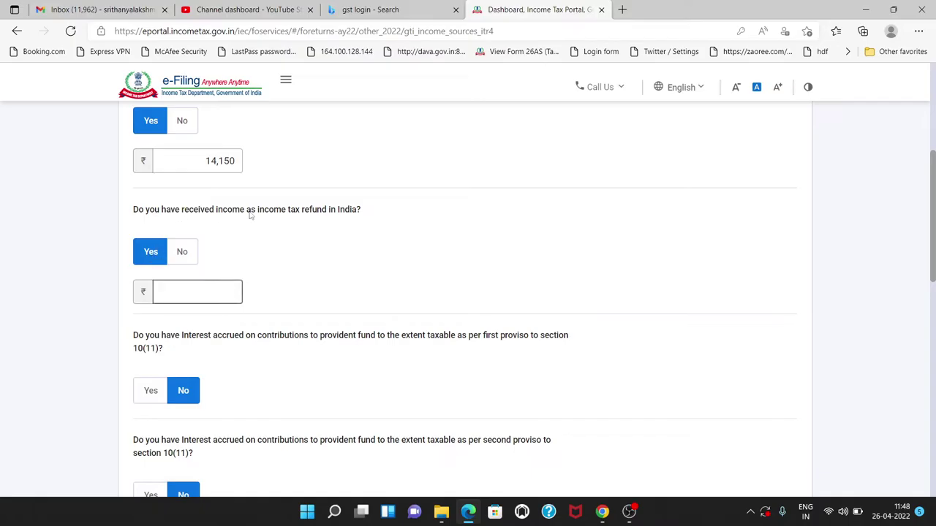
click(217, 287)
text(750)
click(290, 276)
scroll(264, 344, down, 2)
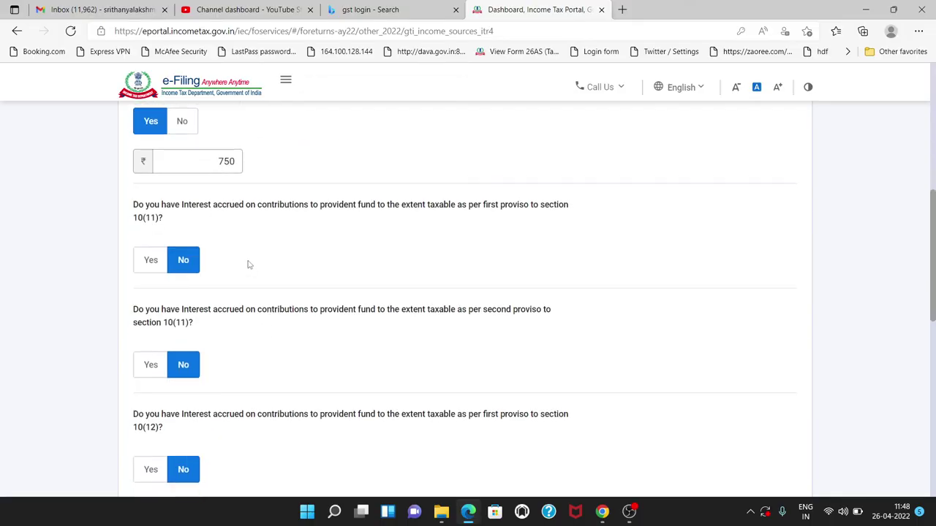
scroll(248, 263, up, 1)
drag(193, 227, 275, 233)
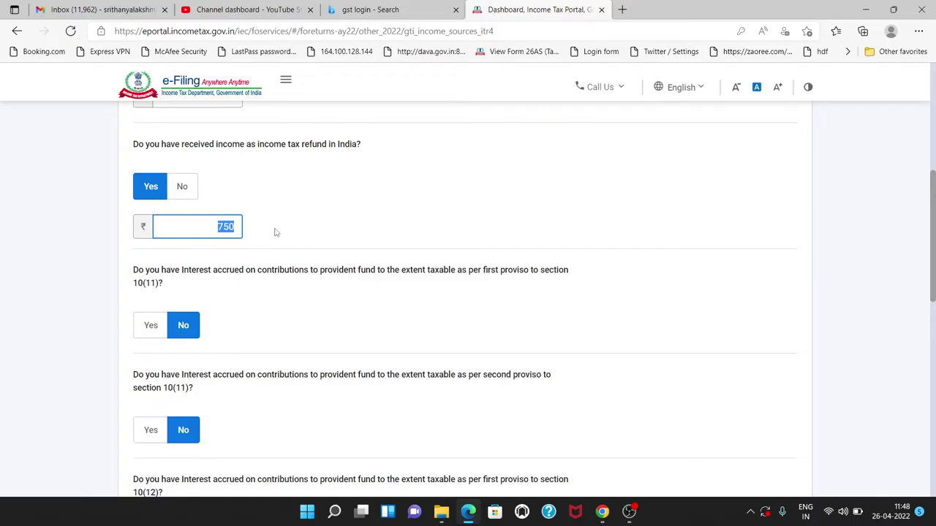
Step: Examine the provident fund interest questions under sections 10(11) and 10(12) and read the explanation for family pension income
scroll(318, 304, down, 1)
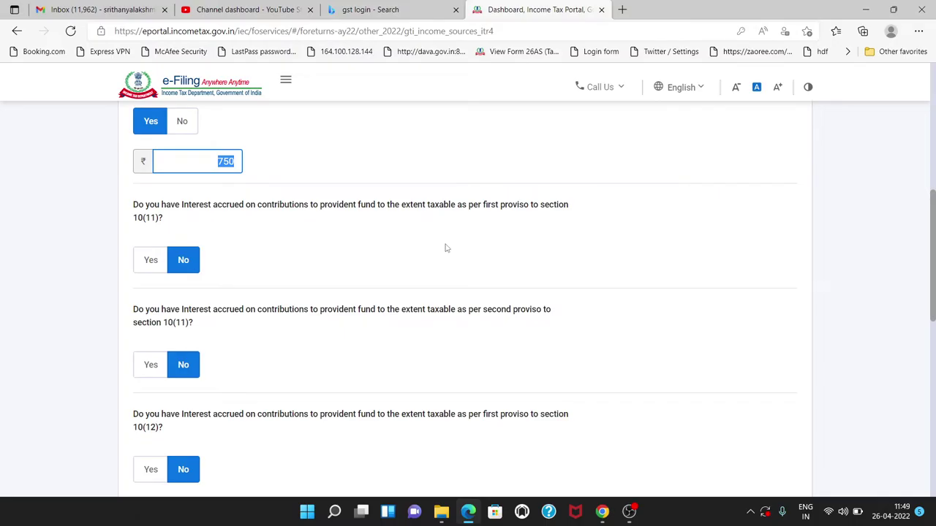
scroll(447, 248, down, 3)
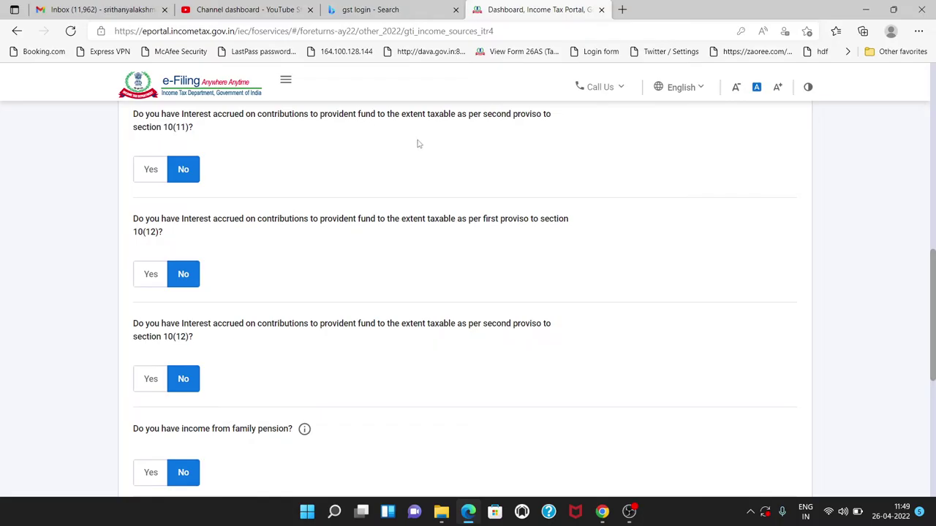
scroll(415, 150, up, 3)
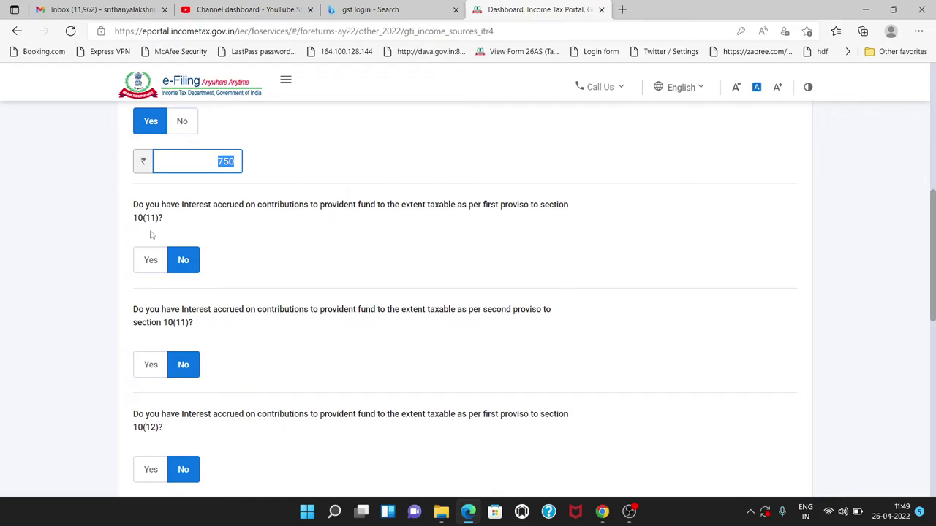
scroll(185, 364, down, 1)
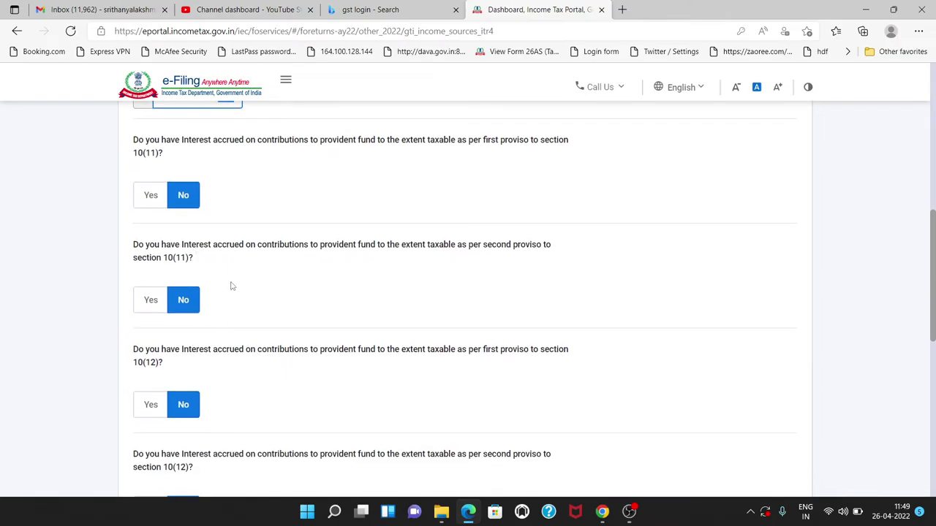
scroll(266, 284, down, 2)
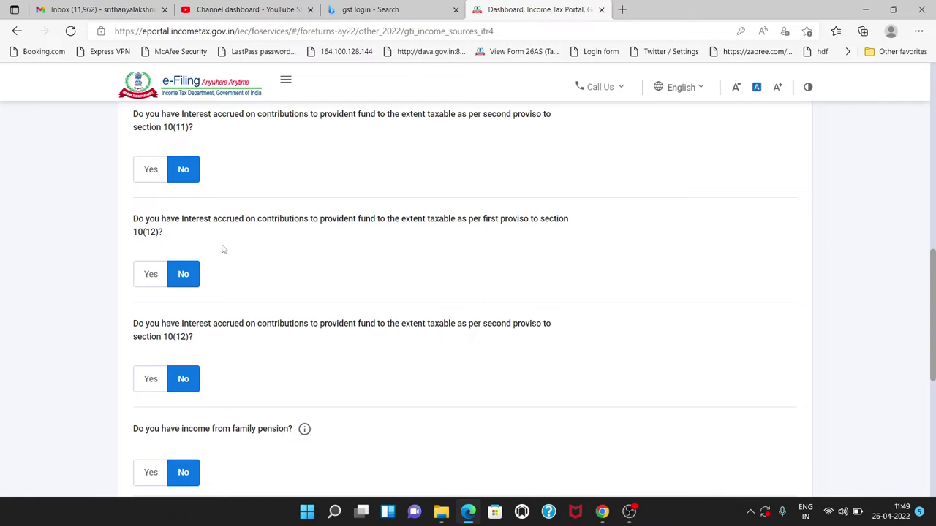
scroll(209, 272, up, 1)
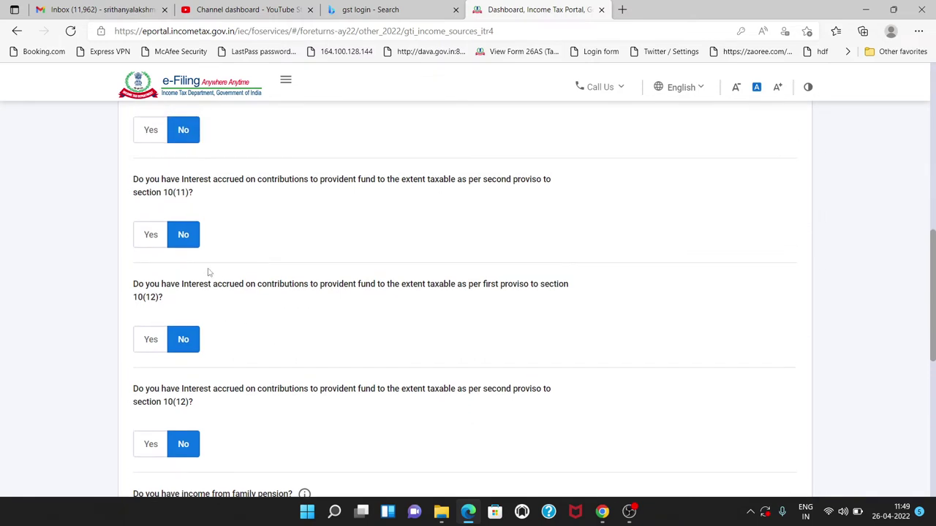
scroll(196, 310, down, 1)
scroll(196, 310, down, 1)
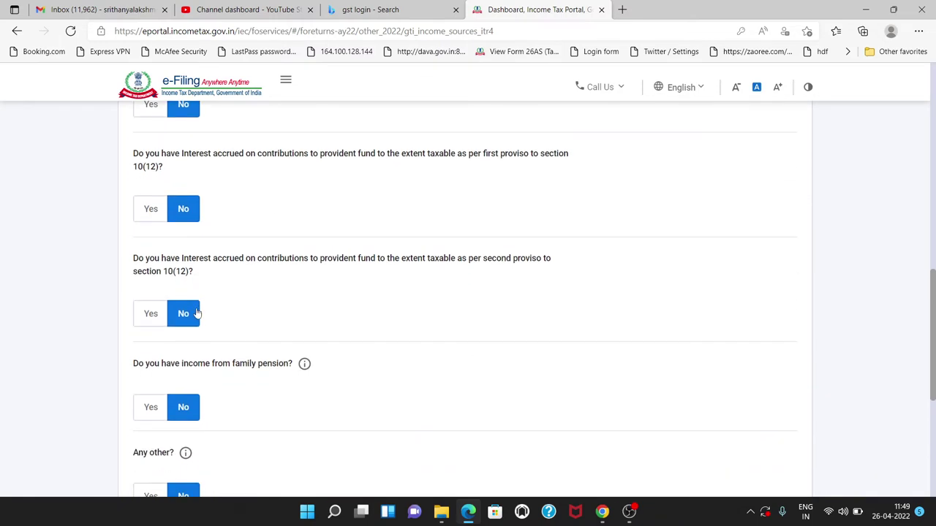
scroll(254, 321, down, 1)
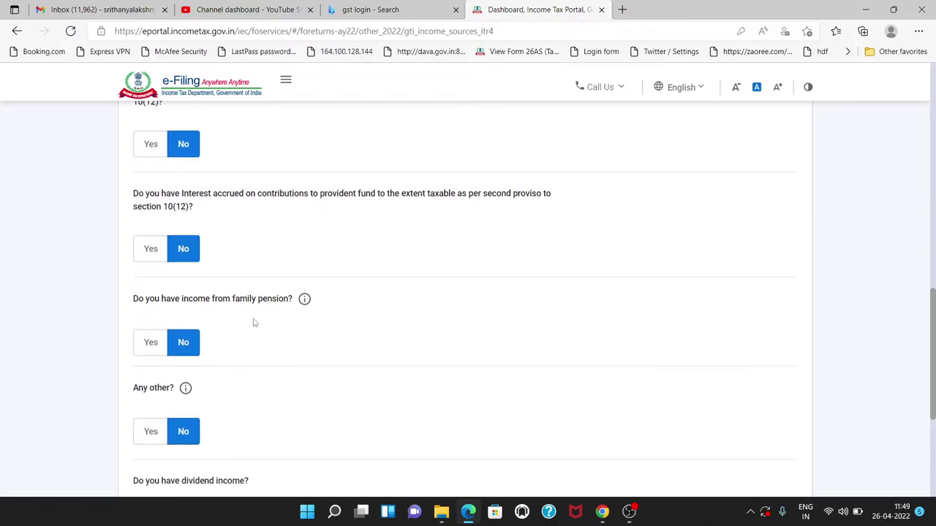
scroll(231, 244, up, 1)
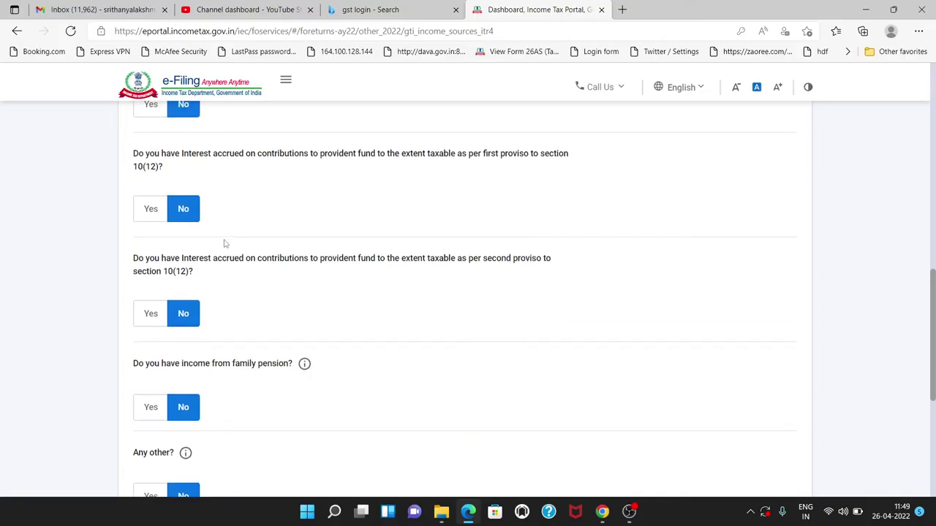
scroll(226, 242, down, 2)
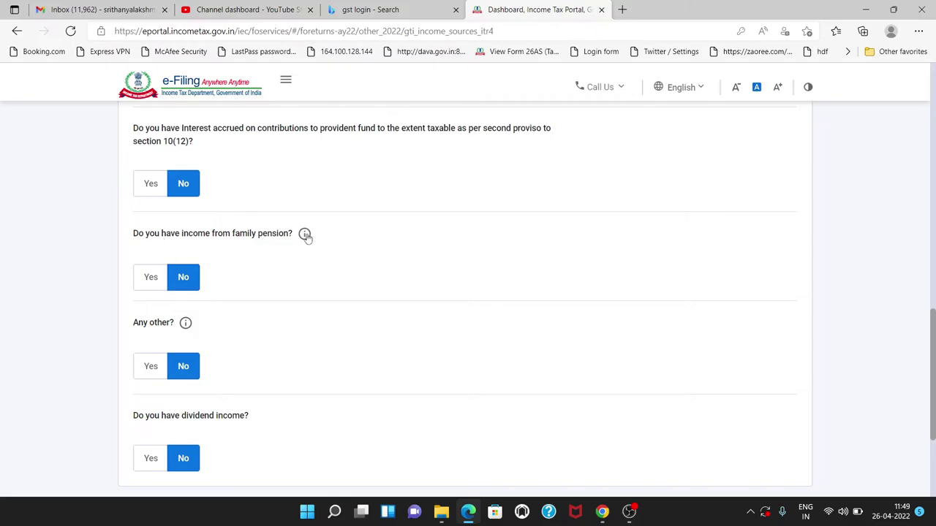
mouse_move(307, 239)
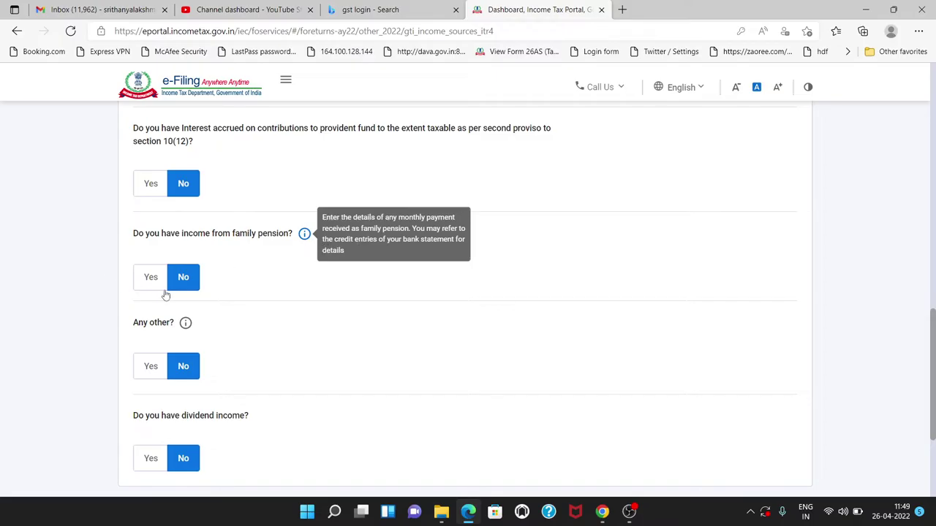
scroll(250, 309, down, 1)
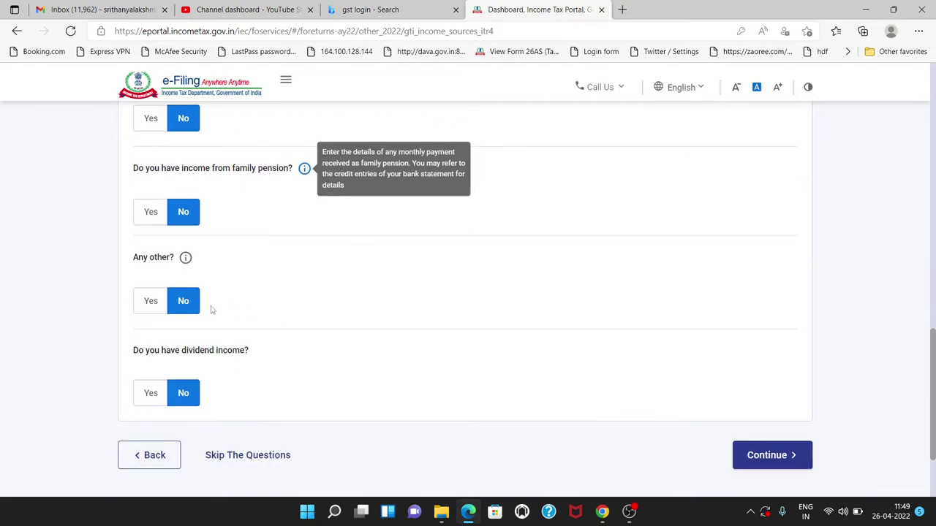
click(155, 302)
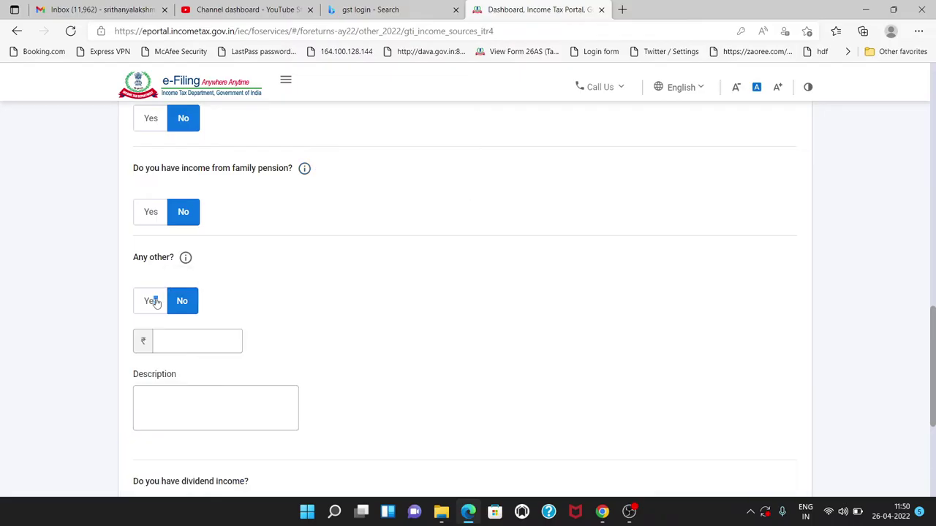
click(178, 340)
click(182, 410)
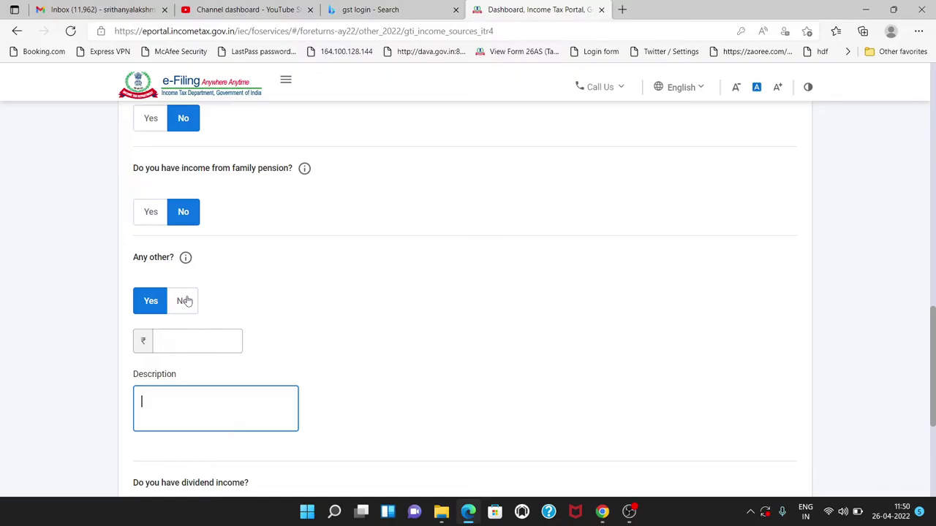
click(185, 301)
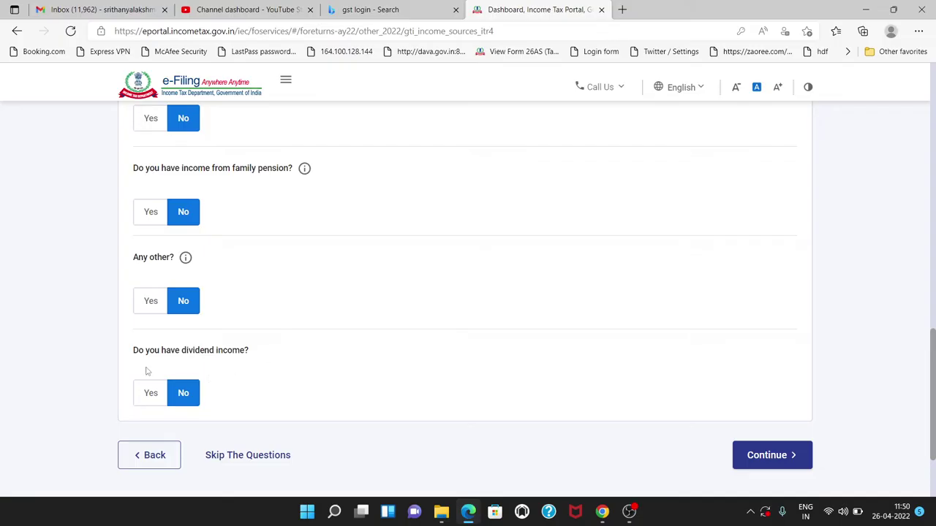
Step: Answer Yes to having dividend income and bring its quarterly break up into view
drag(131, 353, 277, 348)
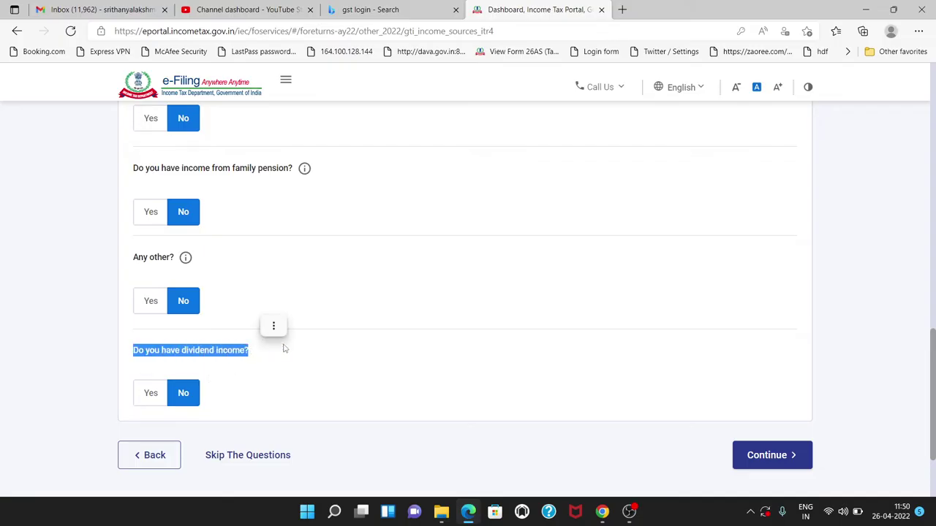
click(149, 394)
scroll(256, 384, down, 3)
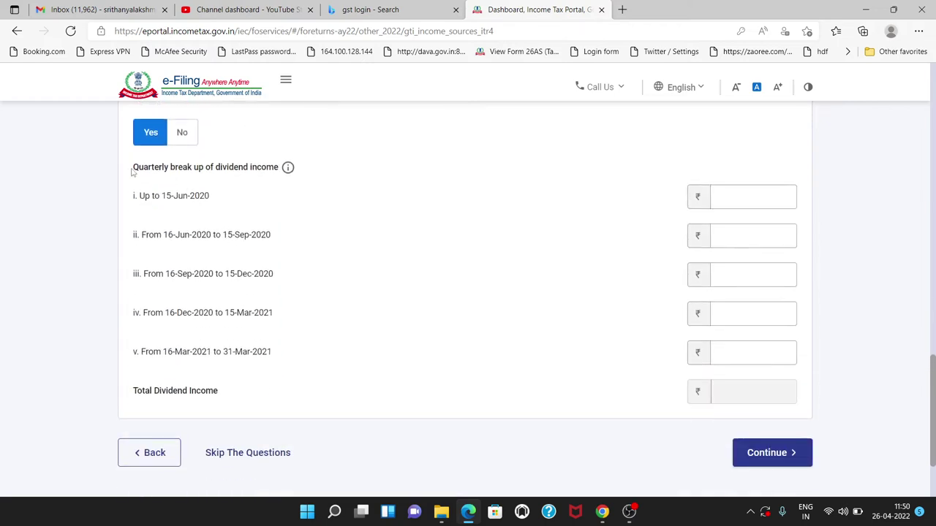
Step: Read the explanation of the quarterly break up of dividend income and examine the five periods it covers
drag(132, 169, 296, 170)
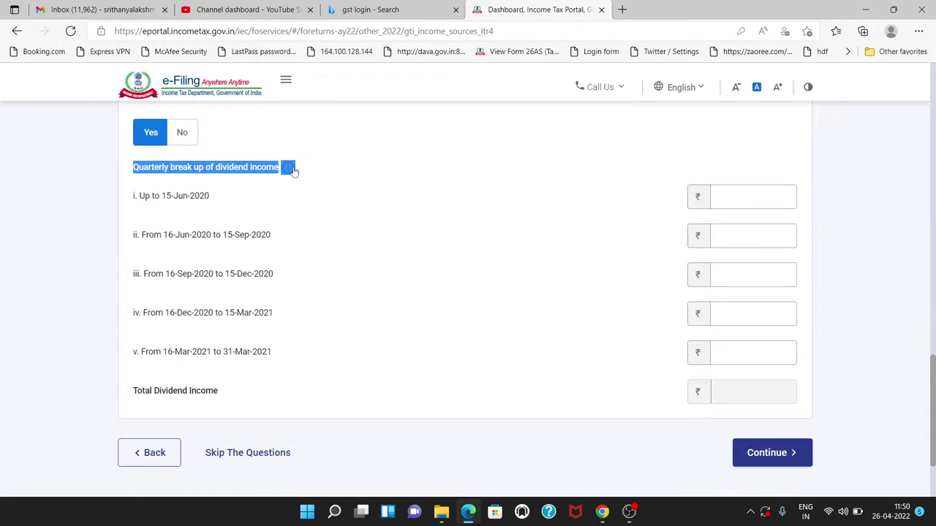
mouse_move(293, 167)
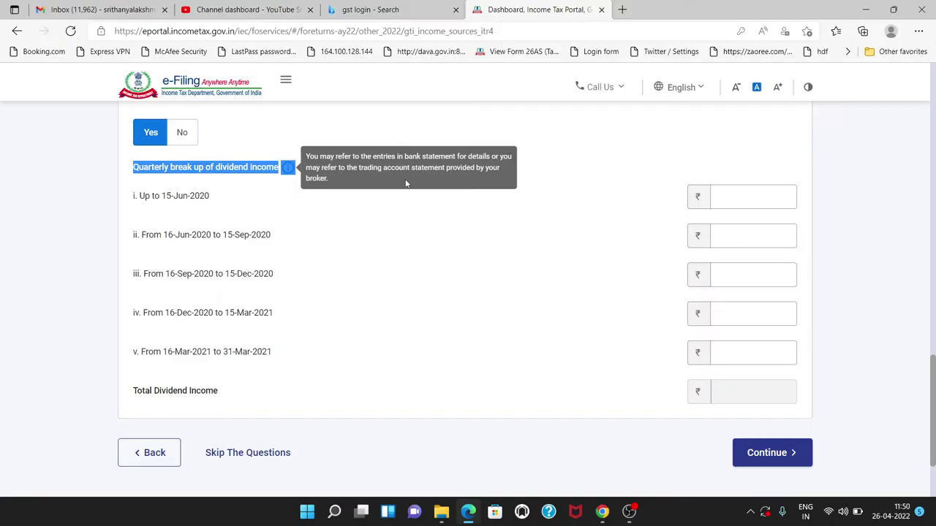
click(439, 178)
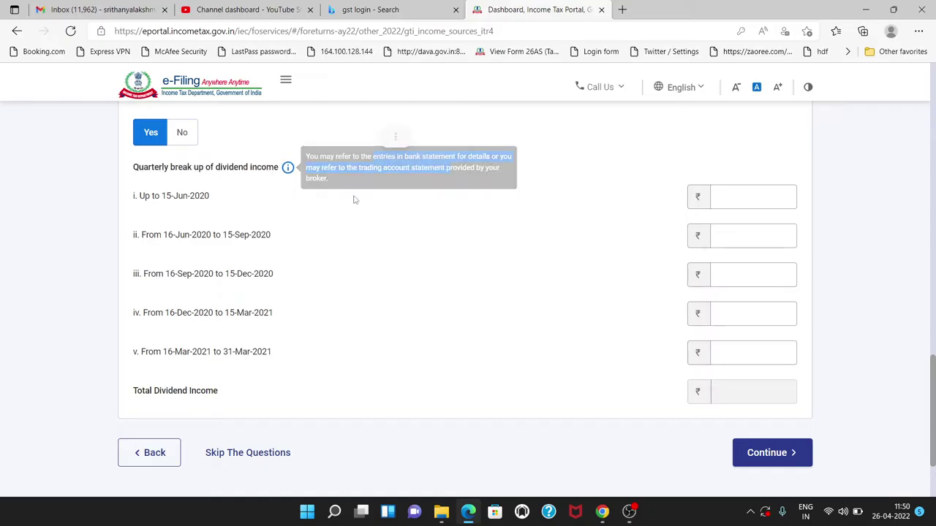
click(156, 202)
drag(146, 197, 206, 198)
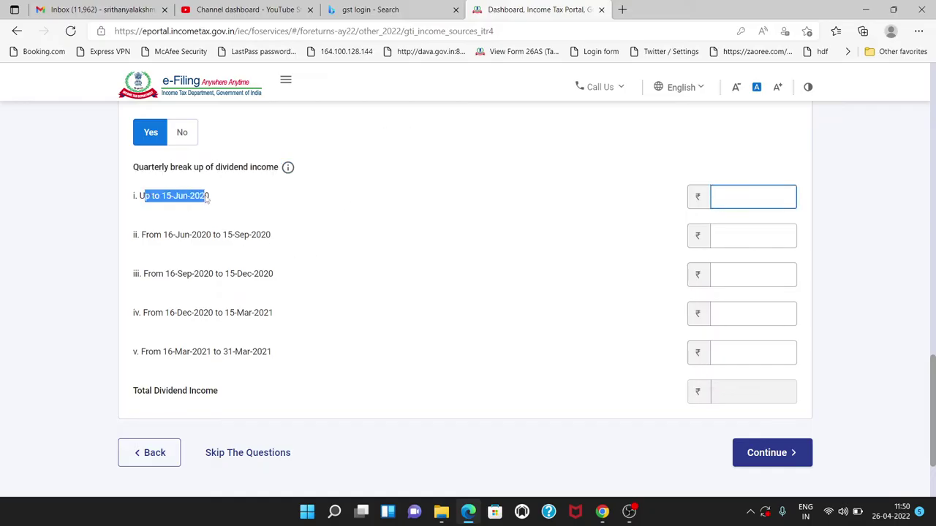
drag(144, 239, 307, 348)
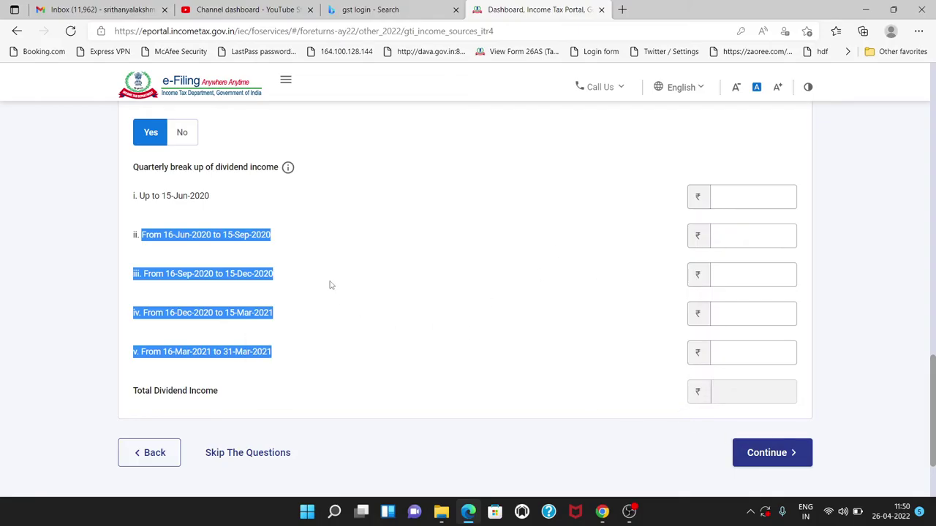
Step: Change the dividend income answer to No and continue to the income source verification
scroll(333, 285, up, 2)
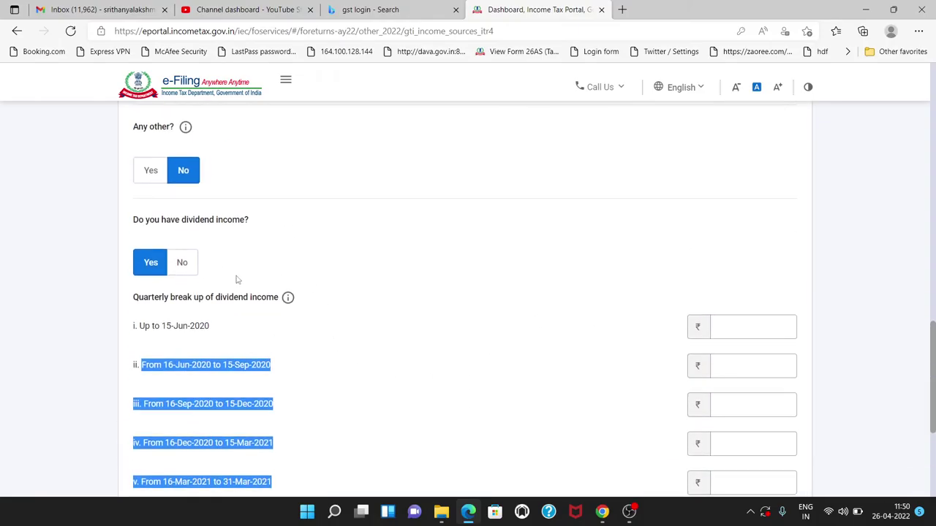
click(183, 263)
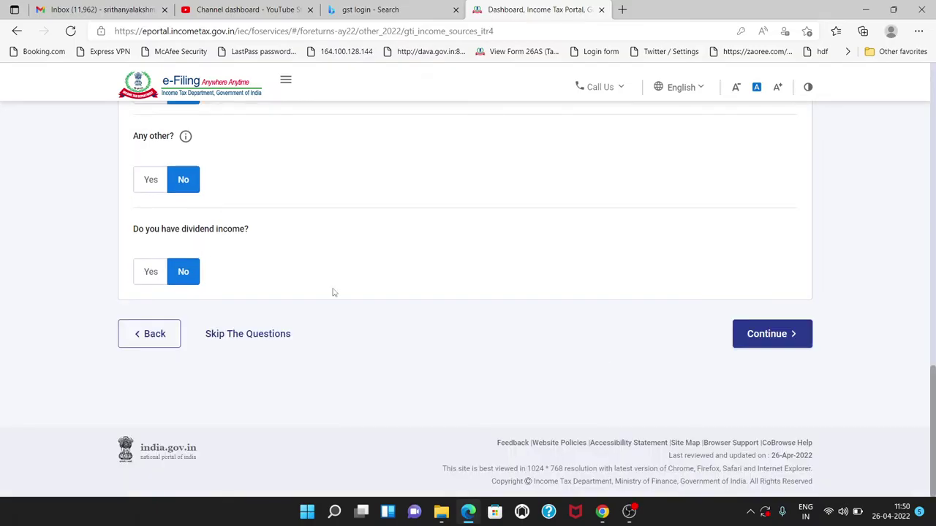
click(777, 334)
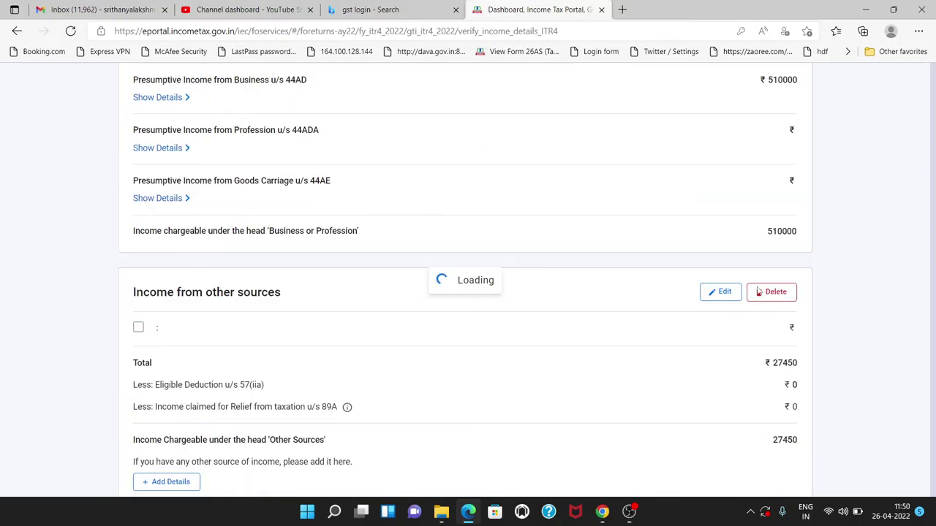
Step: Review the salary, house property, business and other sources income details down to the gross total income
scroll(758, 291, down, 1)
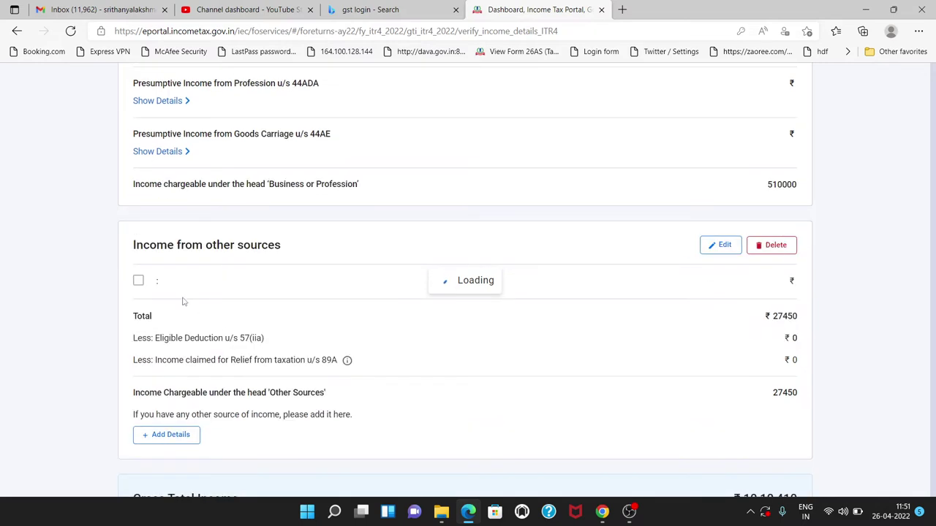
scroll(560, 323, down, 7)
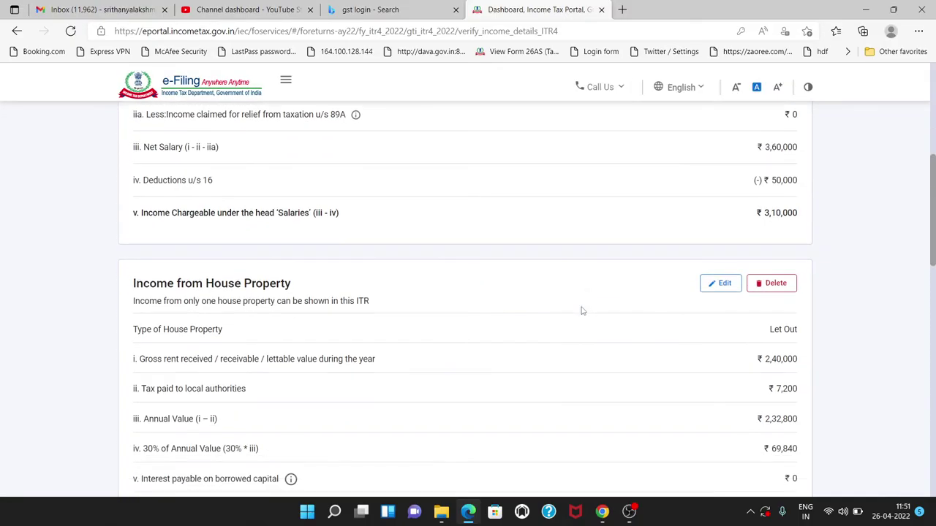
scroll(582, 310, up, 5)
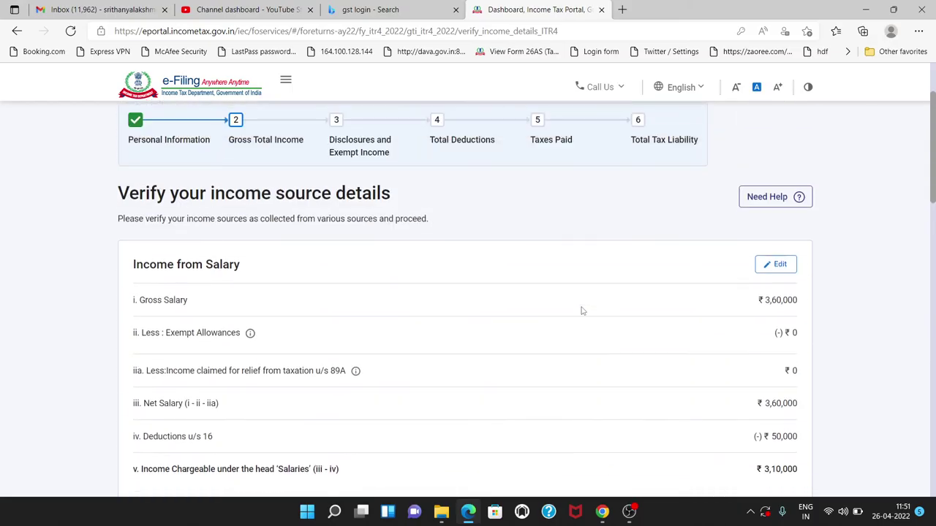
scroll(582, 311, down, 1)
scroll(688, 337, down, 6)
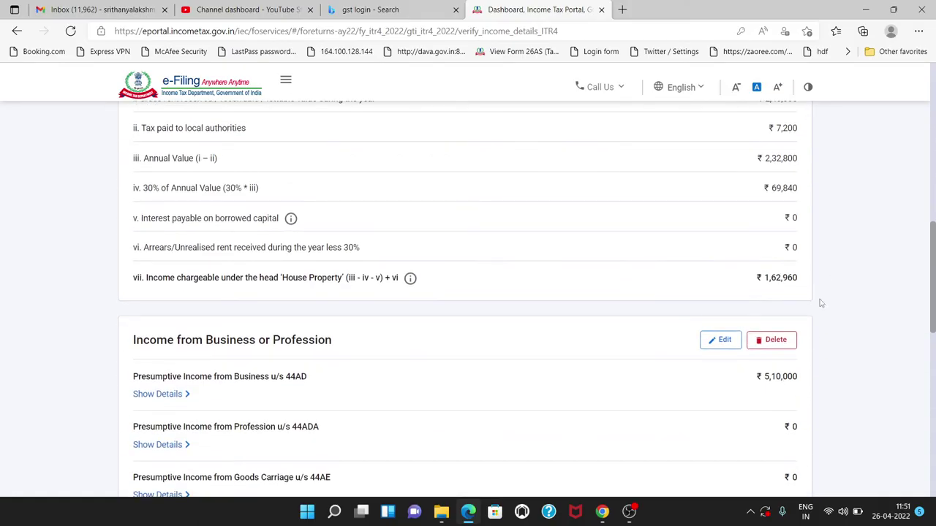
scroll(821, 303, down, 2)
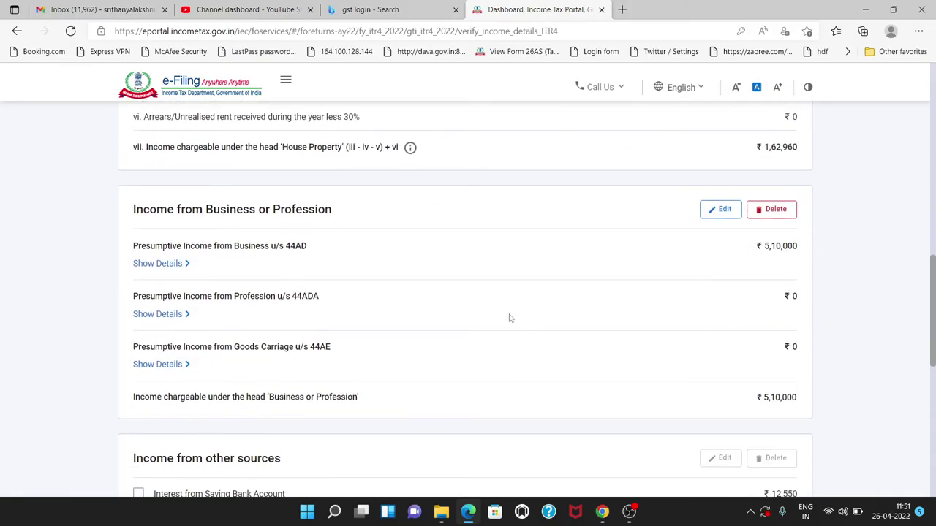
scroll(515, 317, down, 2)
scroll(263, 243, down, 2)
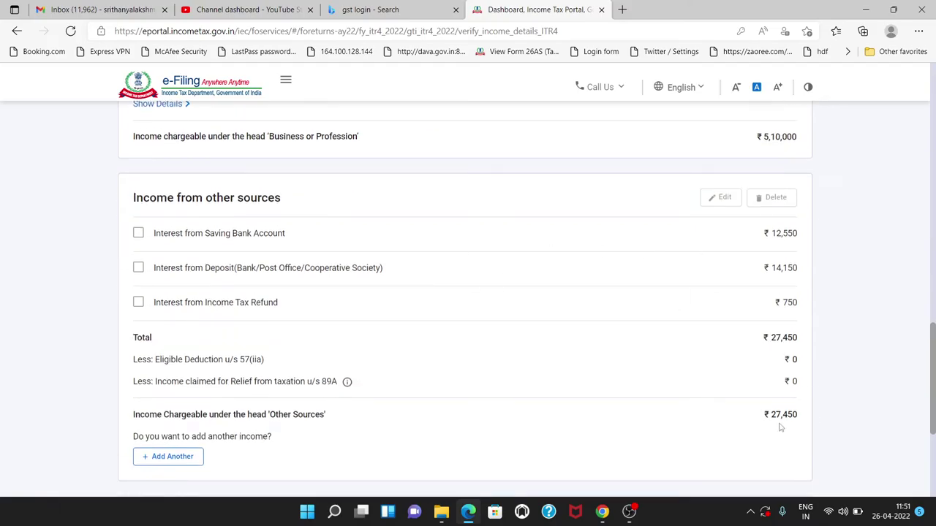
scroll(653, 315, down, 3)
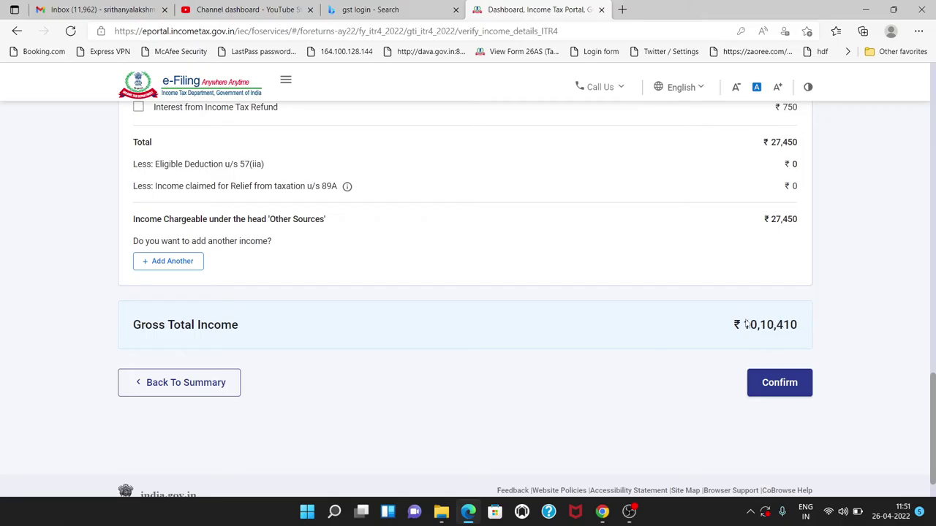
Step: Confirm the income source details and open the Disclosures and Exempt Income section from the return summary
click(797, 387)
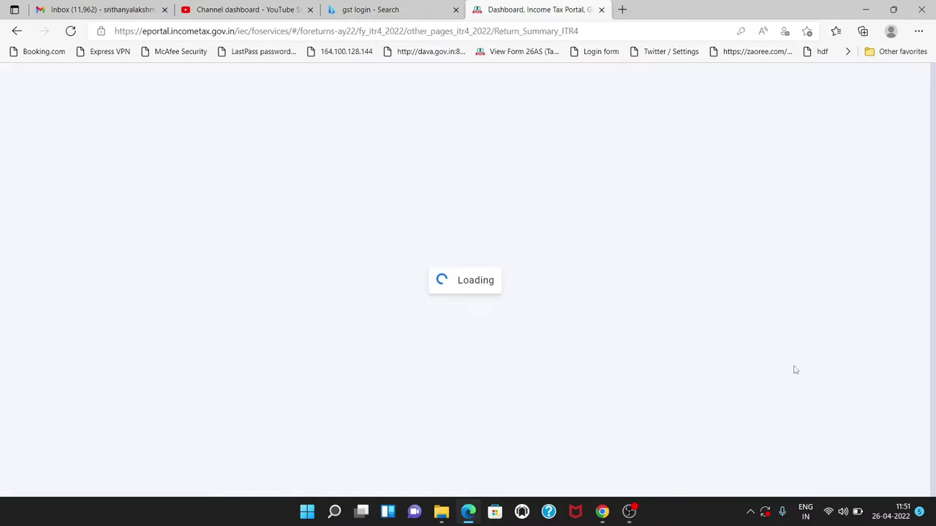
scroll(367, 369, down, 3)
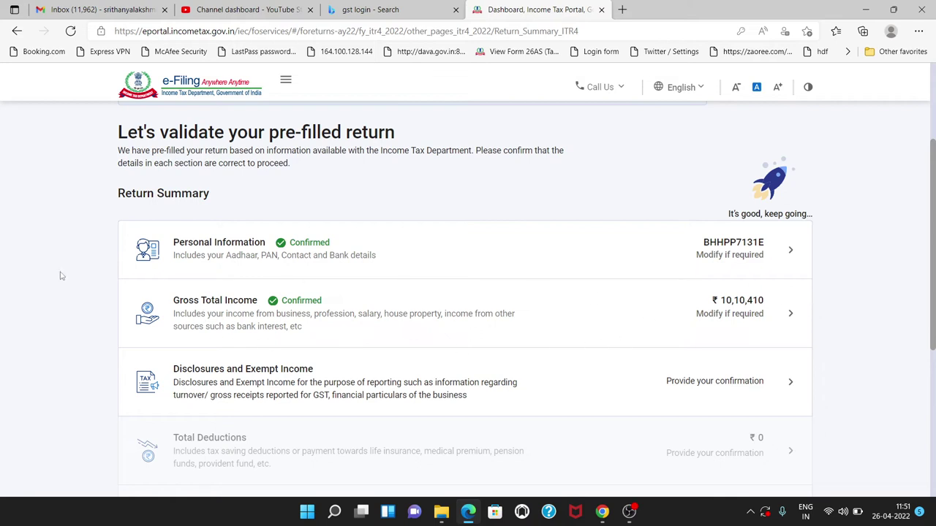
scroll(533, 414, down, 3)
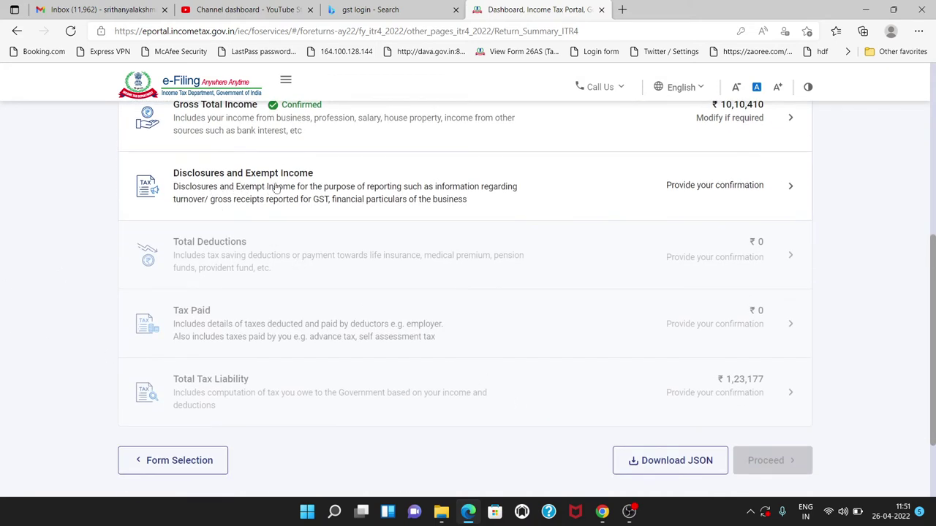
click(727, 190)
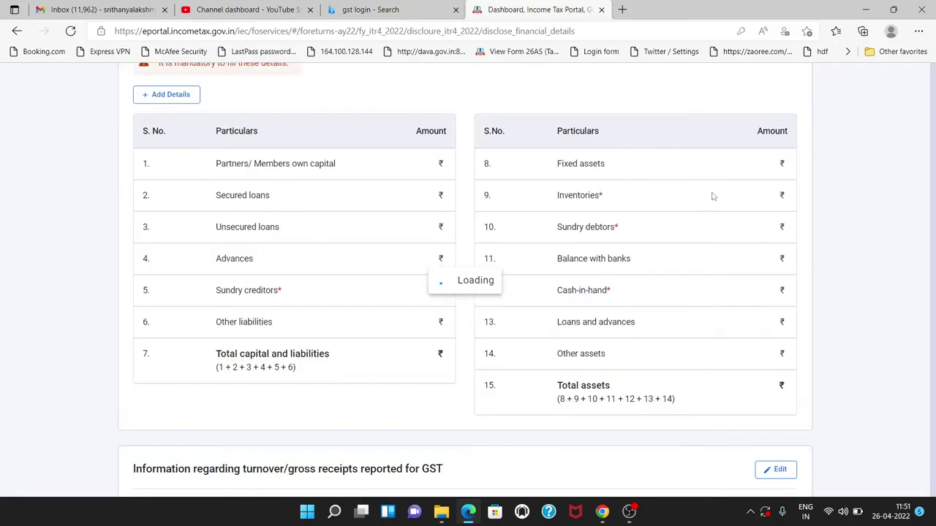
Step: Look over the disclosure sections and start adding details for Financial Particulars of the business
scroll(698, 208, down, 4)
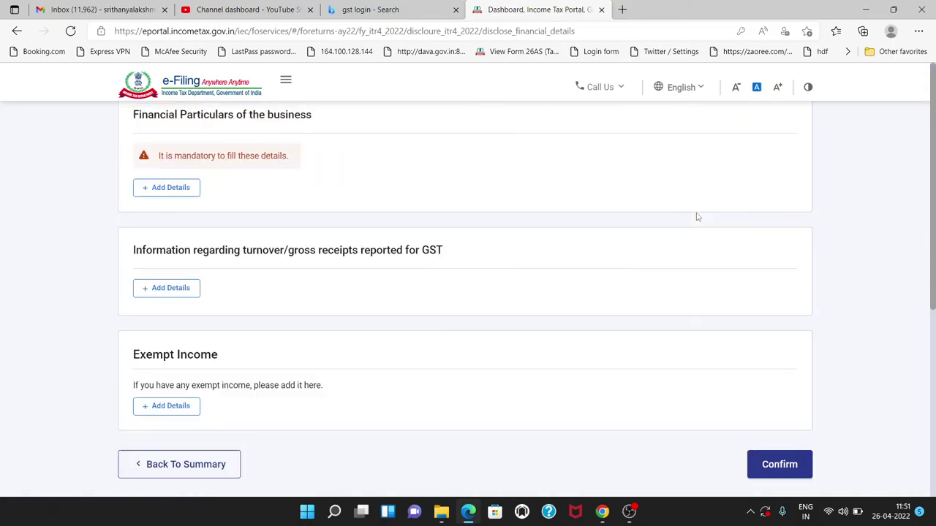
scroll(696, 216, up, 2)
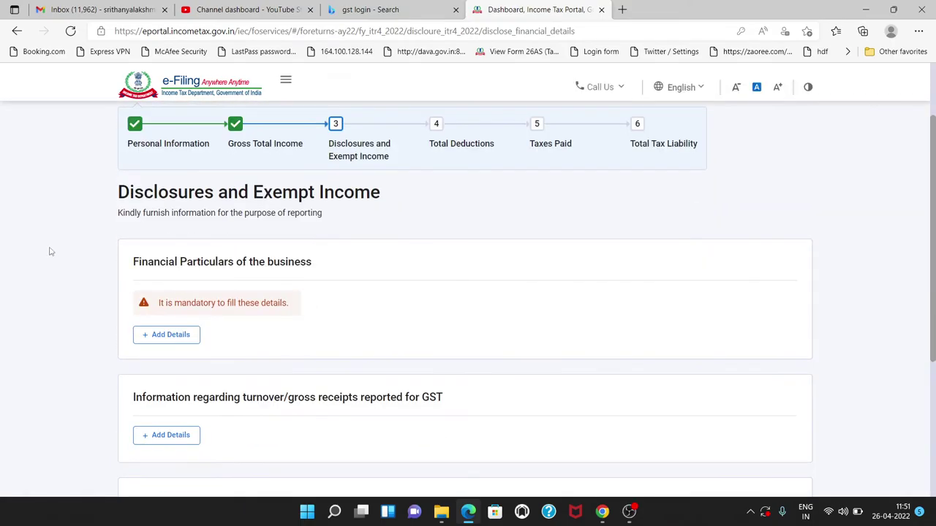
drag(134, 262, 321, 276)
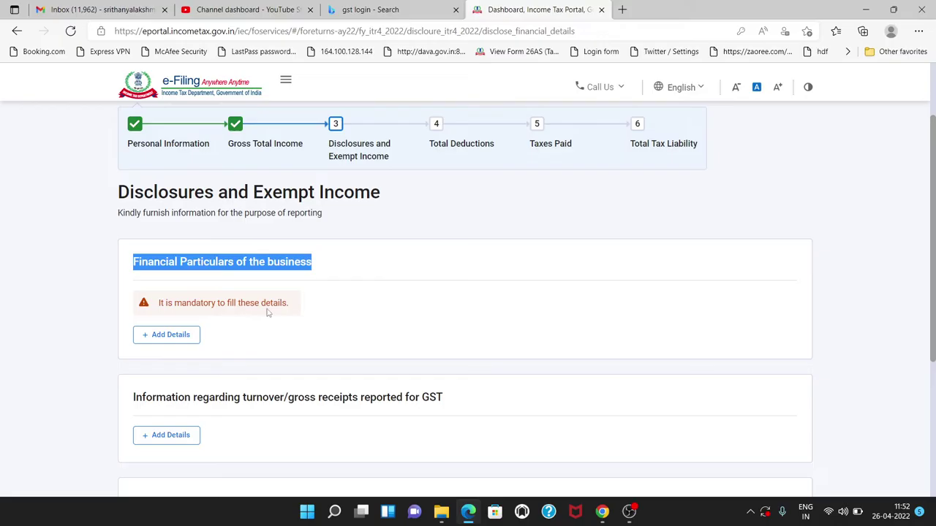
click(181, 338)
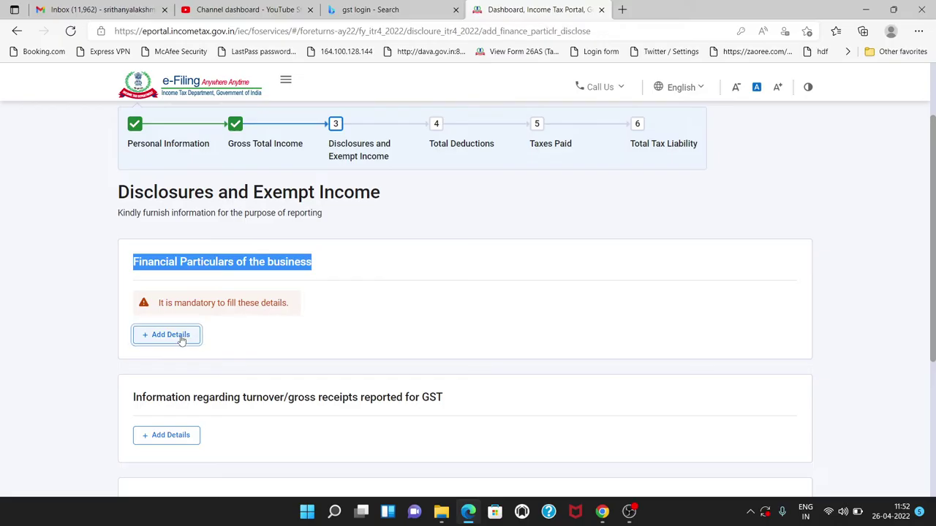
Step: Examine the capital, liability and asset fields of the business's financial particulars, noting which are mandatory
scroll(306, 344, down, 6)
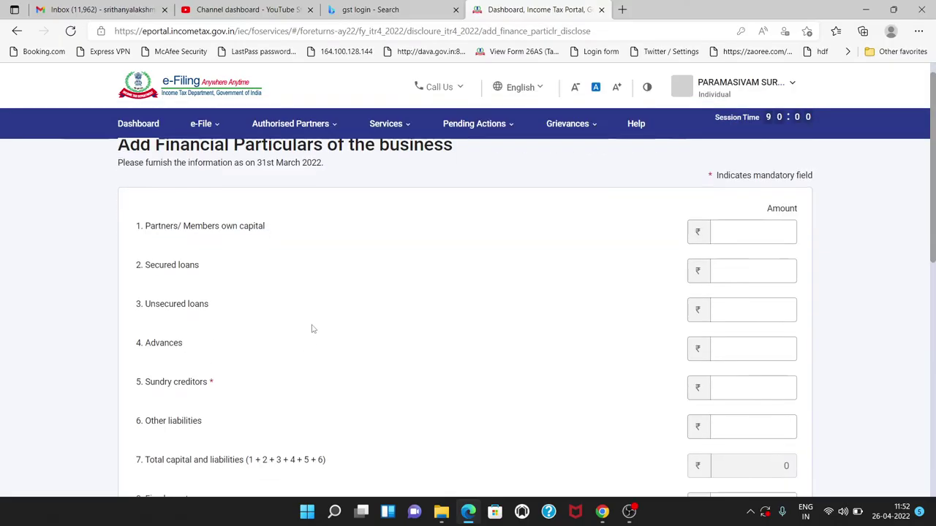
scroll(312, 326, up, 6)
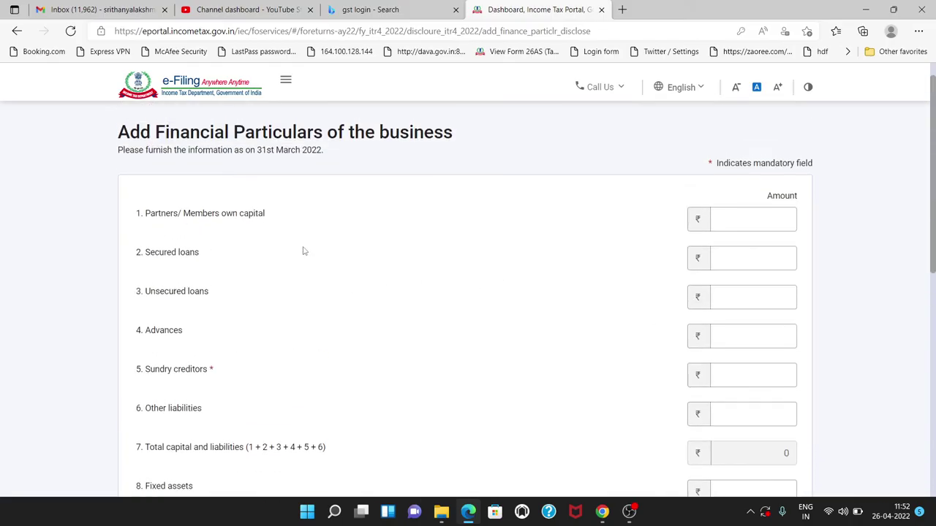
click(253, 215)
scroll(255, 217, down, 2)
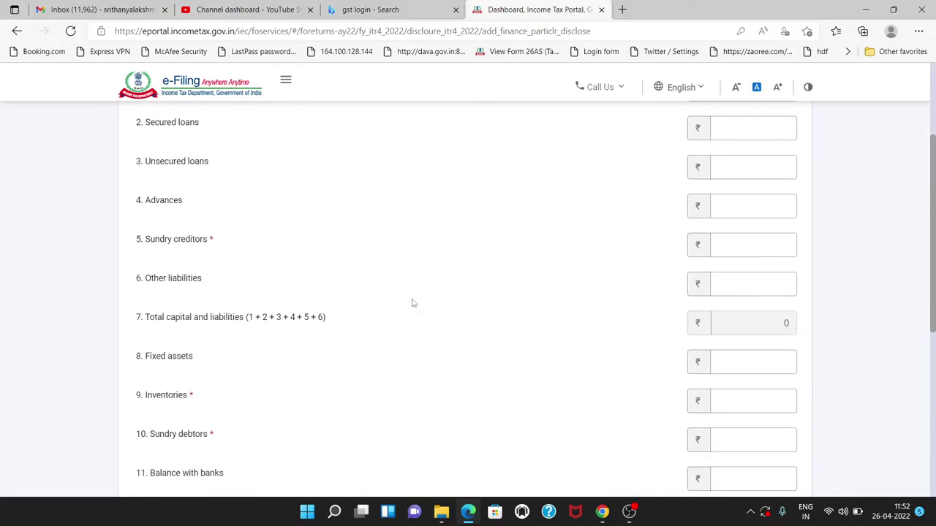
scroll(445, 327, down, 4)
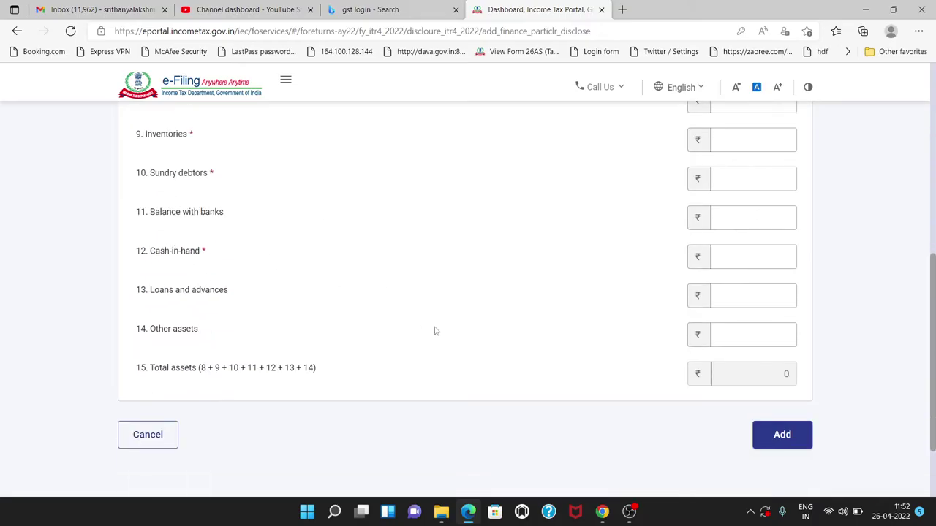
scroll(493, 322, up, 5)
scroll(668, 251, up, 1)
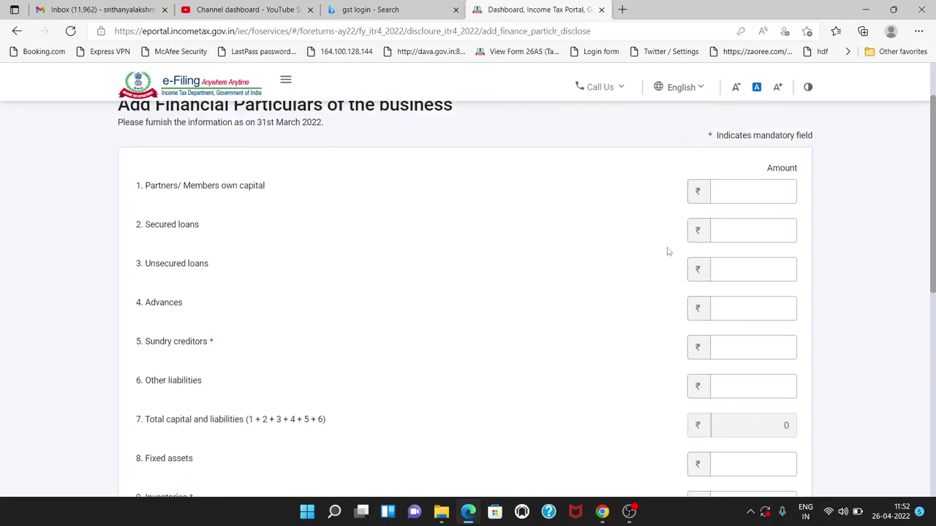
Step: Enter 7,50,000 as the partners/members own capital and 2,50,000 as secured loans
click(731, 222)
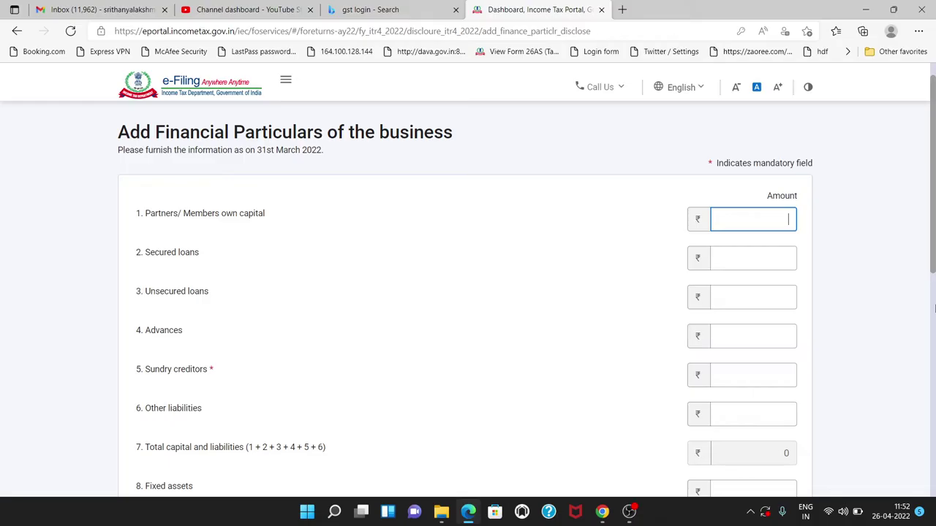
text(755)
key(BackSpace)
text(0000)
click(744, 261)
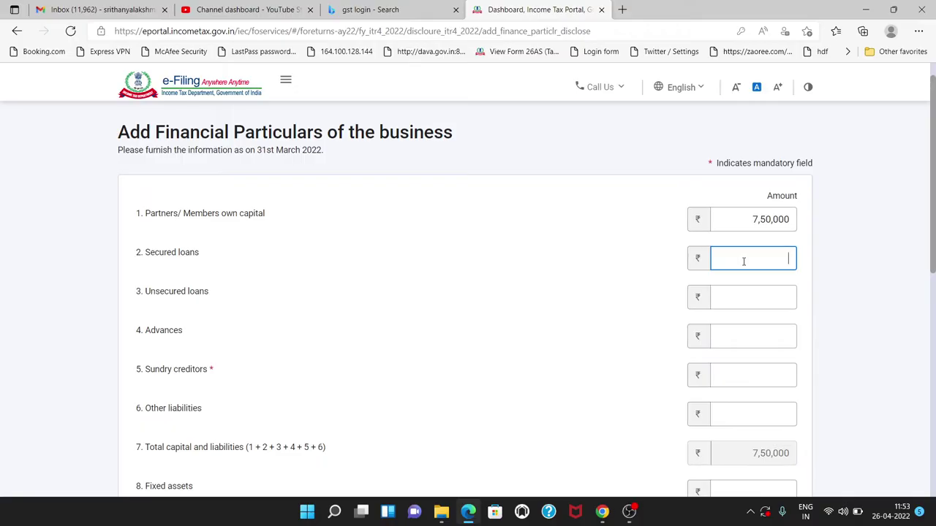
text(2,50,00)
text(0000)
Step: Enter 1,50,000 as unsecured loans and 0 as advances in the business's financial particulars
click(754, 300)
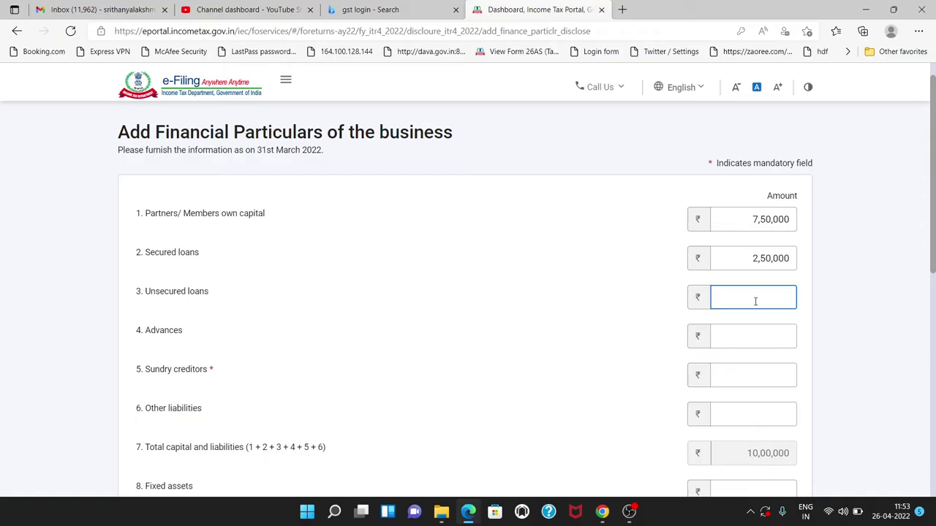
text(150000)
click(752, 331)
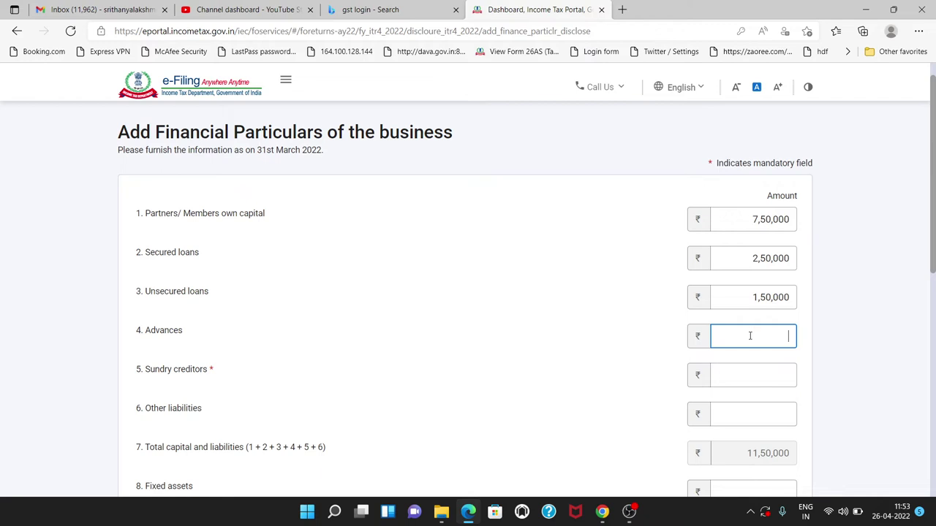
scroll(749, 338, down, 1)
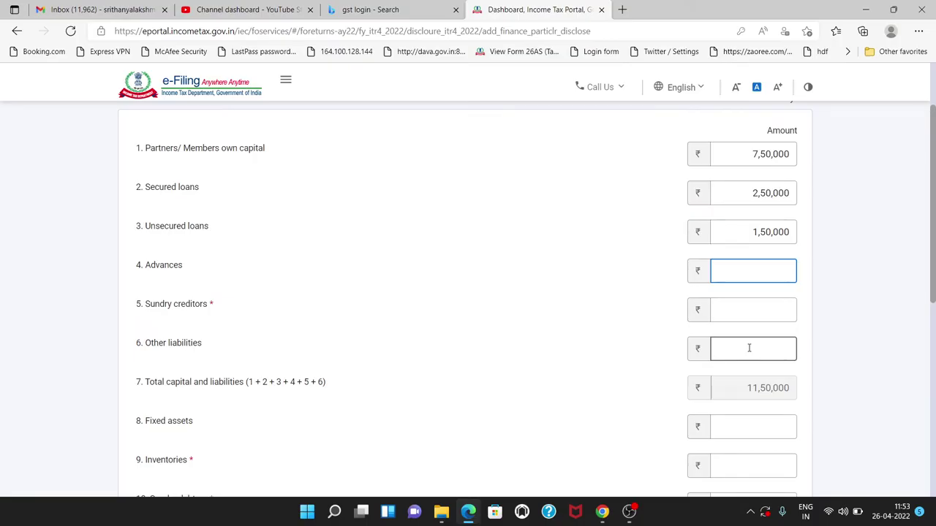
text(0)
Step: Enter 2,50,000 as the sundry creditors amount and proceed to other liabilities
click(753, 306)
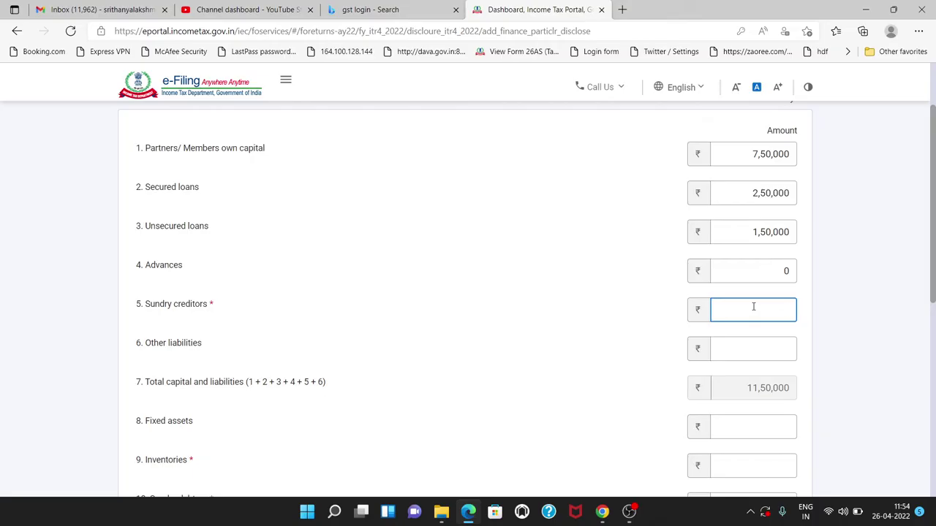
text(250000)
click(765, 344)
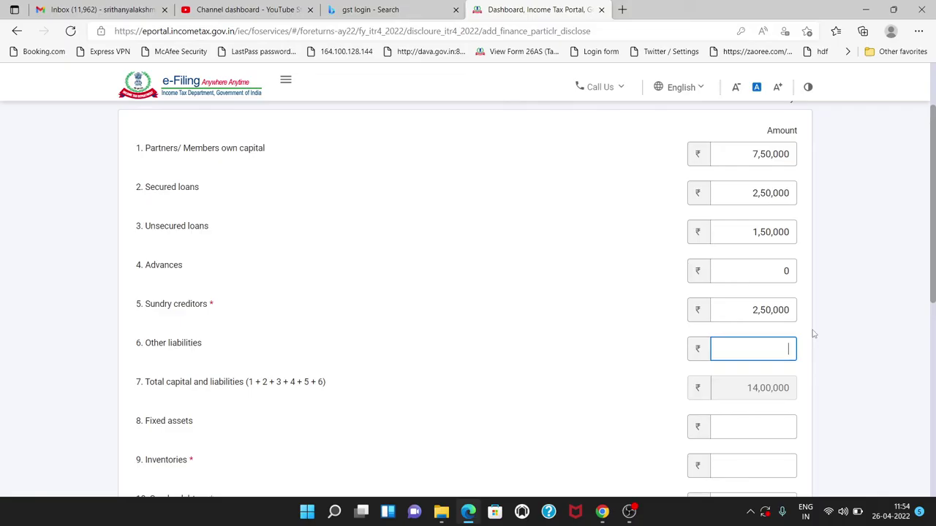
Step: Enter 50,000 as other liabilities in the business's financial particulars and review the total capital and liabilities line
text(50000)
click(813, 334)
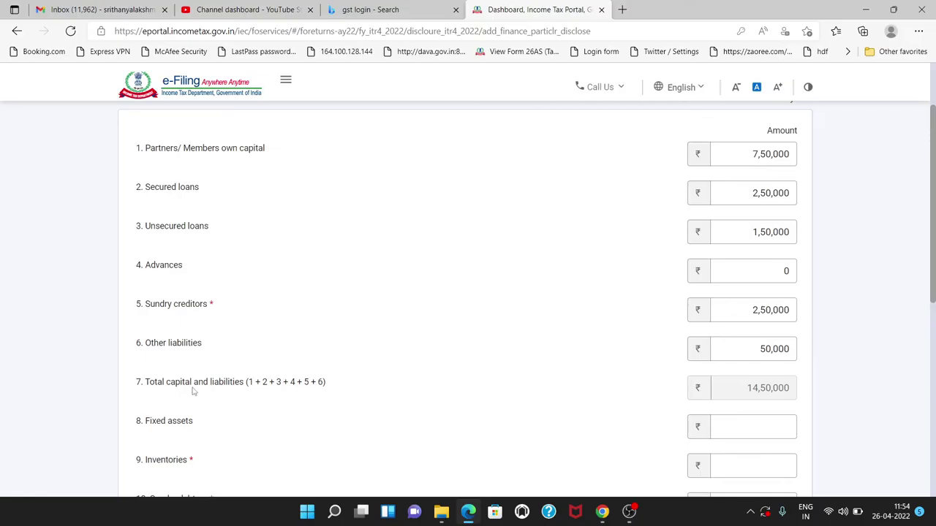
drag(142, 389, 262, 385)
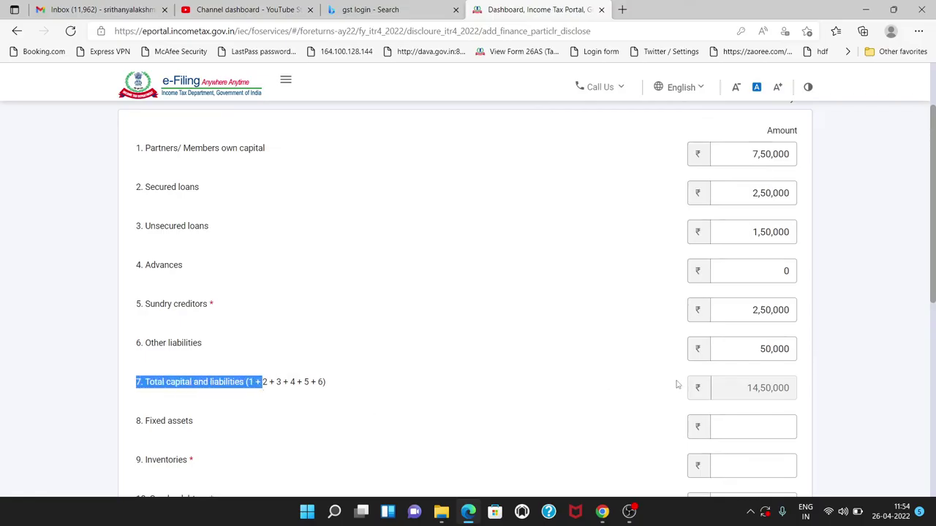
Step: Enter 4,75,000 as the fixed assets amount in the business's financial particulars
scroll(812, 392, down, 1)
scroll(810, 388, down, 2)
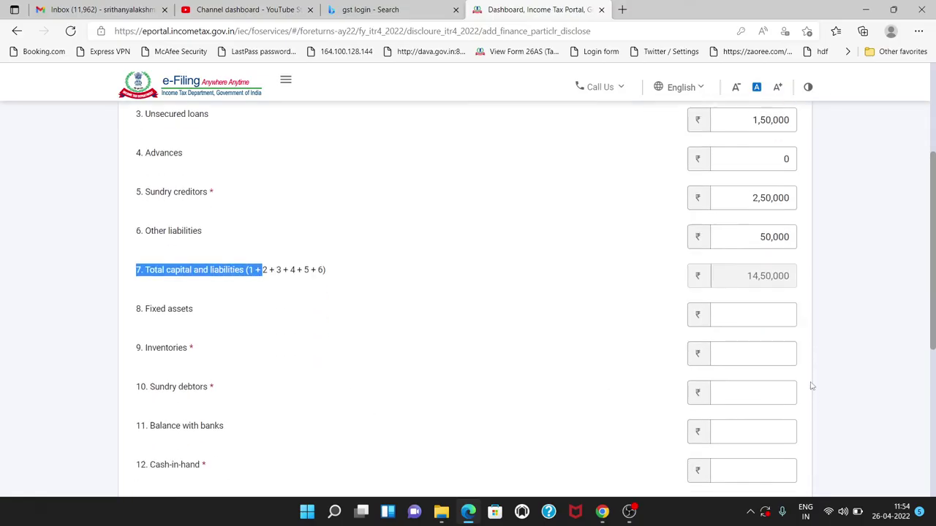
click(739, 266)
click(743, 232)
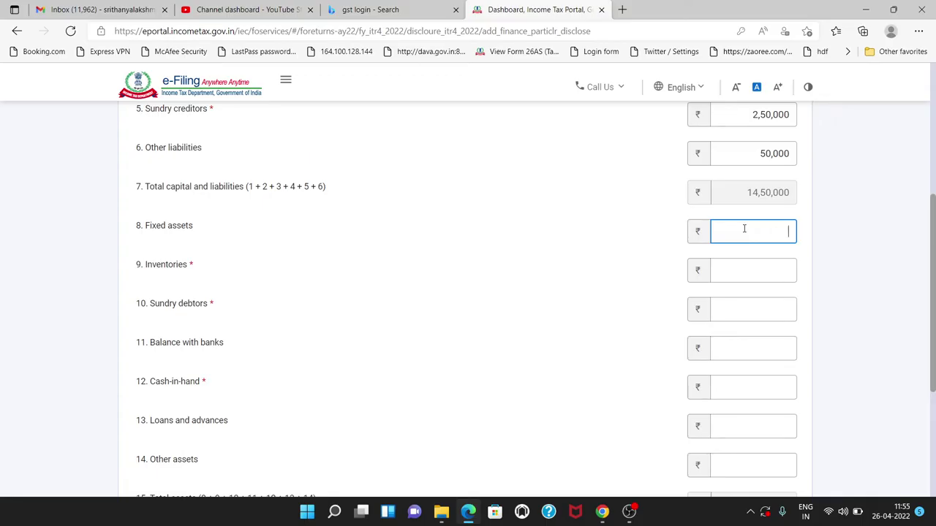
text(4,75,00)
text(000)
Step: Enter 1,75,000 as inventories and 3,75,000 as sundry debtors, and proceed to the balance with banks
click(756, 268)
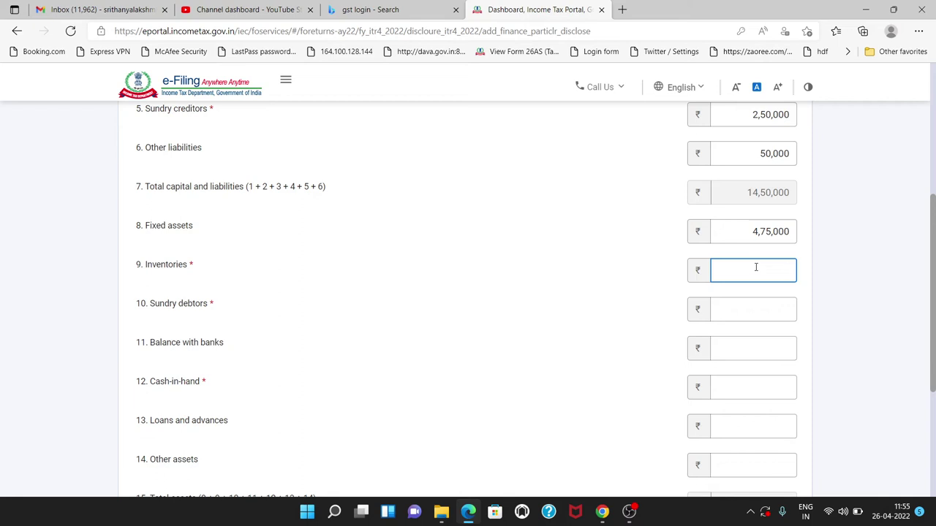
text(175000)
click(742, 304)
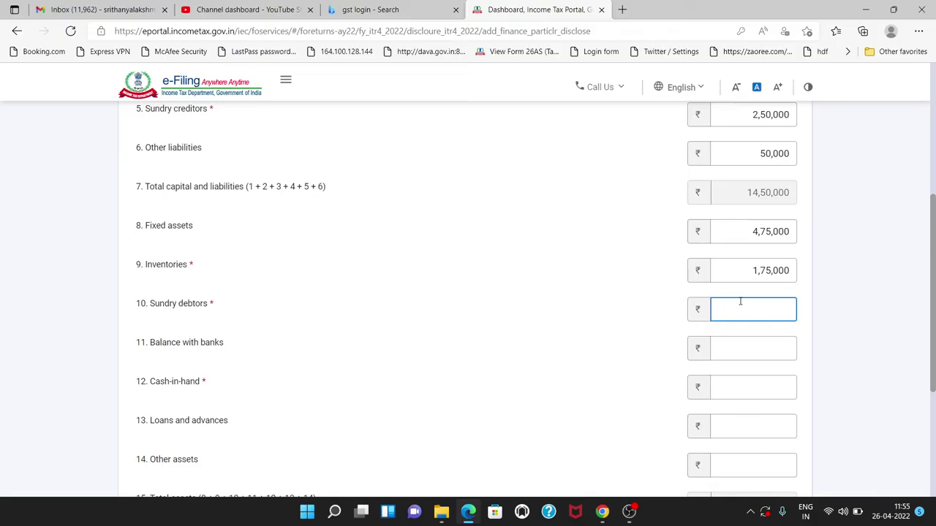
text(375000)
click(761, 348)
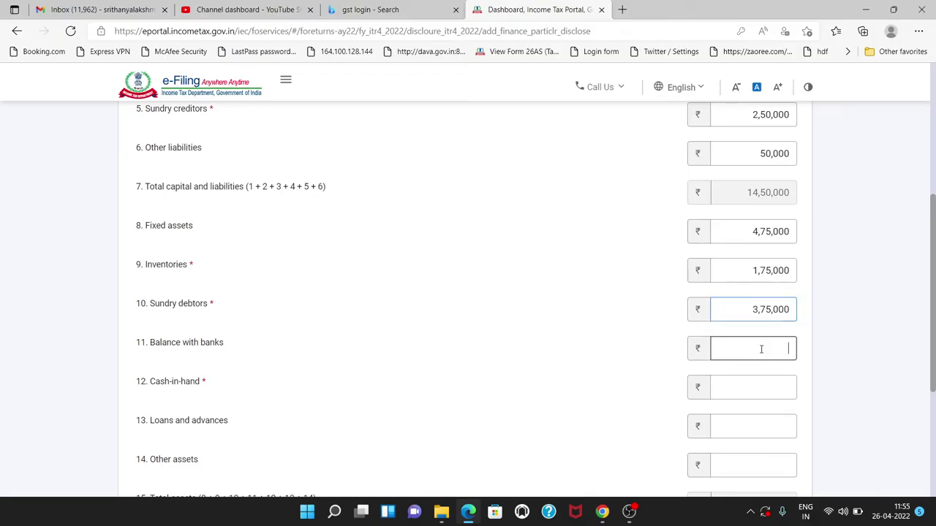